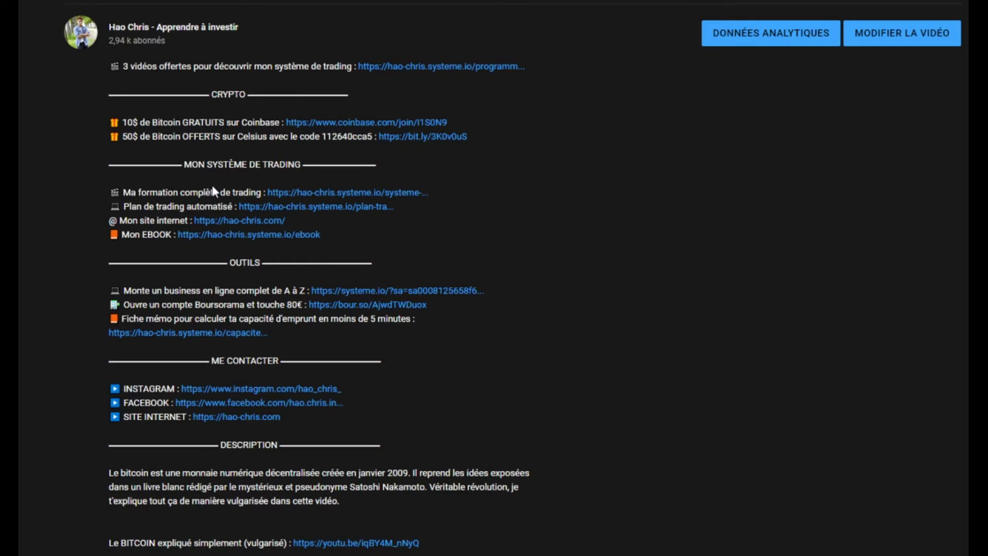
Open the systeme.io link from the video description and submit the sign-up for a free account.
left_click(434, 295)
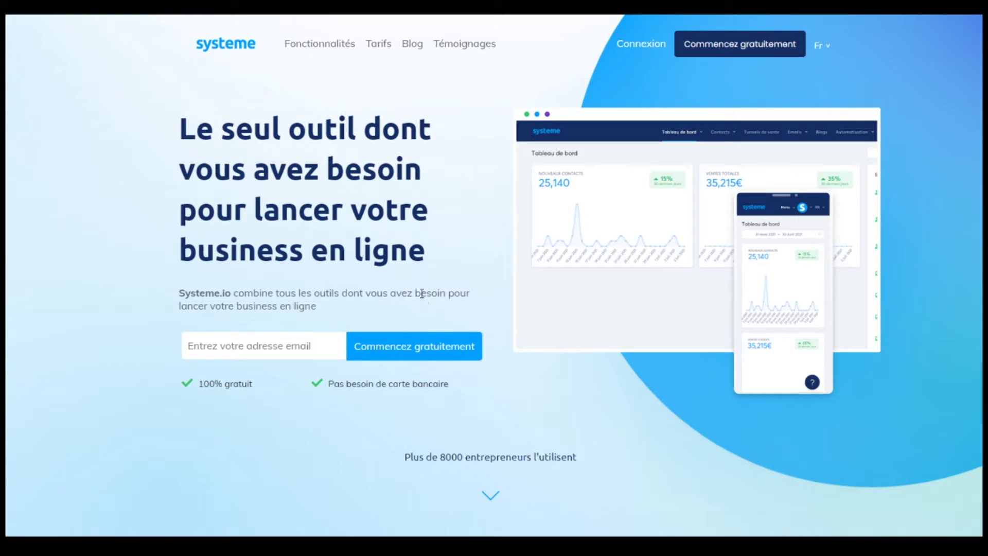
left_click(414, 346)
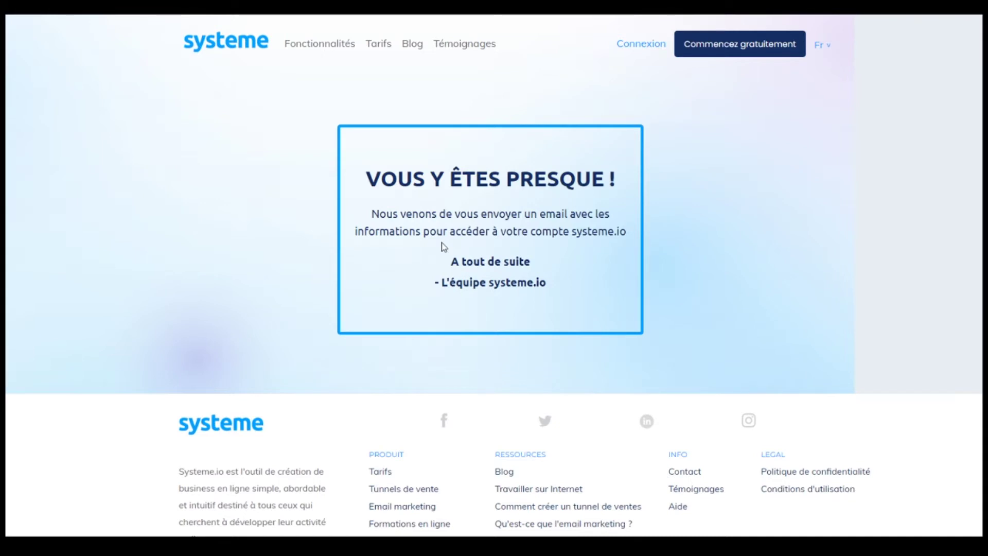
scroll(443, 247, "down", 2)
scroll(443, 247, "up", 2)
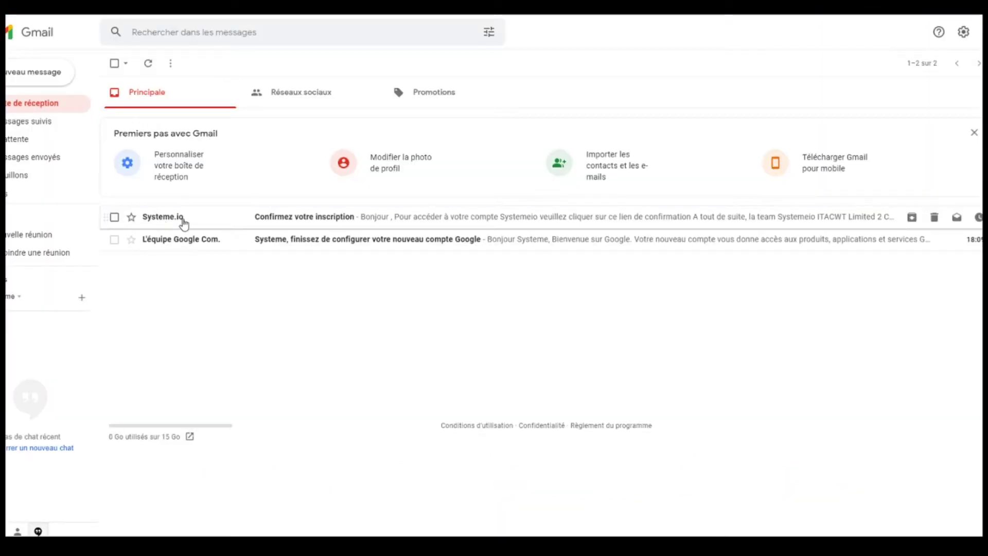
Follow the confirmation link in the Systeme.io email, enter and repeat the new account password, pass the robot check and save.
left_click(181, 220)
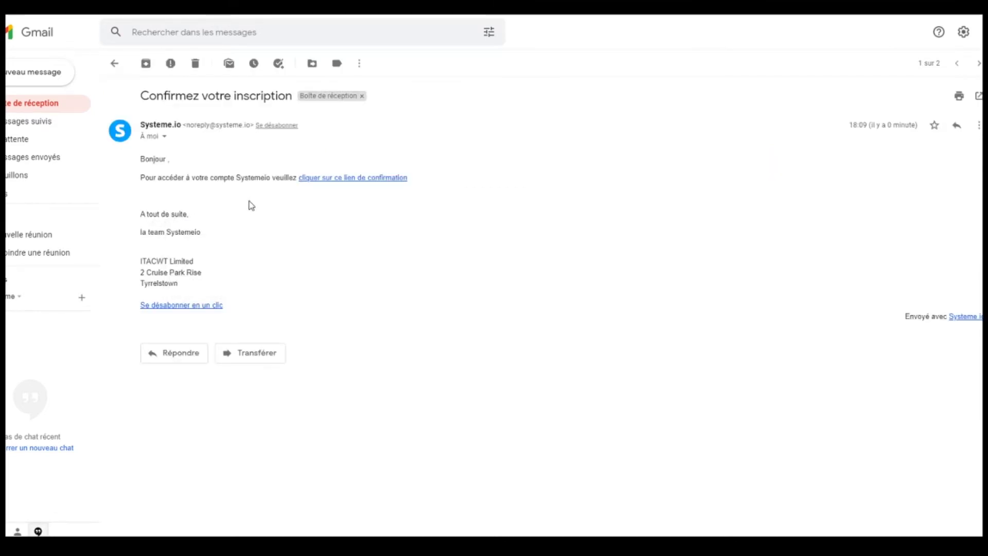
left_click(327, 179)
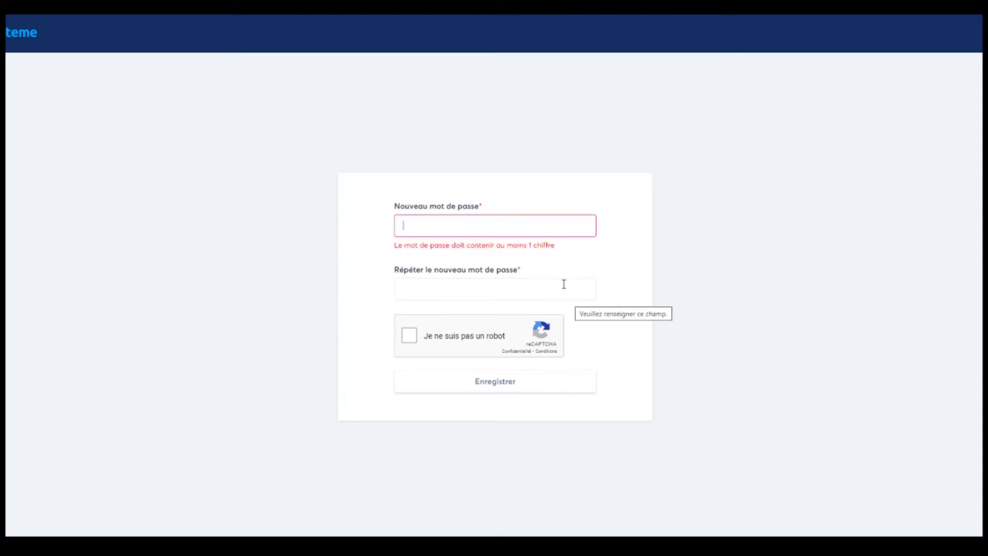
type("*******")
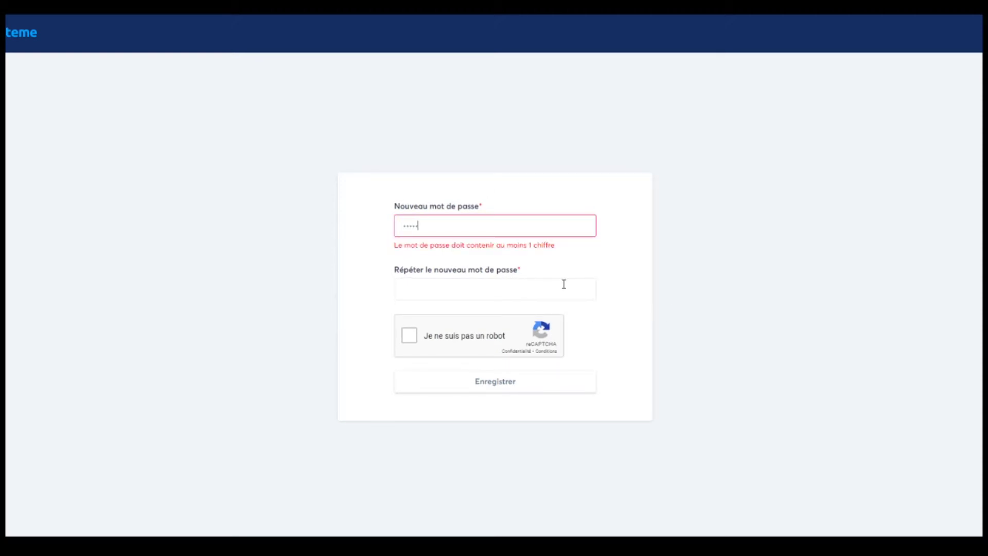
type("********")
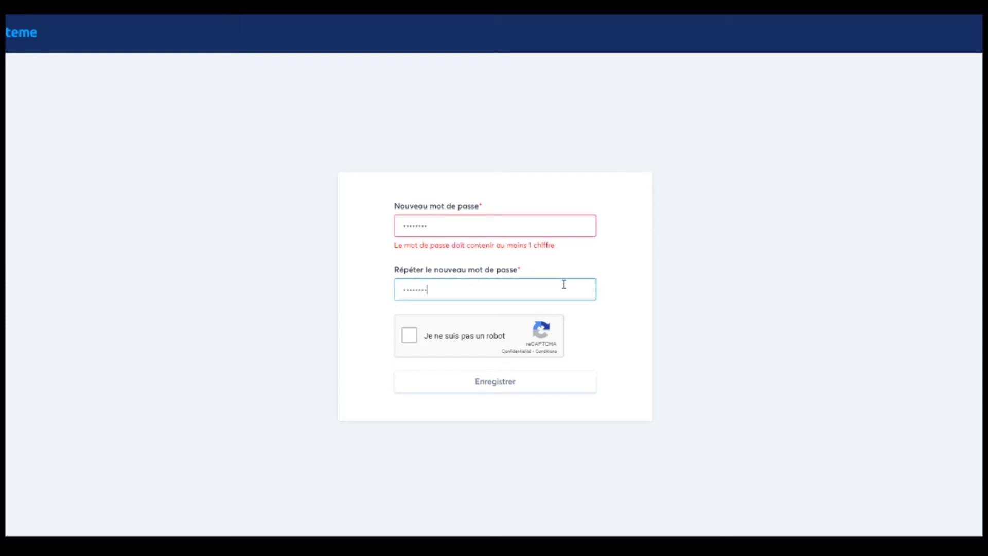
left_click(409, 336)
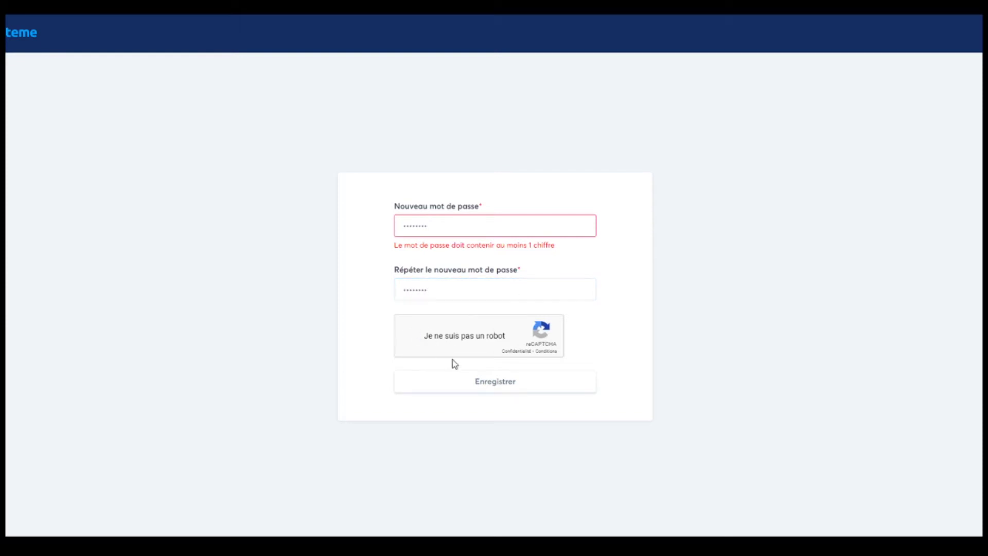
left_click(509, 381)
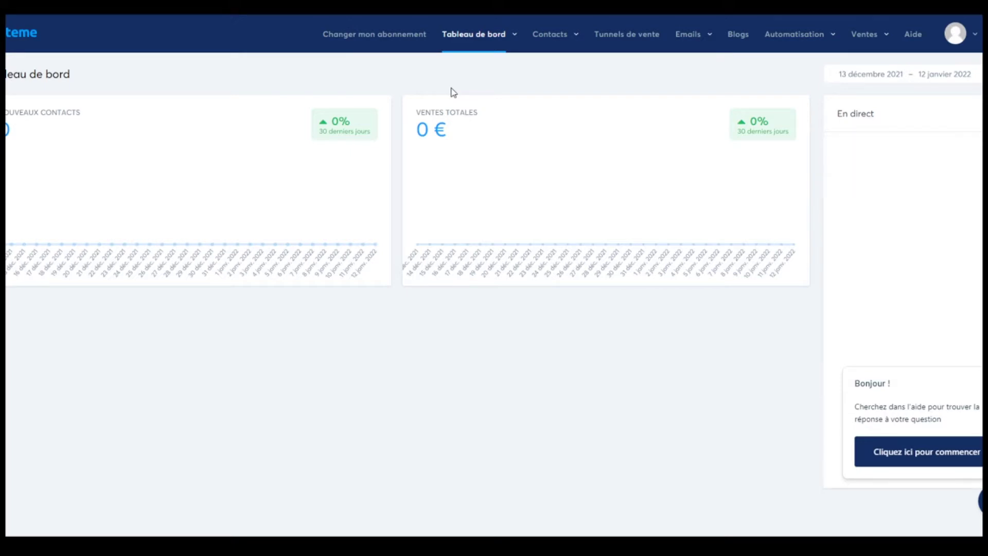
Open the subscription page and compare the features and limits of the Gratuit, Startup, Webinaire and Entreprise plans.
left_click(383, 41)
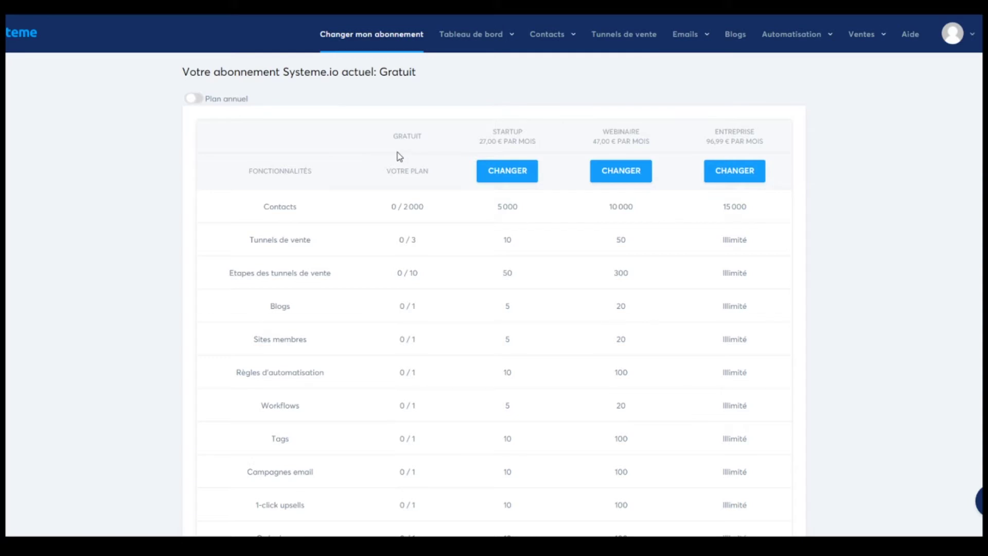
scroll(390, 194, "down", 1)
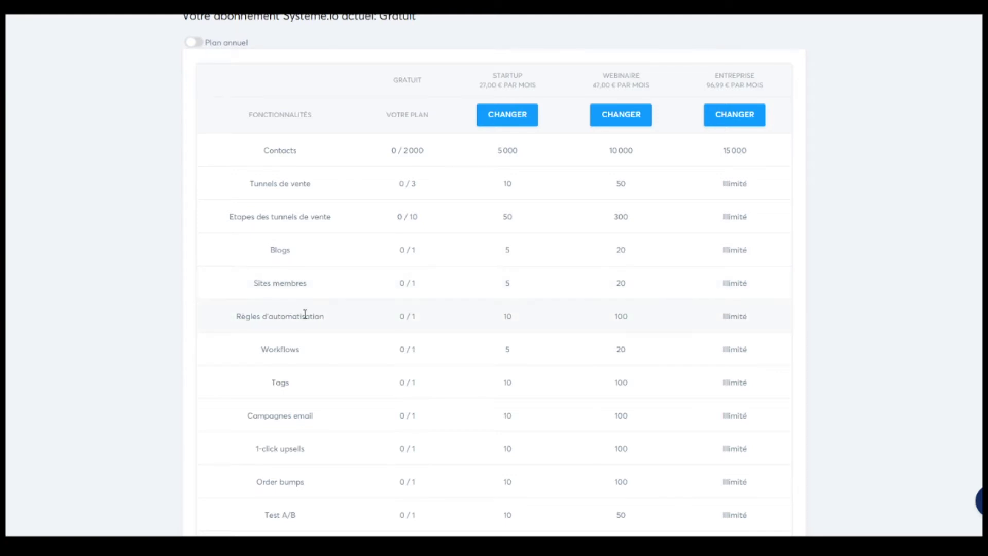
scroll(309, 304, "down", 1)
scroll(288, 310, "down", 2)
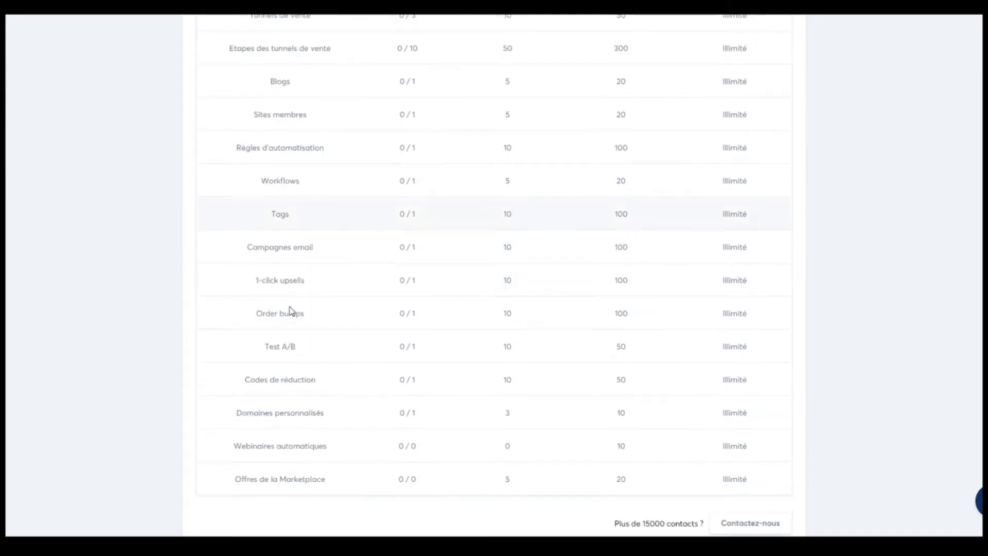
scroll(381, 341, "up", 2)
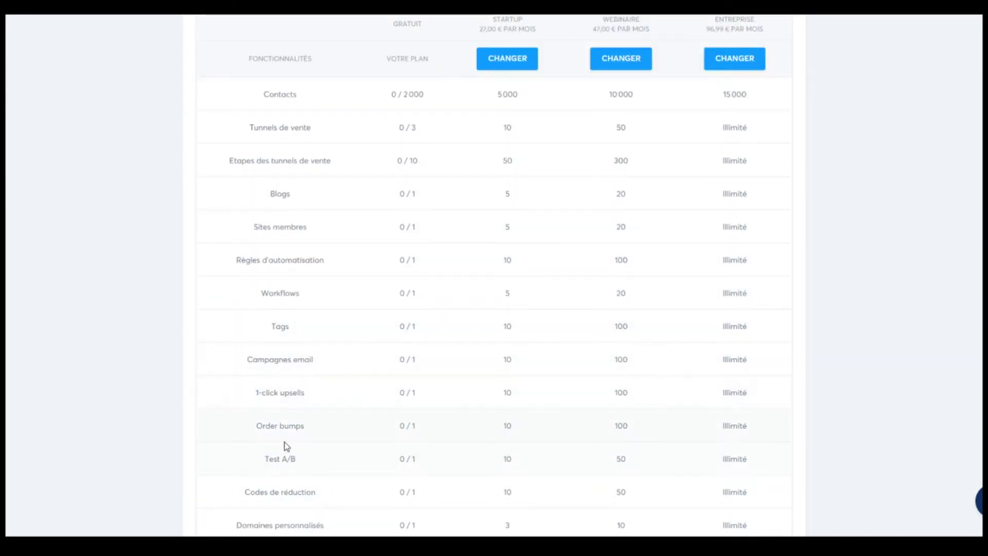
scroll(283, 443, "down", 2)
scroll(286, 434, "up", 4)
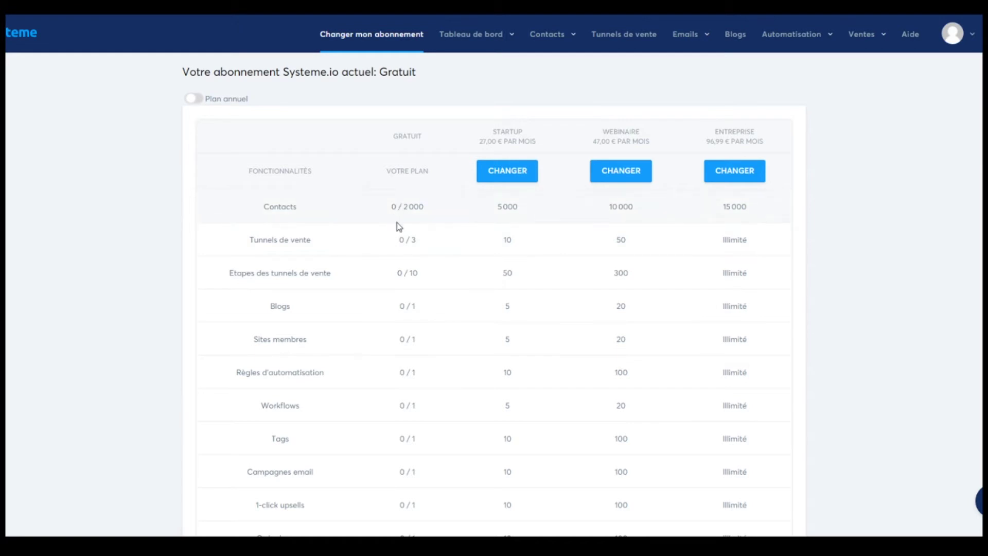
scroll(409, 278, "up", 5)
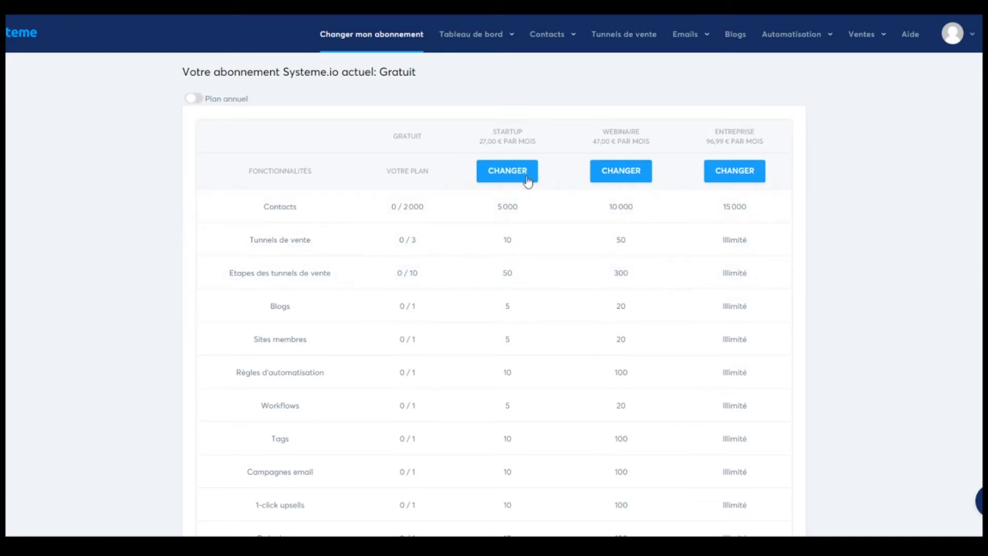
View the main dashboard and the affiliate dashboard, examining the commission terms for promoting systeme.io.
mouse_move(471, 34)
scroll(503, 309, "down", 3)
scroll(502, 307, "up", 3)
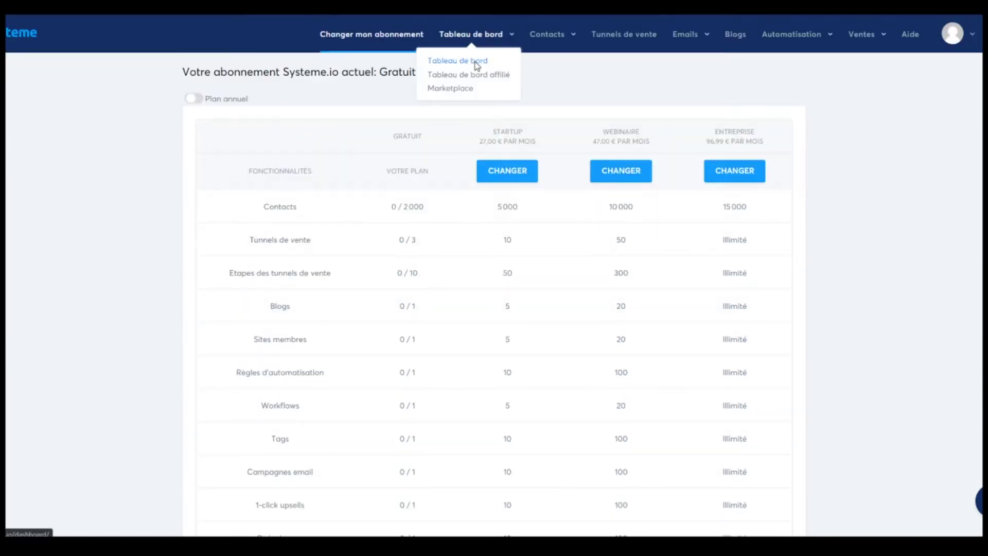
left_click(458, 61)
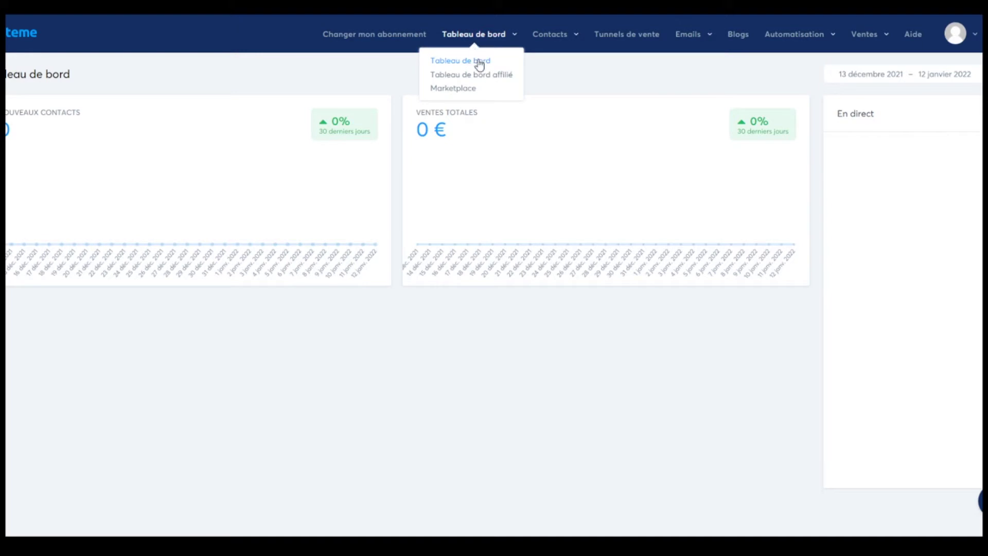
left_click(497, 76)
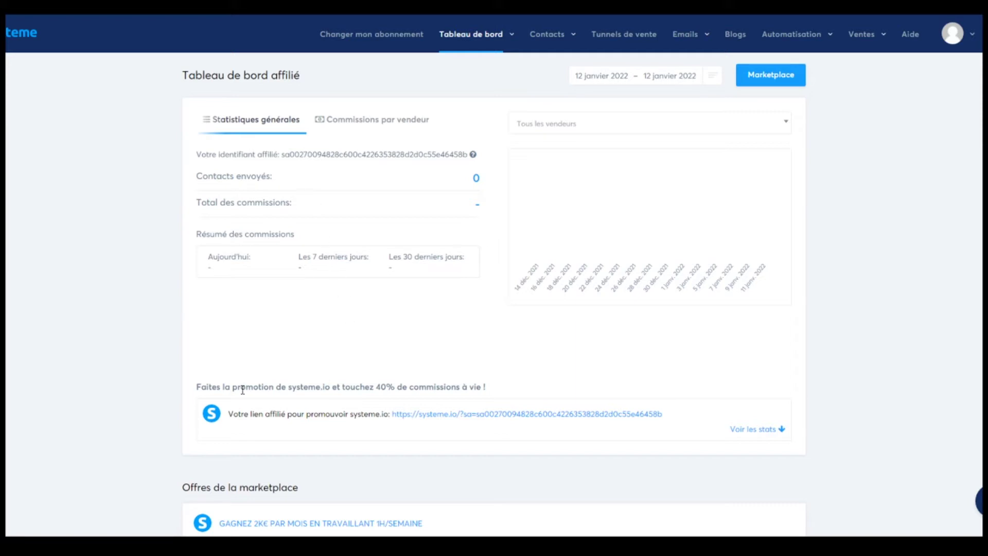
left_click_drag(345, 391, 509, 393)
left_click(542, 380)
left_click_drag(373, 387, 497, 400)
left_click(516, 402)
scroll(401, 391, "down", 2)
scroll(401, 390, "up", 2)
Open the Marketplace and browse the list of affiliate offers down to the end of the first page.
mouse_move(468, 39)
left_click(452, 88)
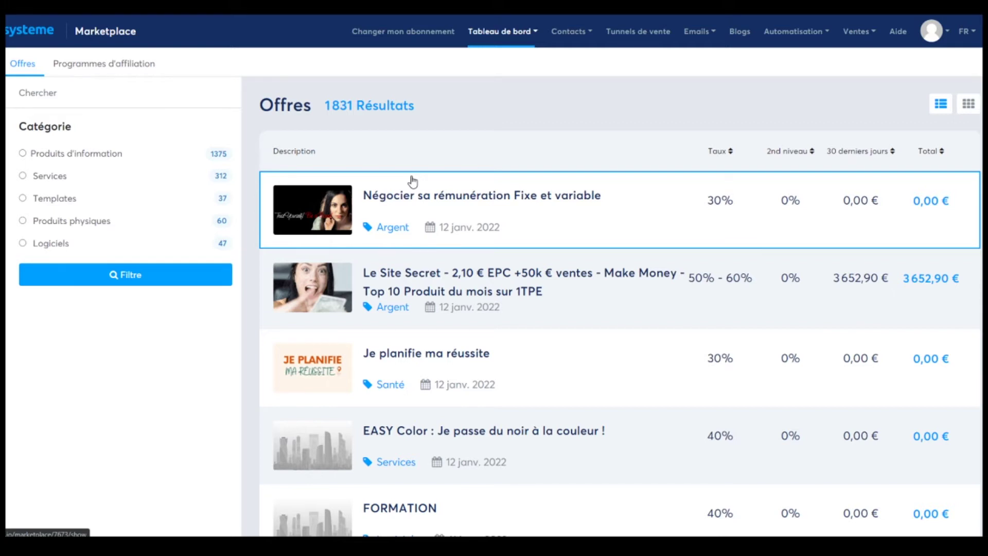
scroll(419, 196, "down", 3)
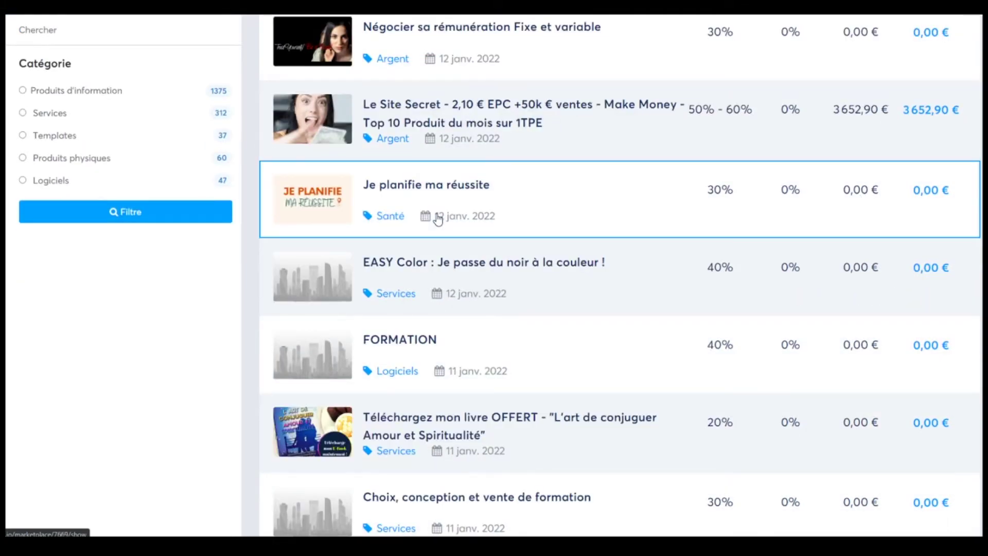
scroll(438, 218, "up", 3)
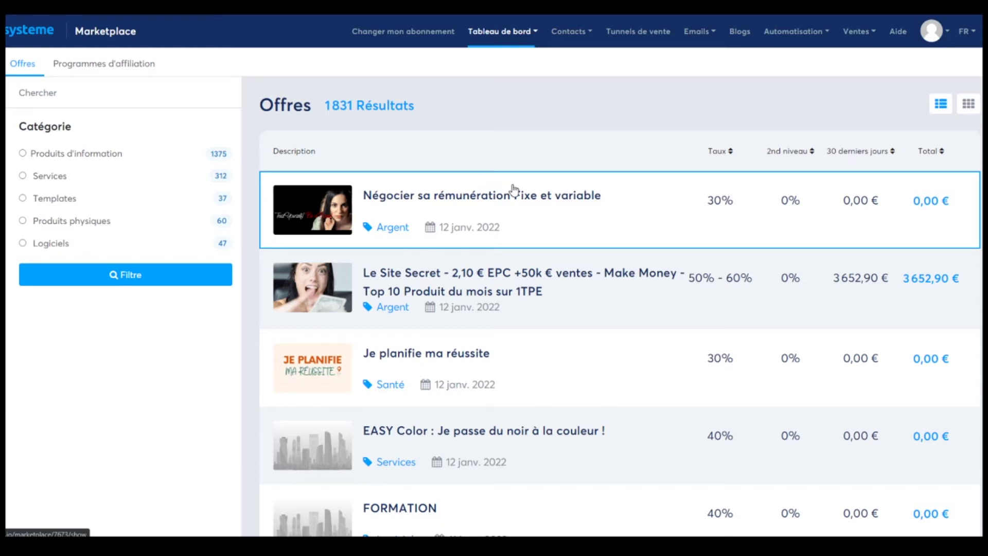
scroll(472, 279, "down", 8)
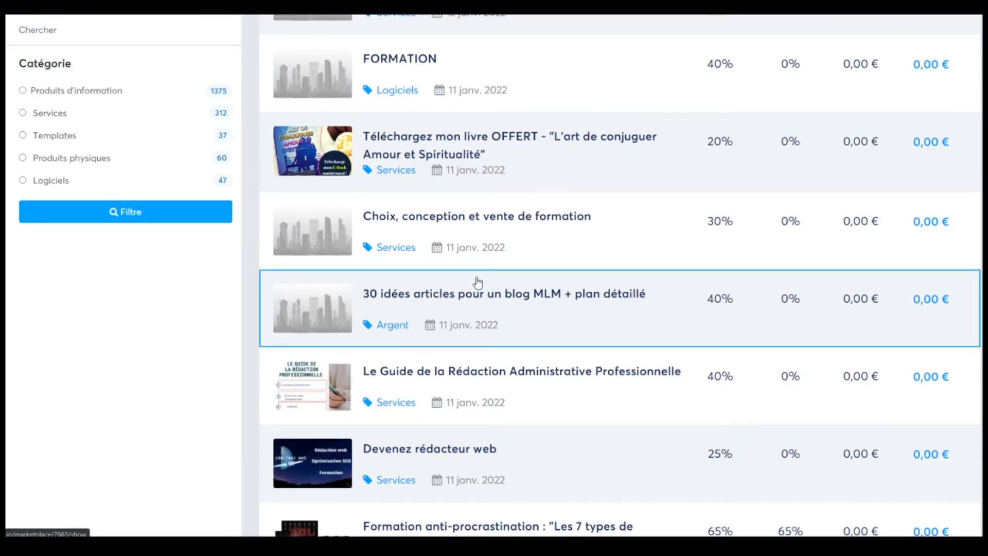
scroll(482, 284, "down", 3)
scroll(472, 284, "down", 1)
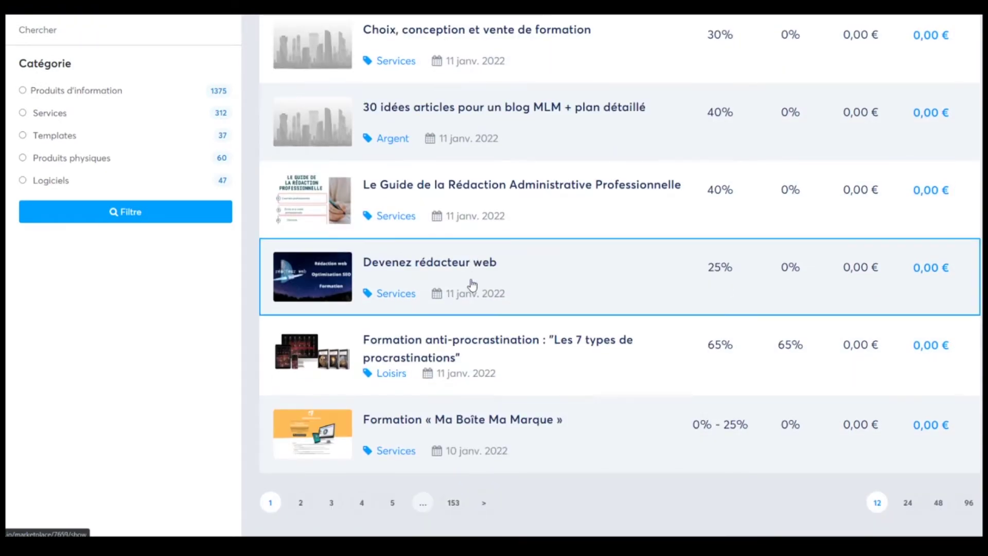
Open the offer Formation « Ma Boîte Ma Marque » and examine its commission rates and description.
left_click(433, 423)
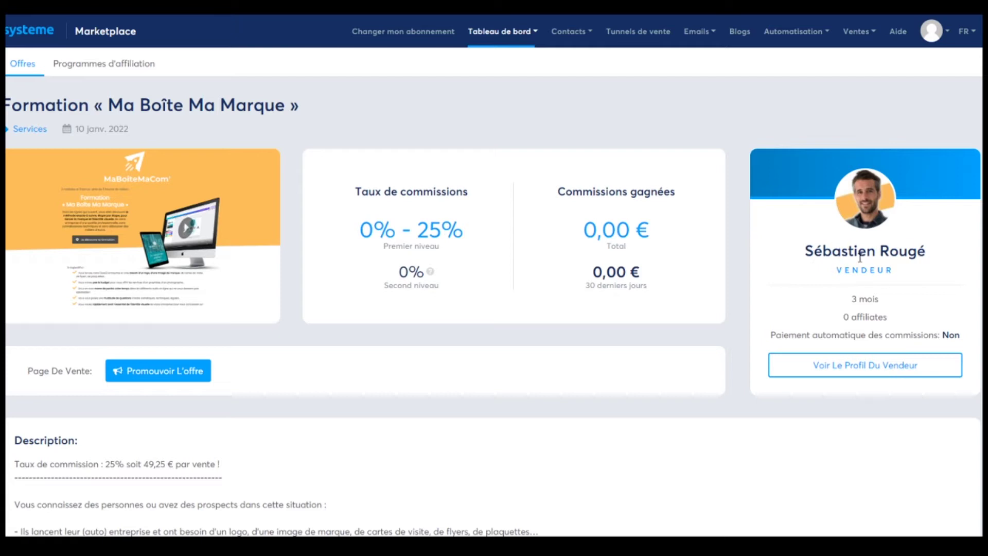
triple_click(385, 229)
left_click(486, 248)
scroll(484, 243, "down", 4)
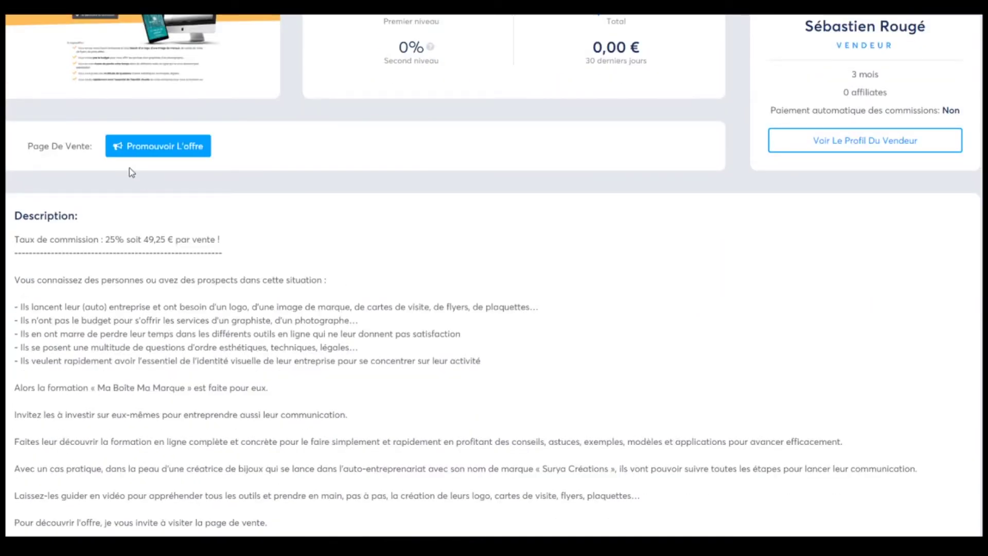
scroll(93, 274, "down", 2)
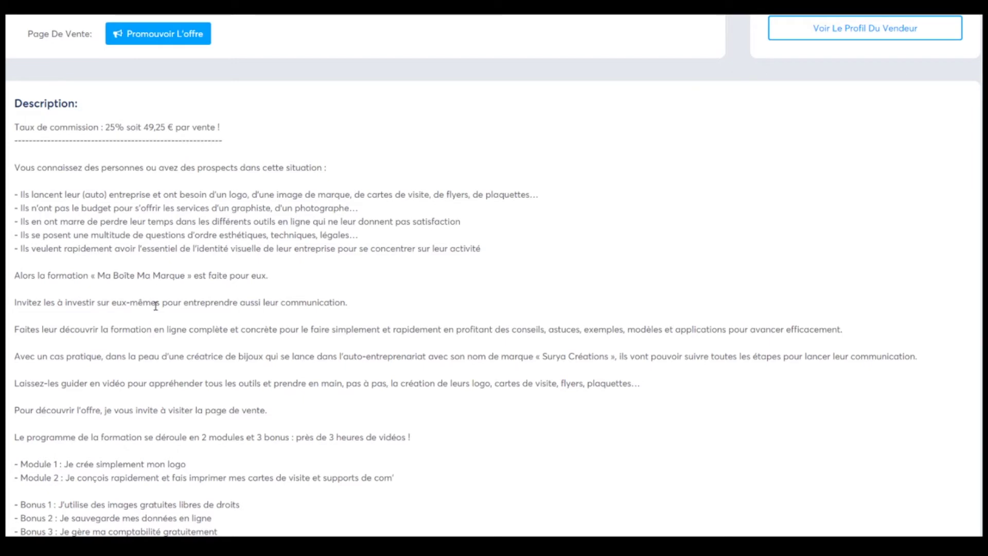
scroll(155, 307, "down", 1)
scroll(156, 311, "up", 3)
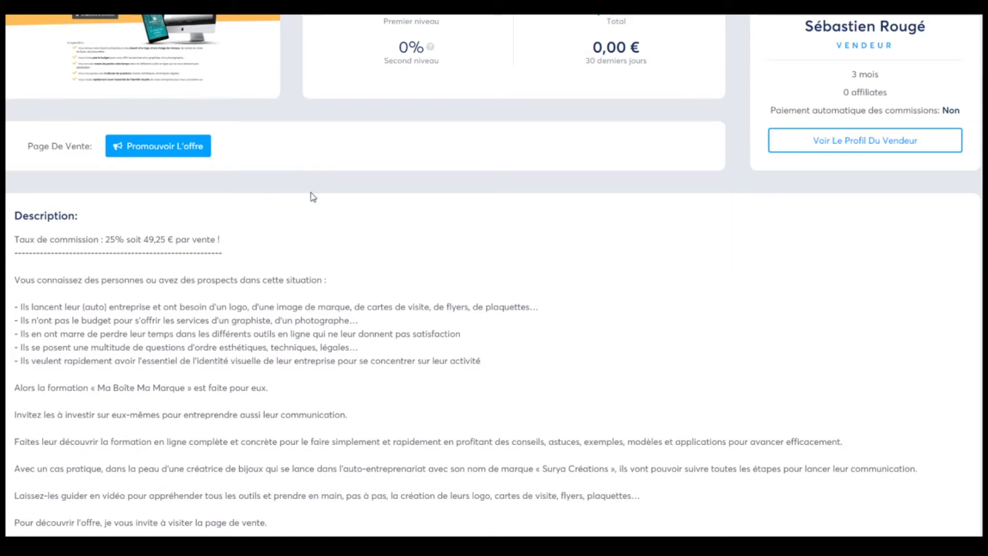
Examine the offer's commission per sale, the programme of modules and bonuses, and the option to promote it.
scroll(314, 198, "up", 3)
scroll(490, 315, "down", 2)
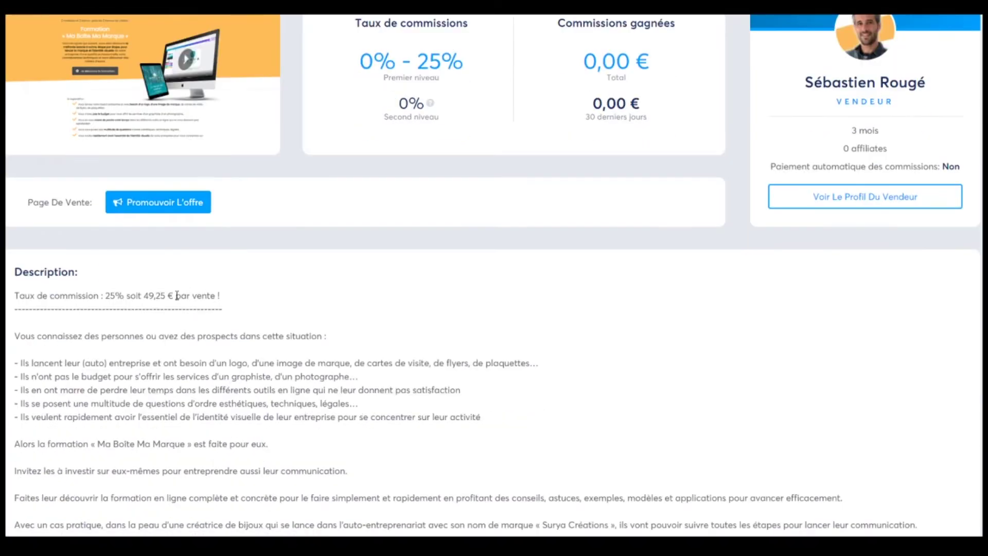
left_click_drag(138, 295, 214, 295)
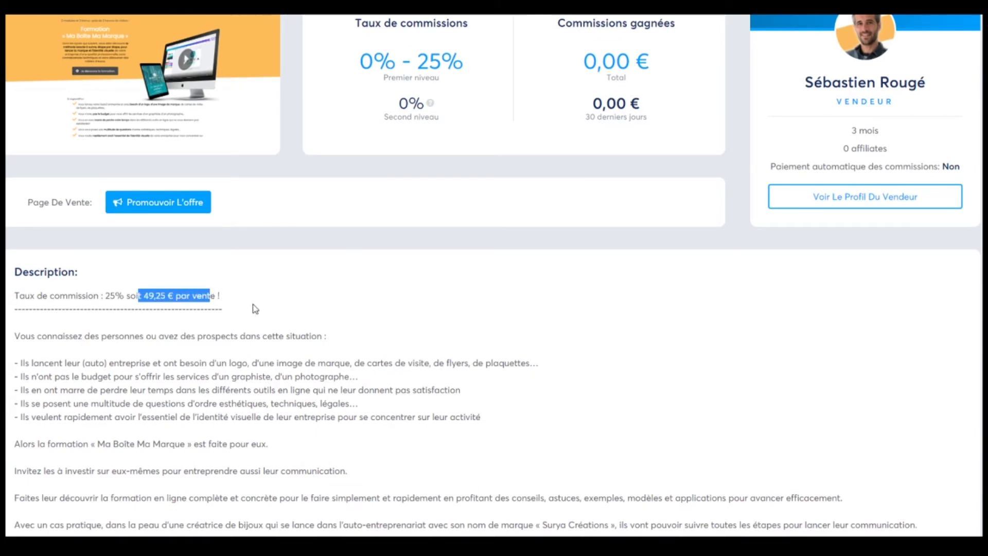
left_click(254, 308)
scroll(255, 308, "up", 2)
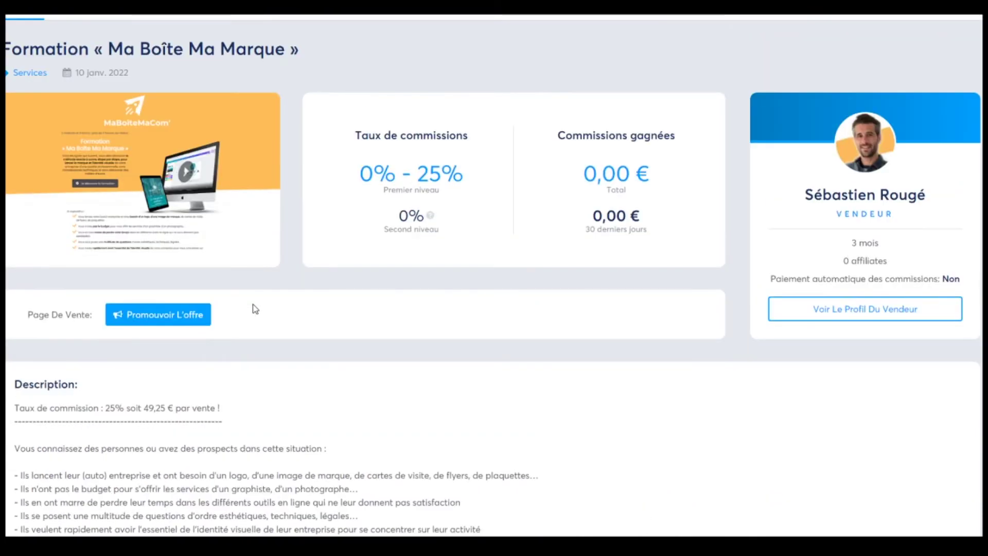
scroll(255, 309, "down", 4)
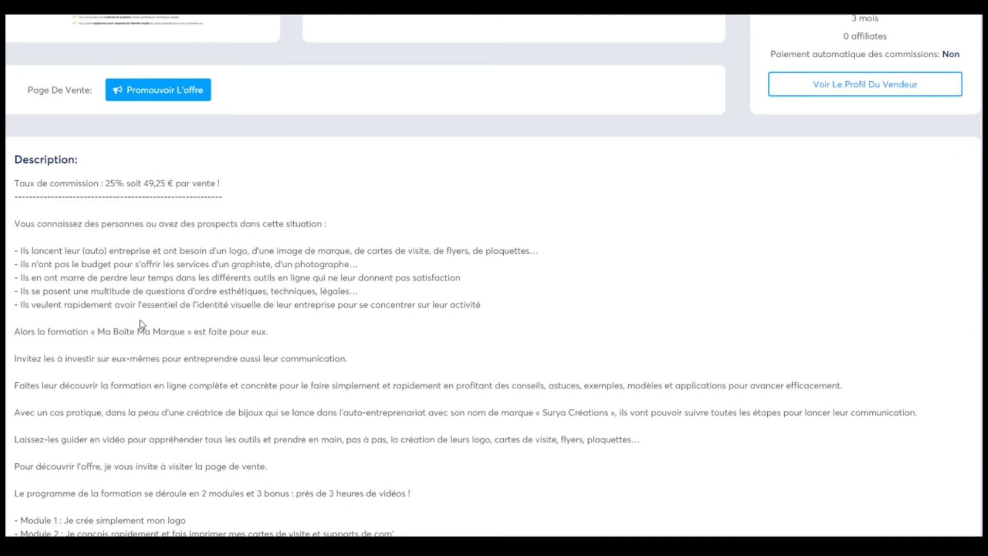
scroll(139, 320, "down", 2)
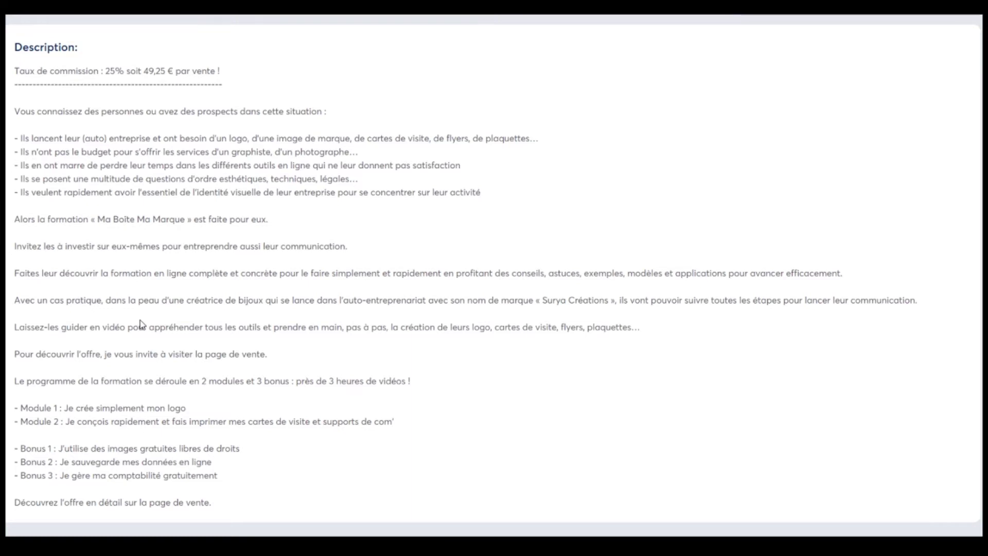
scroll(141, 323, "up", 8)
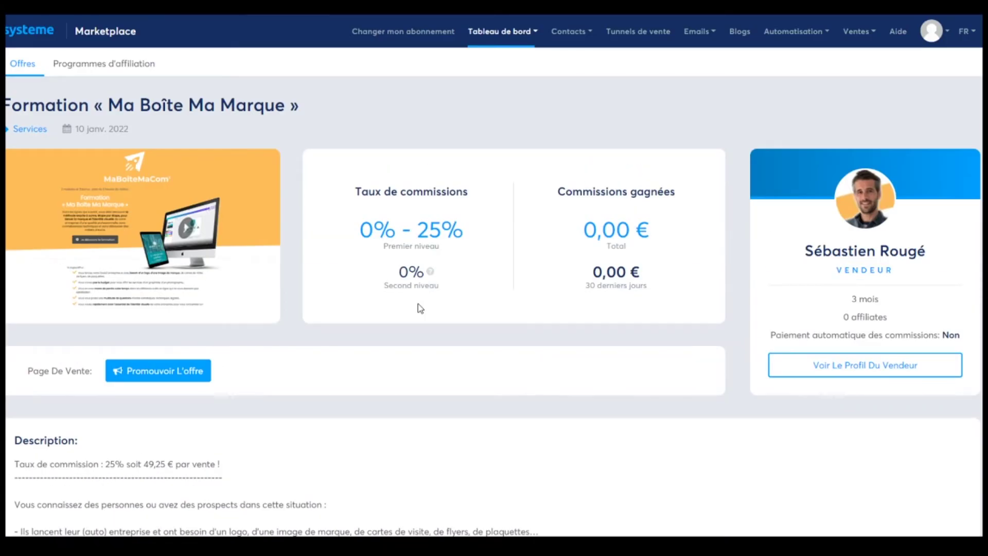
scroll(361, 307, "down", 2)
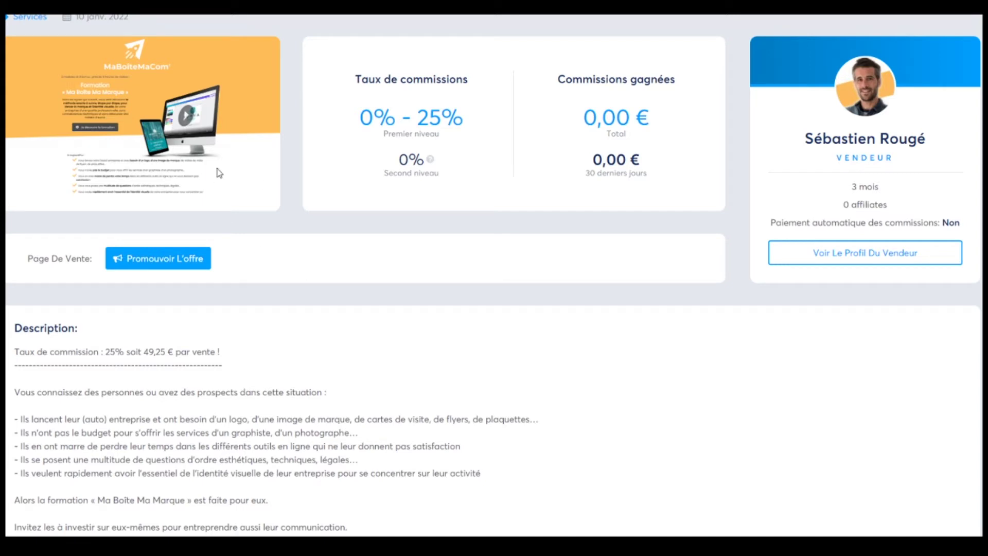
scroll(219, 172, "down", 3)
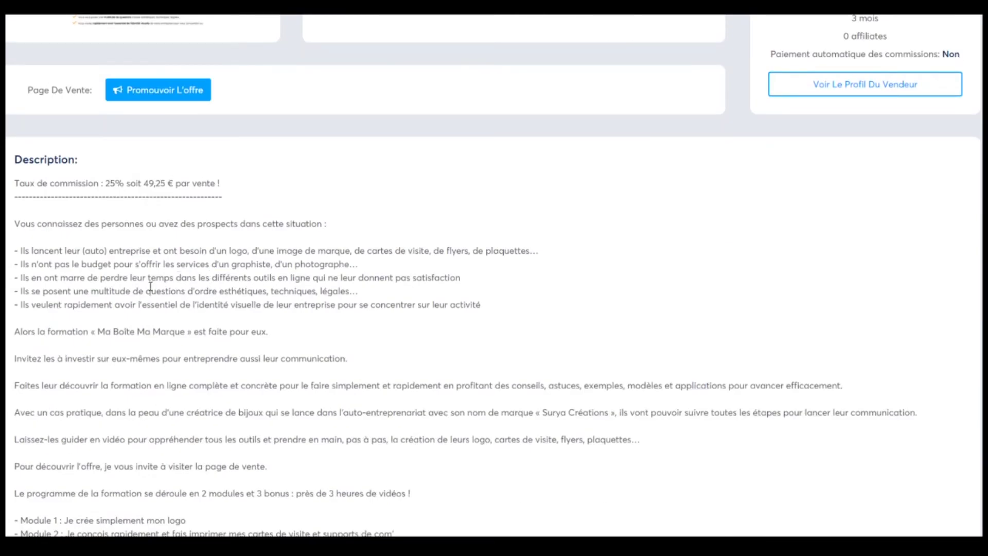
Reread the Formation « Ma Boîte Ma Marque » offer page, from its commission rates through the description of its target customers.
scroll(168, 295, "down", 2)
scroll(169, 294, "up", 3)
scroll(169, 295, "down", 2)
scroll(168, 295, "up", 6)
scroll(168, 295, "down", 2)
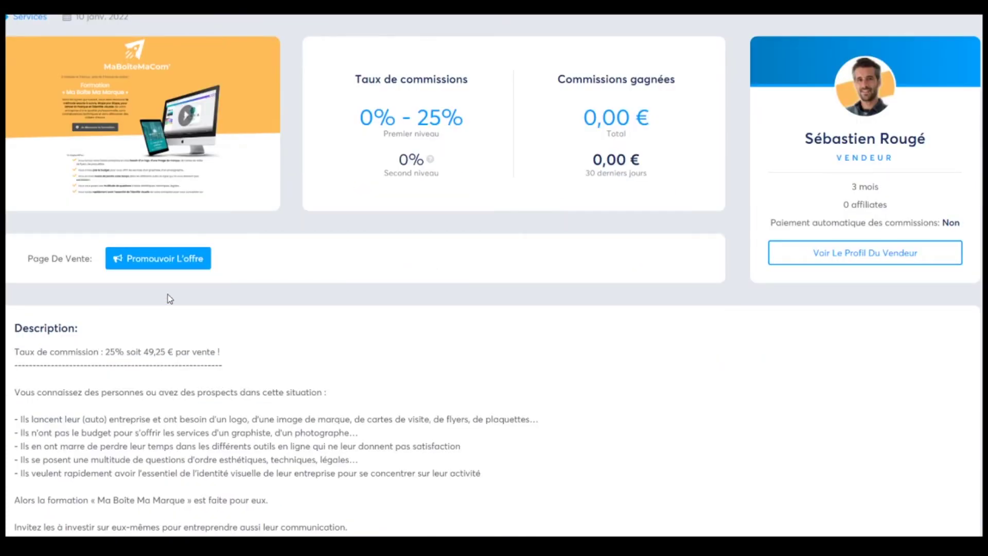
scroll(170, 298, "down", 5)
scroll(169, 294, "up", 7)
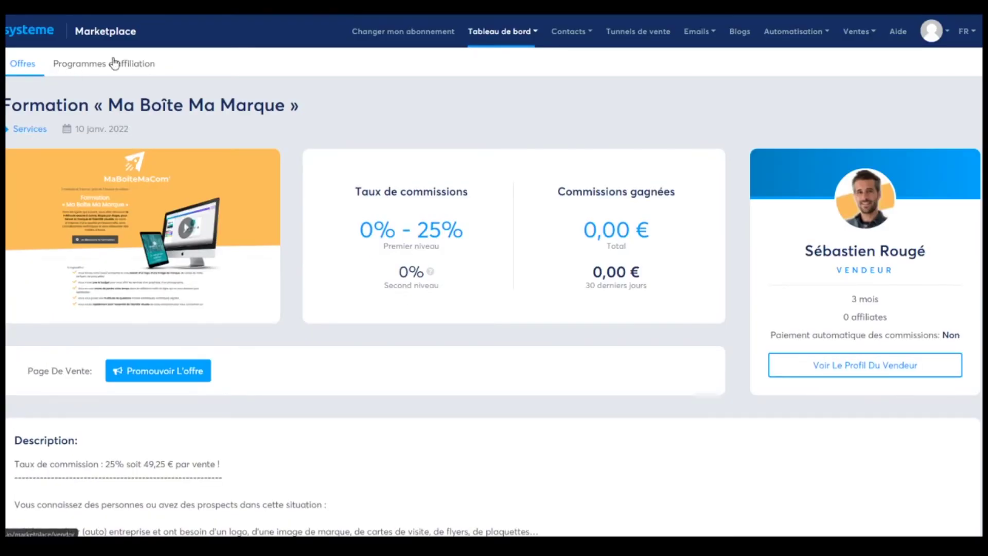
Open the Contacts list and examine the filters available for sorting contacts.
mouse_move(497, 36)
mouse_move(577, 52)
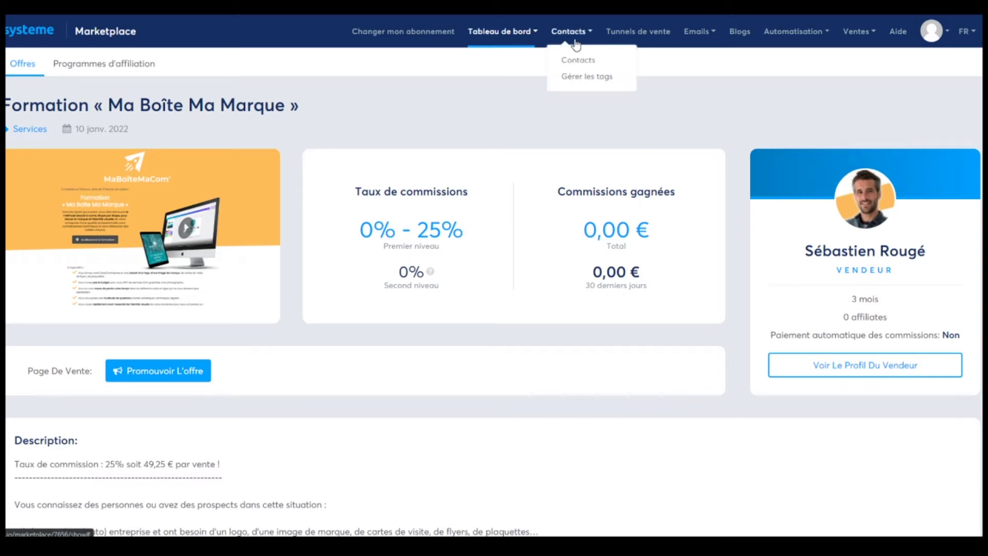
left_click(575, 60)
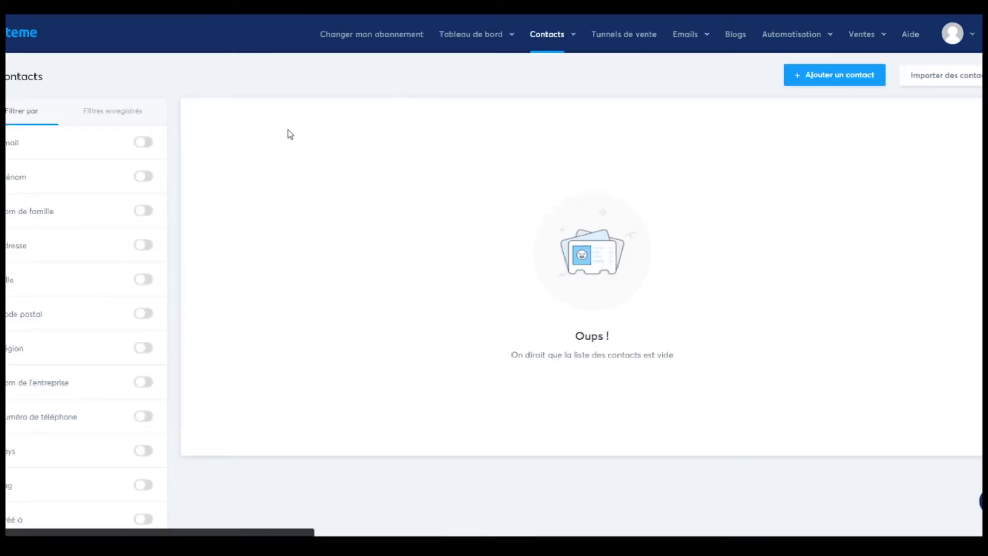
scroll(440, 291, "down", 3)
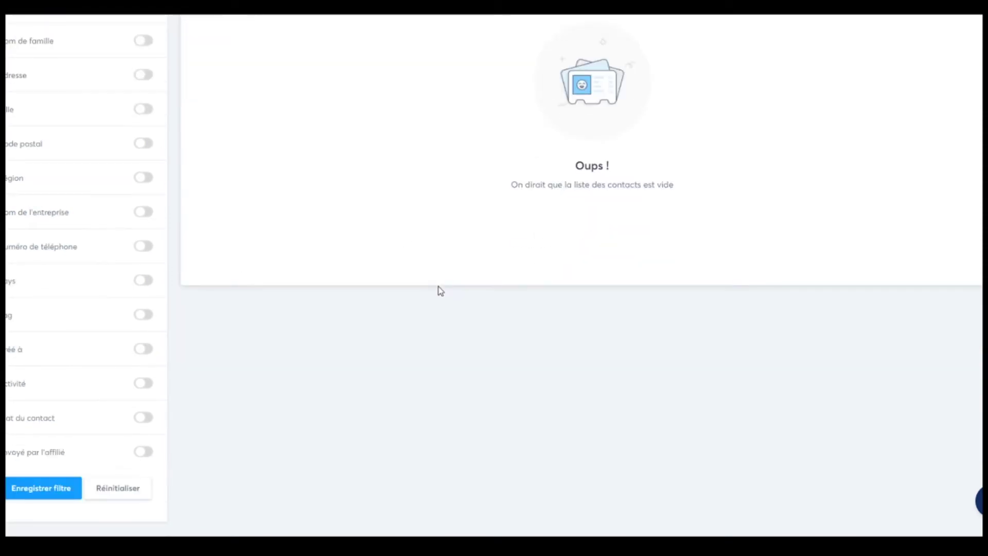
scroll(440, 290, "up", 3)
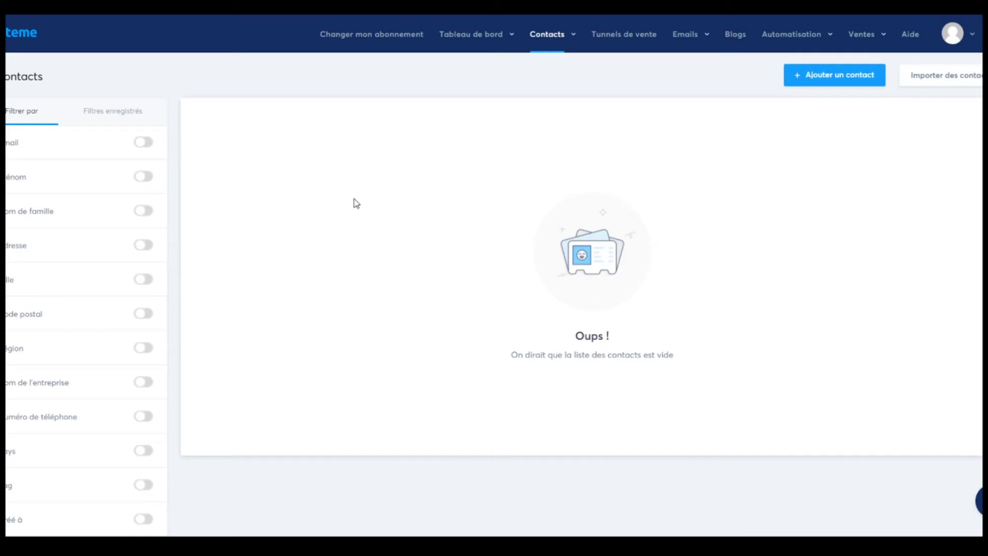
Open the contact tag management page and create a new tag named ebook.
mouse_move(547, 36)
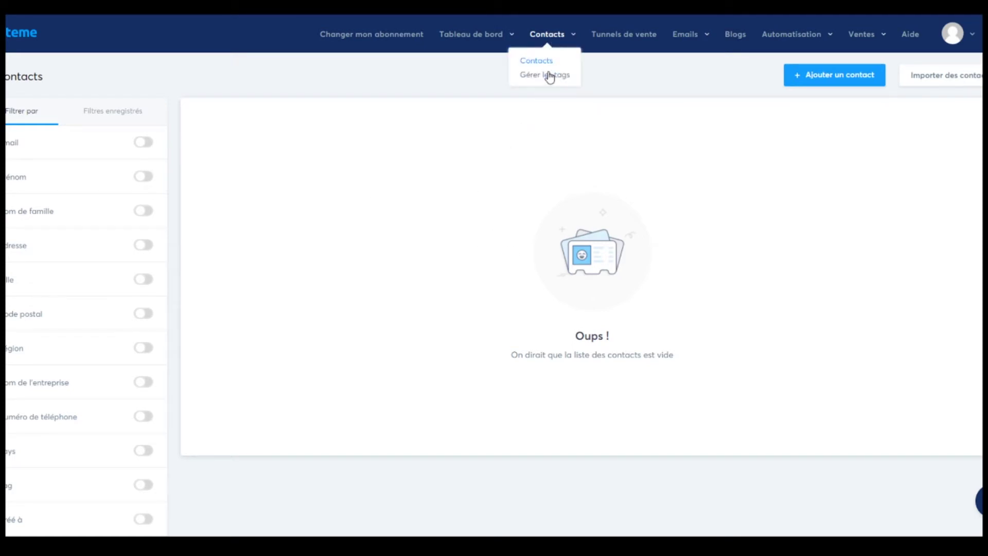
left_click(550, 76)
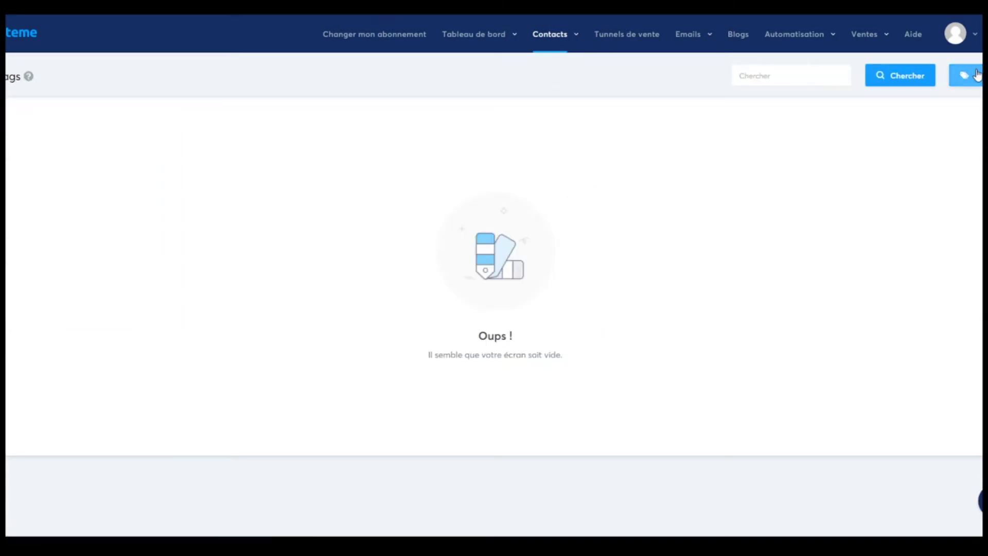
mouse_move(859, 42)
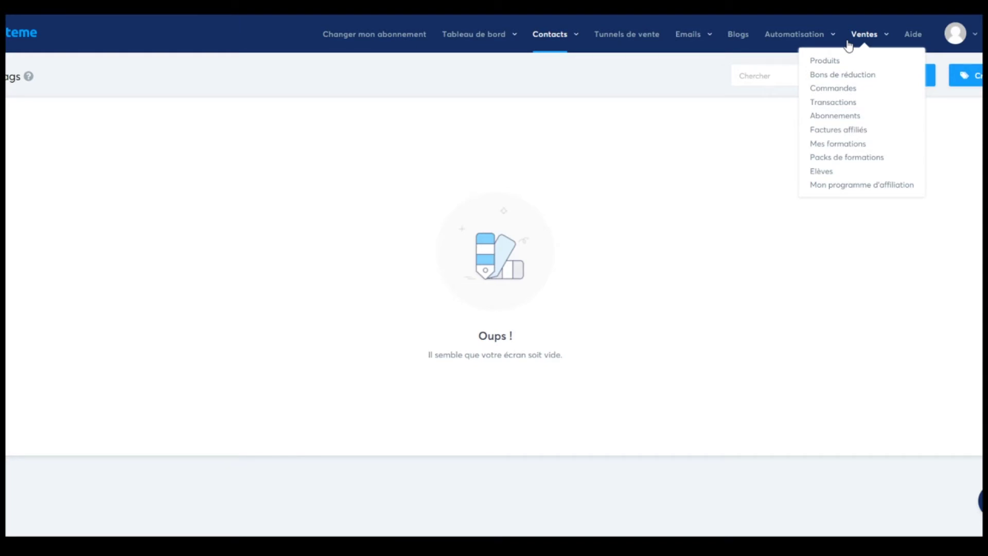
left_click(965, 76)
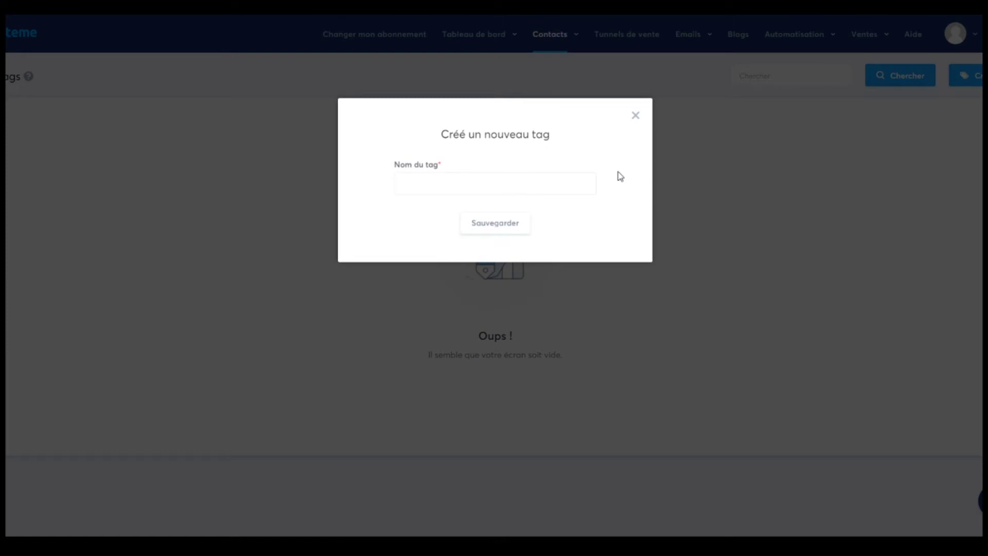
left_click(478, 183)
type("ebook")
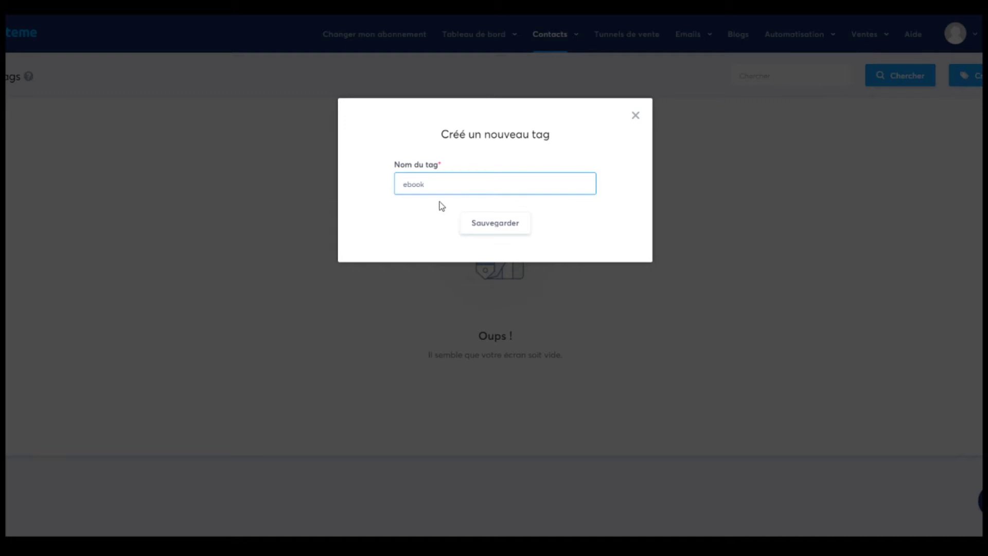
left_click(519, 227)
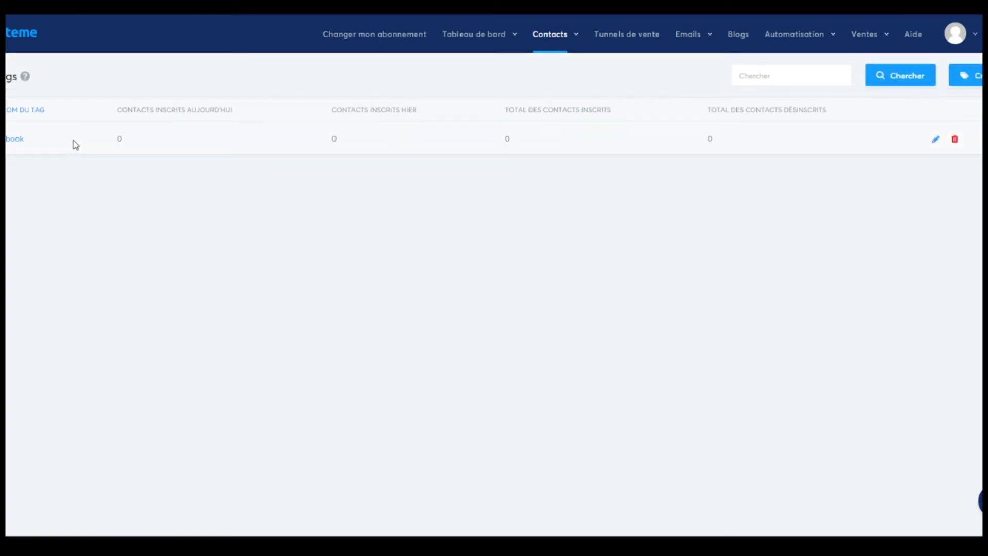
Create a sales funnel named "Dressage de chiens" with the goal "Construisez votre audience" and Euro as currency.
mouse_move(572, 41)
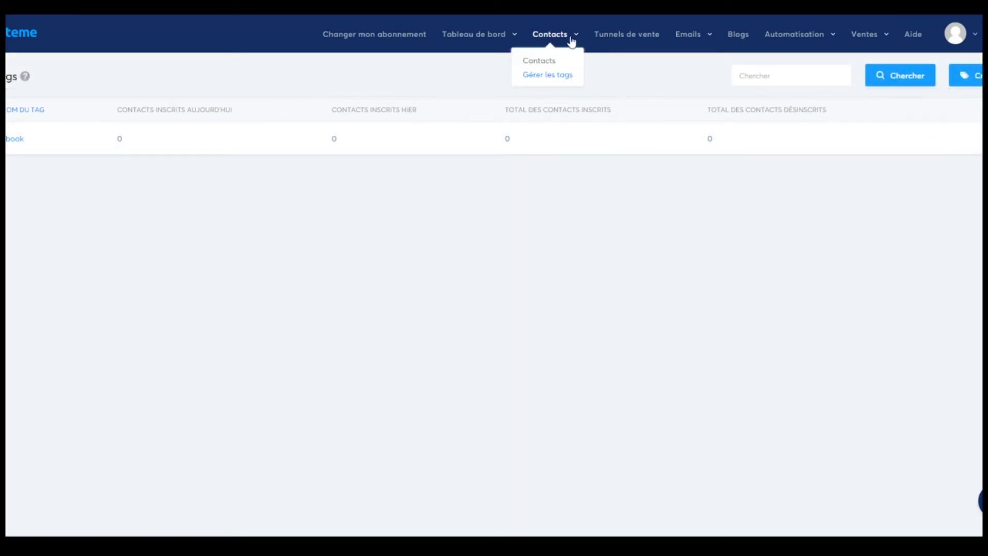
left_click(613, 40)
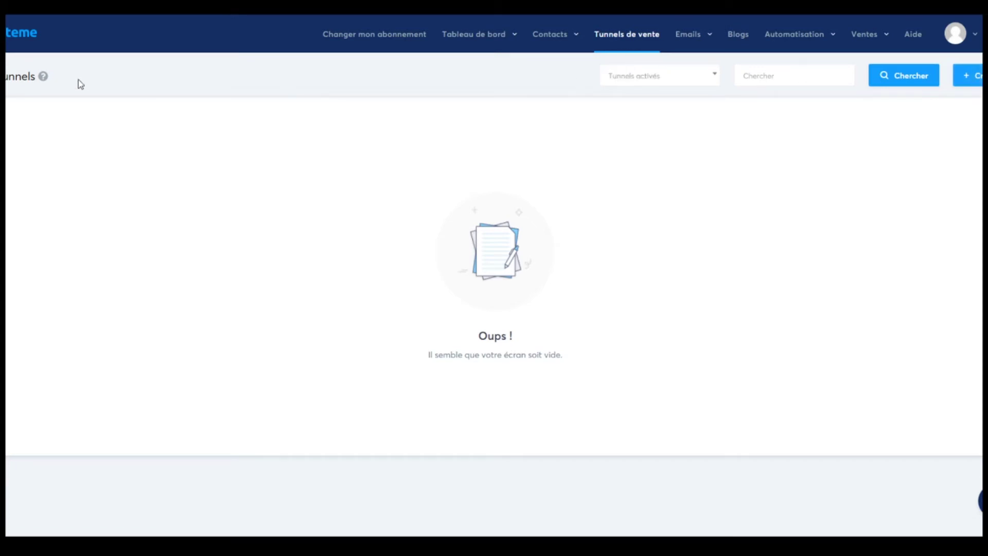
left_click(972, 80)
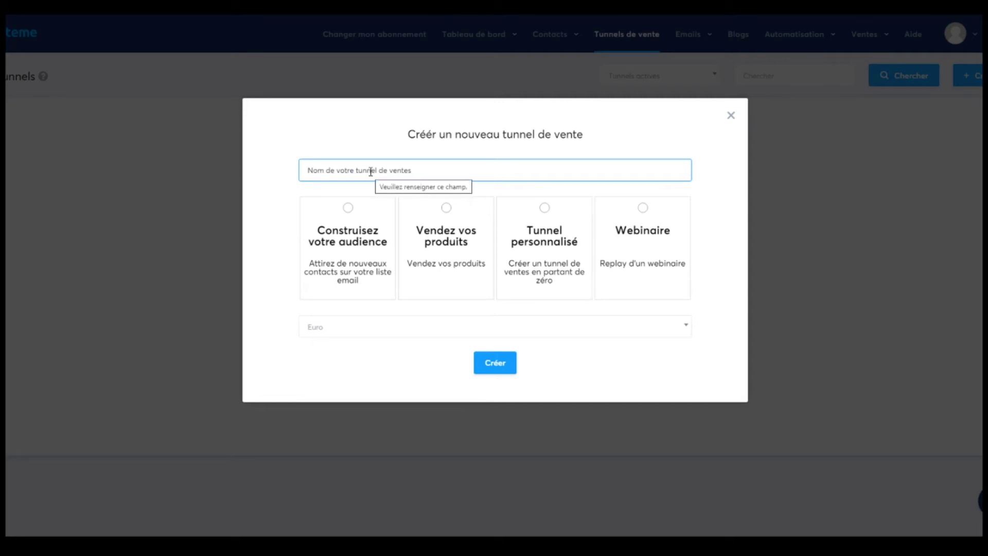
type("Dr")
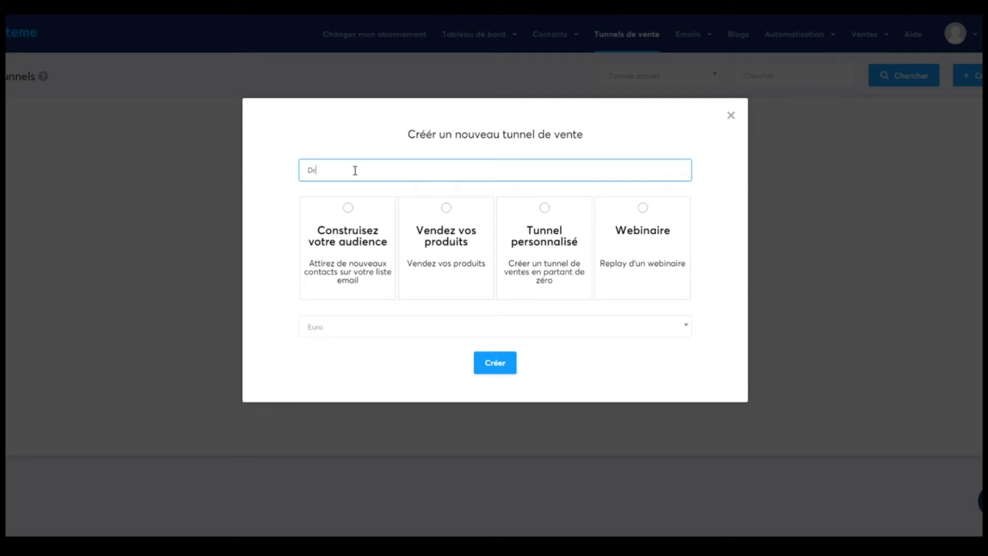
type("essage de chin")
type("ns")
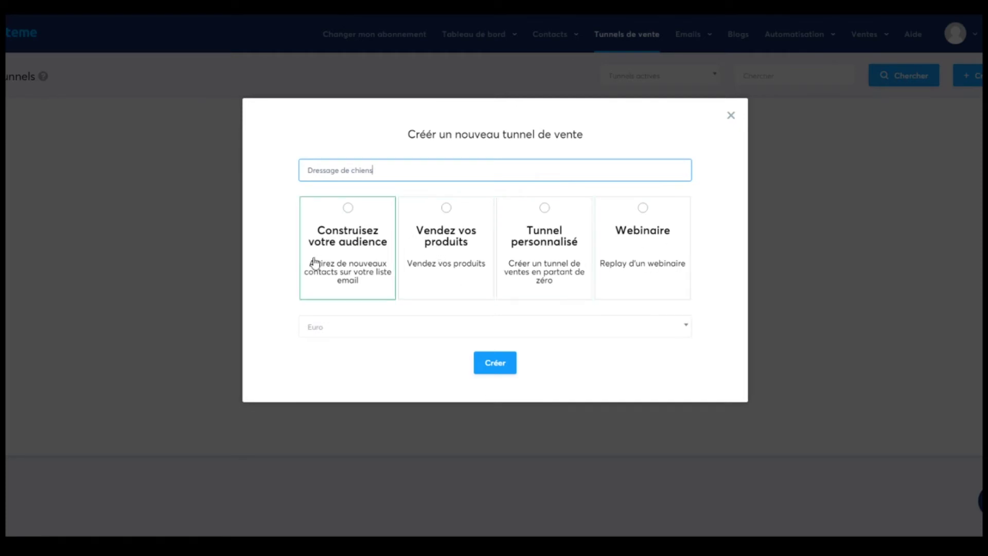
left_click(349, 249)
left_click(476, 333)
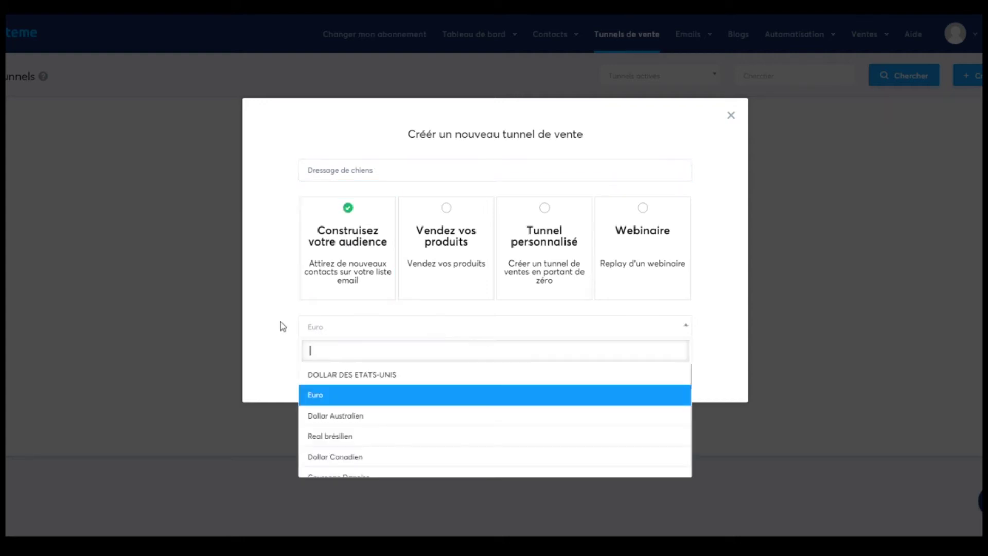
left_click(346, 332)
left_click(481, 367)
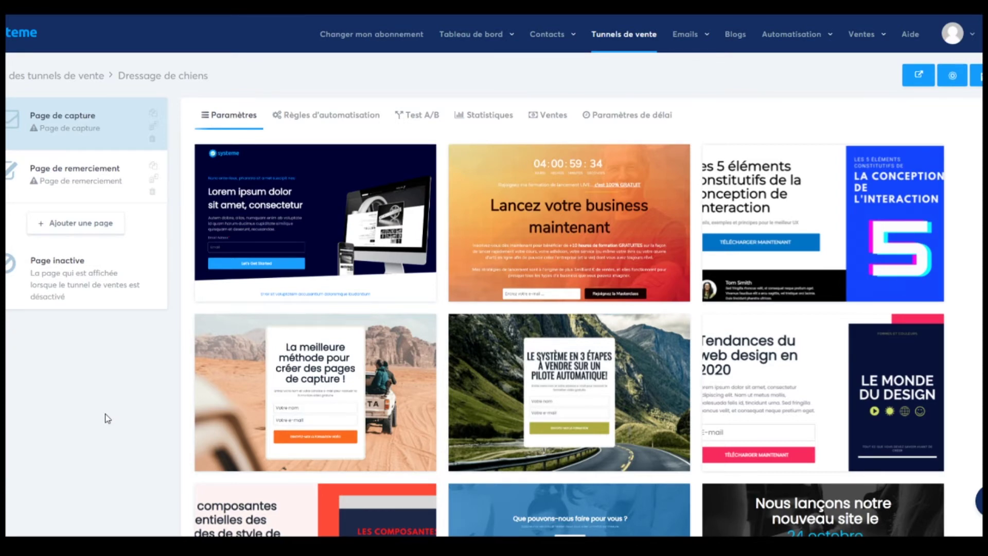
Browse the gallery of templates offered for the funnel's capture page through to its end.
scroll(402, 400, "down", 2)
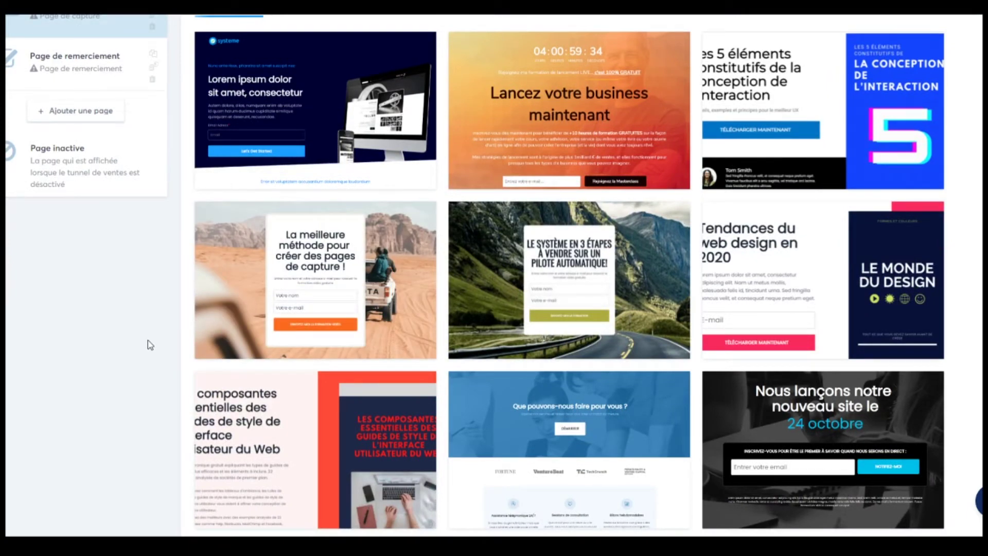
mouse_move(224, 319)
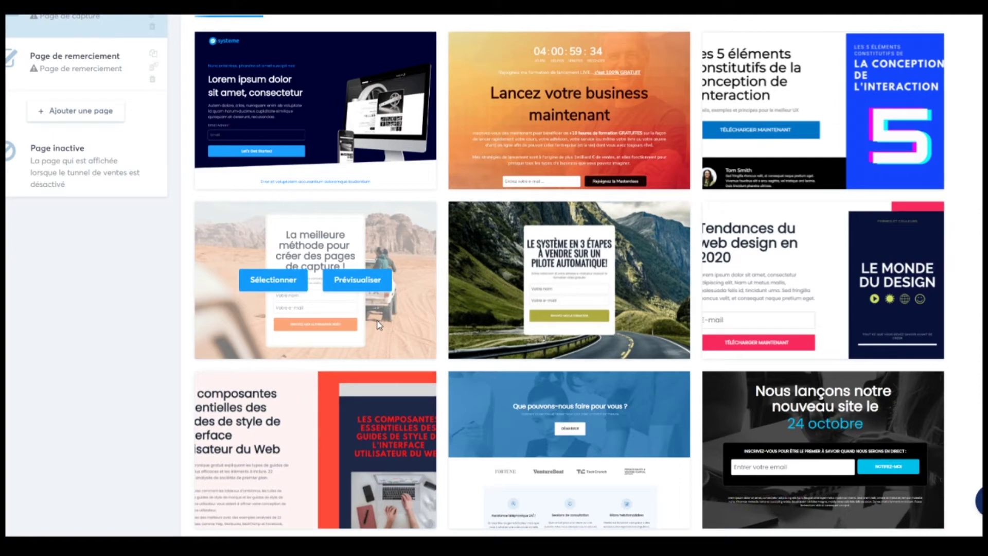
scroll(558, 329, "down", 2)
scroll(557, 325, "down", 13)
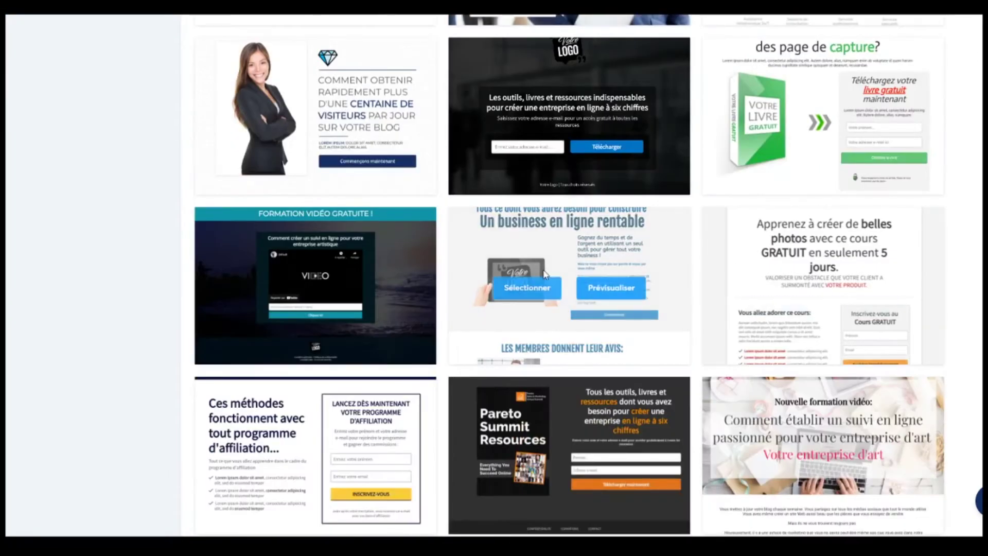
scroll(664, 299, "down", 3)
scroll(665, 301, "down", 3)
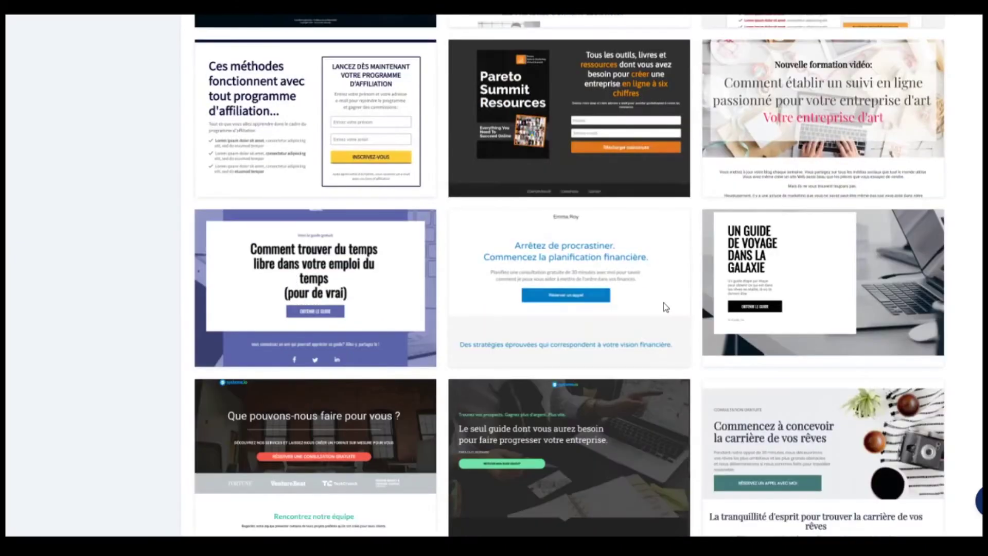
scroll(547, 335, "down", 4)
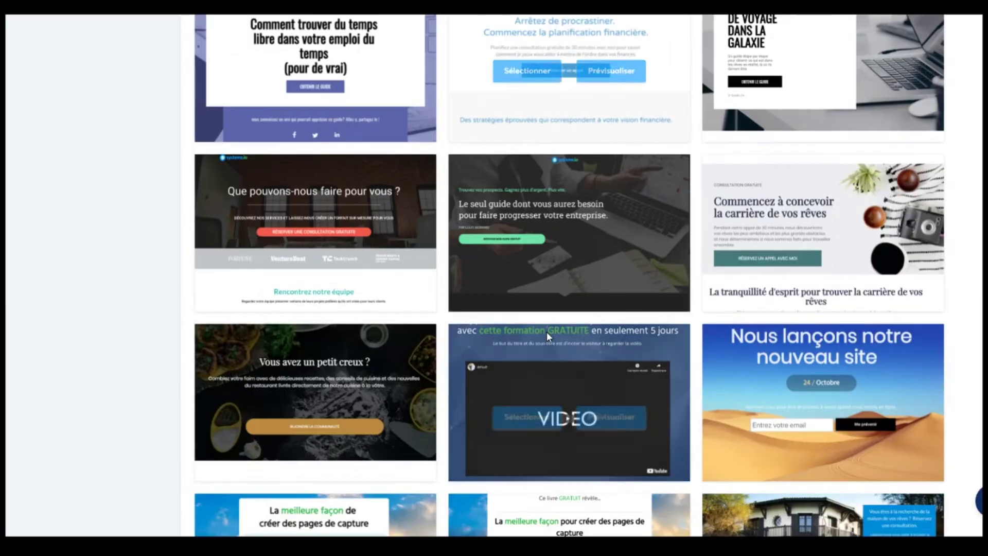
scroll(546, 332, "down", 5)
scroll(675, 369, "up", 7)
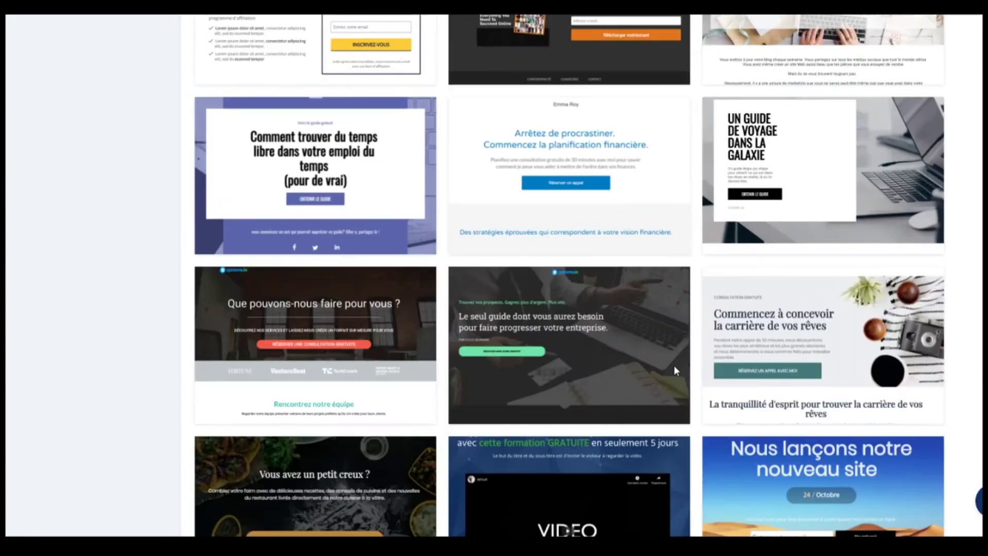
scroll(675, 369, "down", 17)
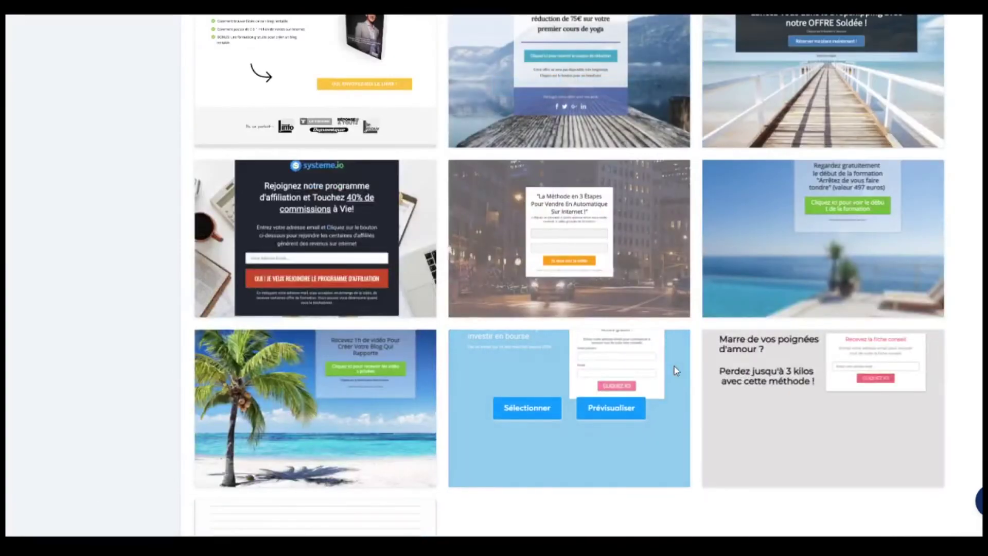
scroll(679, 373, "up", 10)
scroll(684, 377, "up", 15)
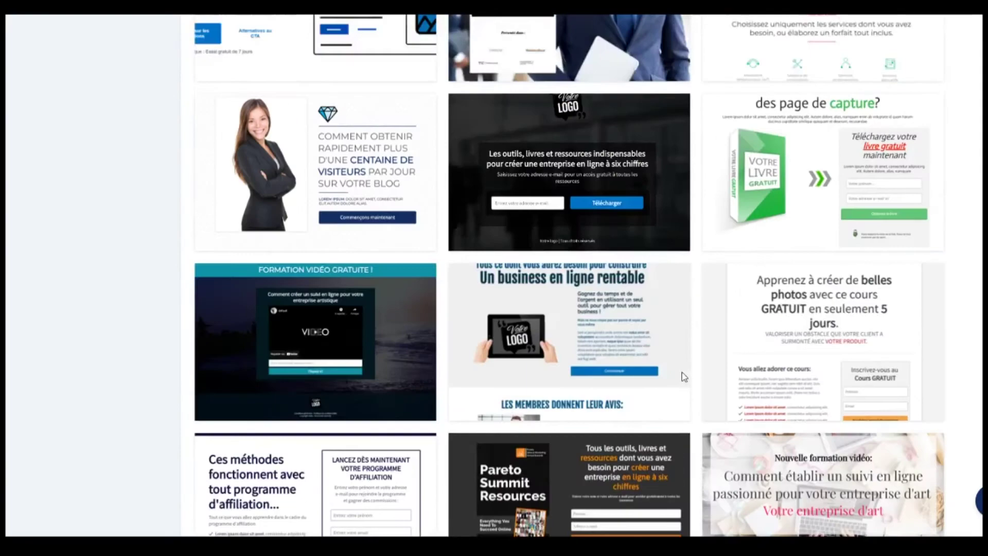
scroll(717, 338, "up", 5)
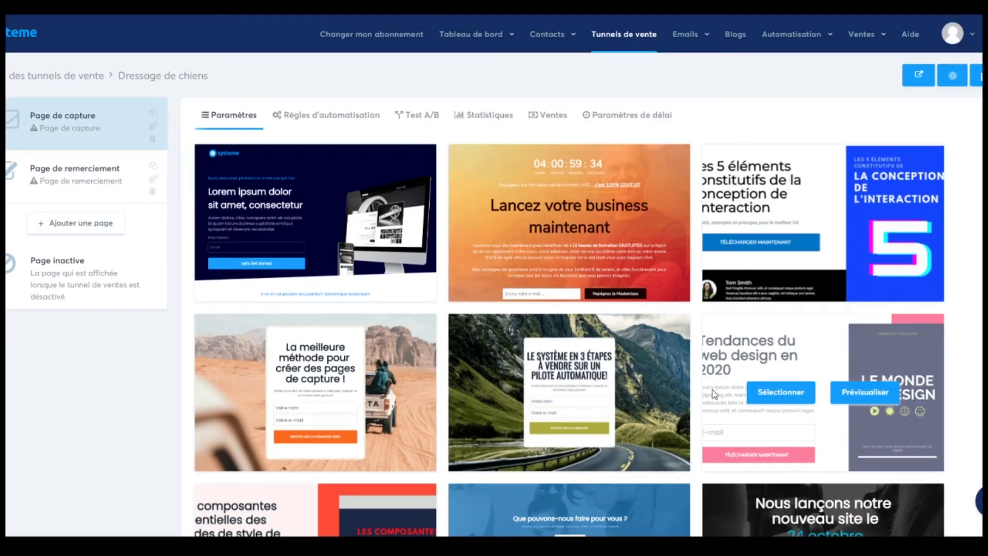
Apply the green free-book template "Téléchargez votre livre gratuit maintenant" to the funnel's capture page.
scroll(713, 386, "down", 10)
scroll(713, 392, "down", 3)
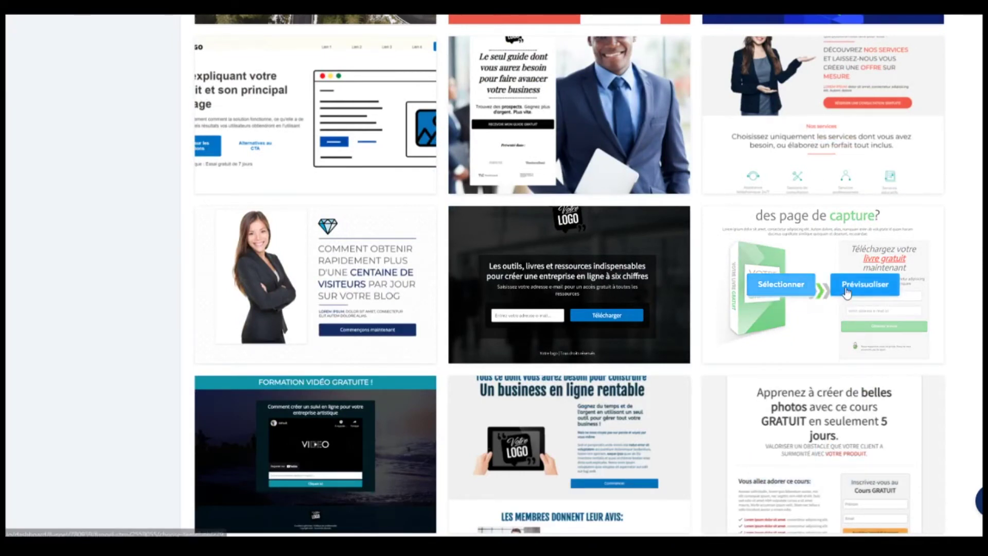
mouse_move(677, 318)
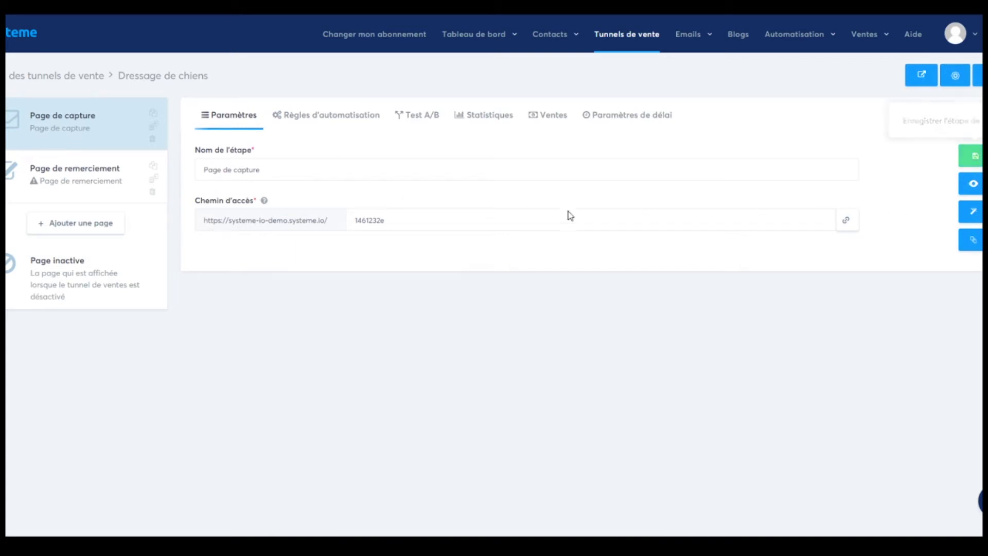
Replace the capture page's URL path with page-capture.
left_click_drag(214, 223, 338, 229)
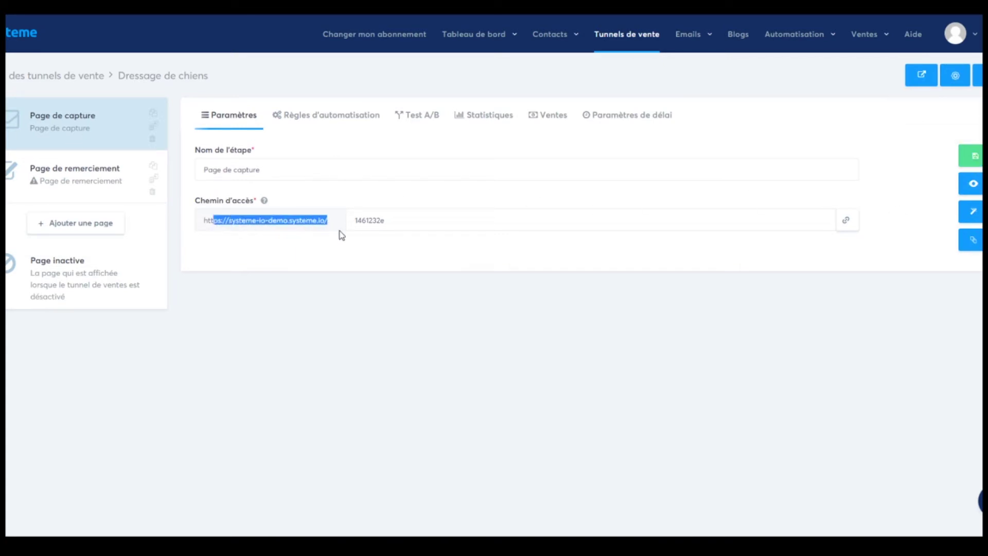
left_click(339, 231)
left_click_drag(400, 221, 323, 229)
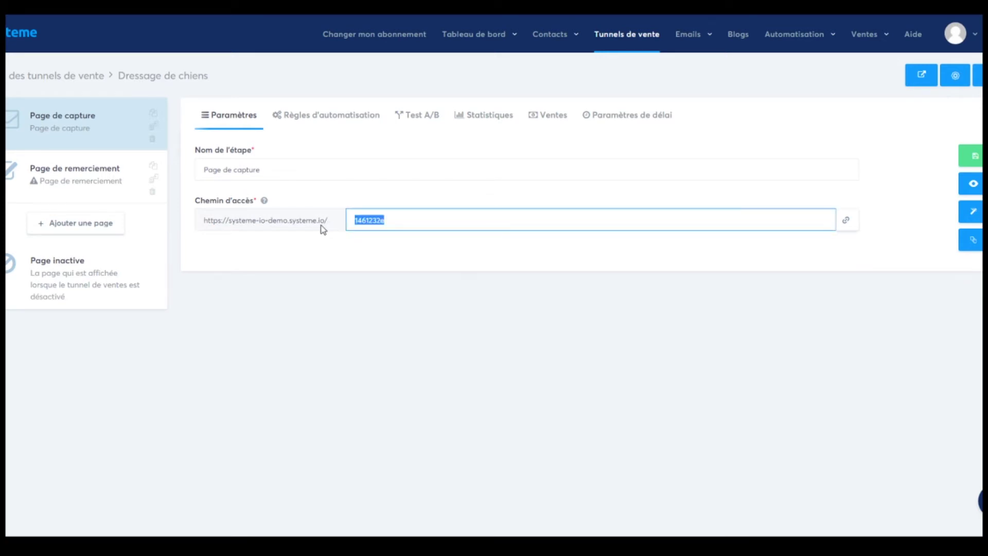
type("page-cpture")
key("Left")
key("Left")
type("a")
left_click(692, 360)
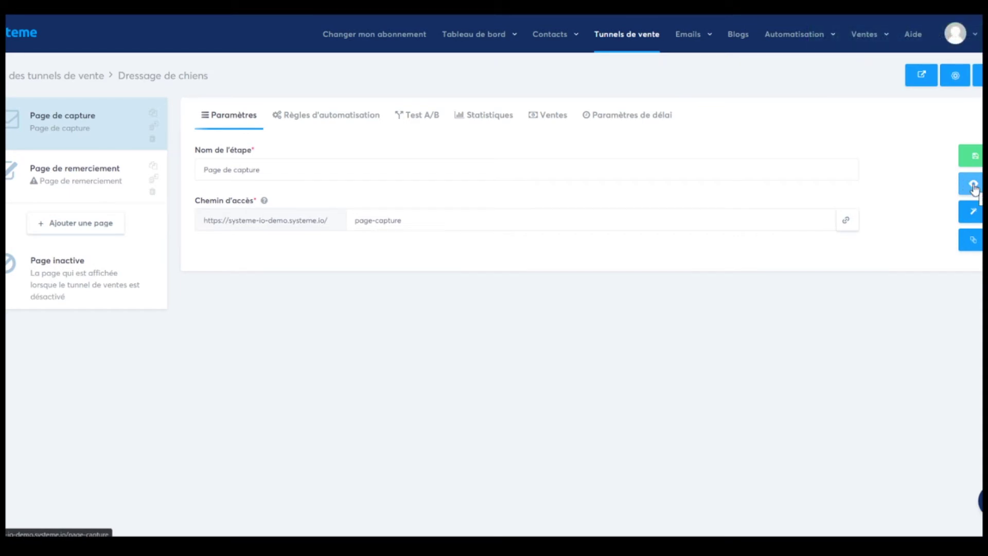
Preview the capture page and check its layout from the headline and form down to the footer.
left_click(974, 188)
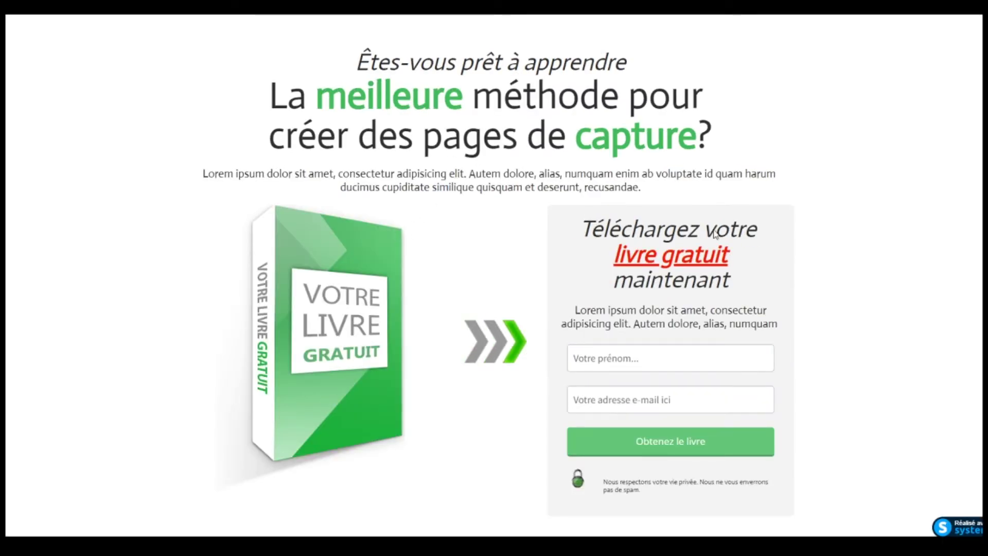
scroll(459, 280, "down", 3)
scroll(463, 277, "up", 3)
scroll(447, 240, "down", 3)
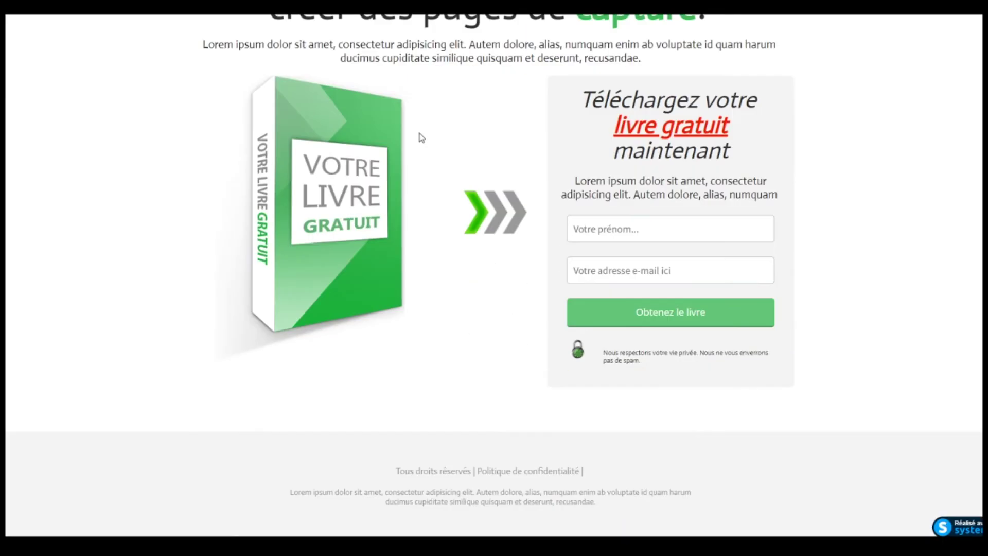
Leave the capture page preview and open the capture page in the page editor.
scroll(403, 121, "up", 3)
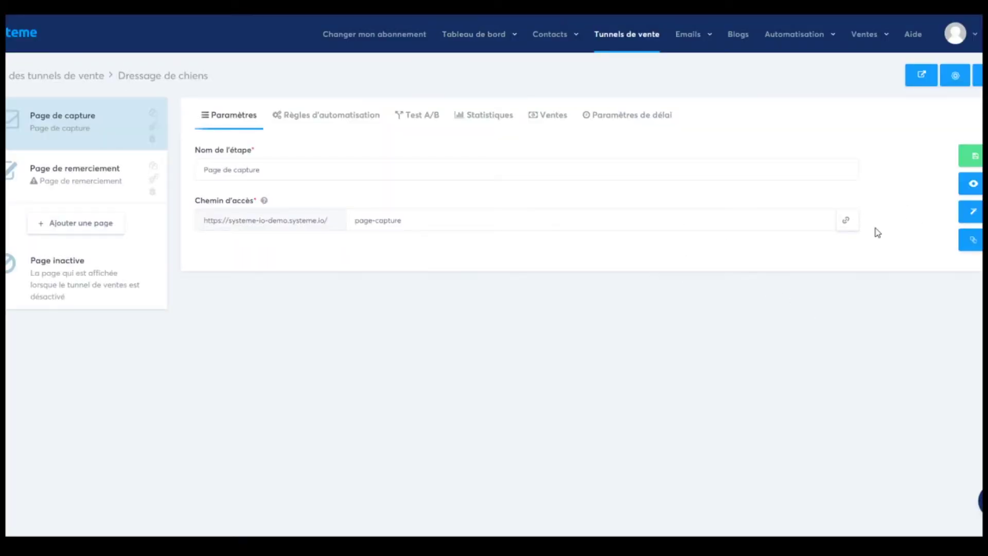
left_click(974, 221)
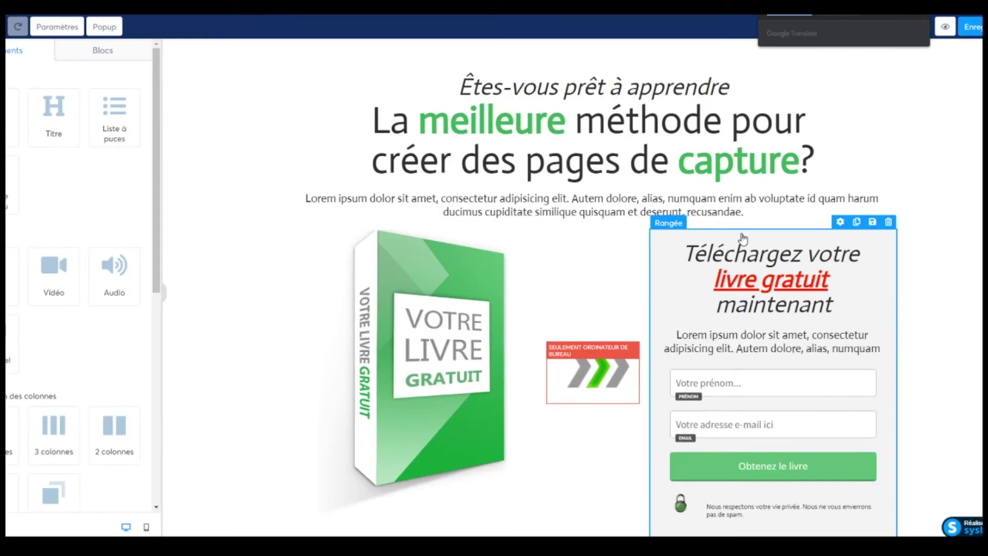
scroll(740, 227, "down", 1)
scroll(737, 212, "up", 1)
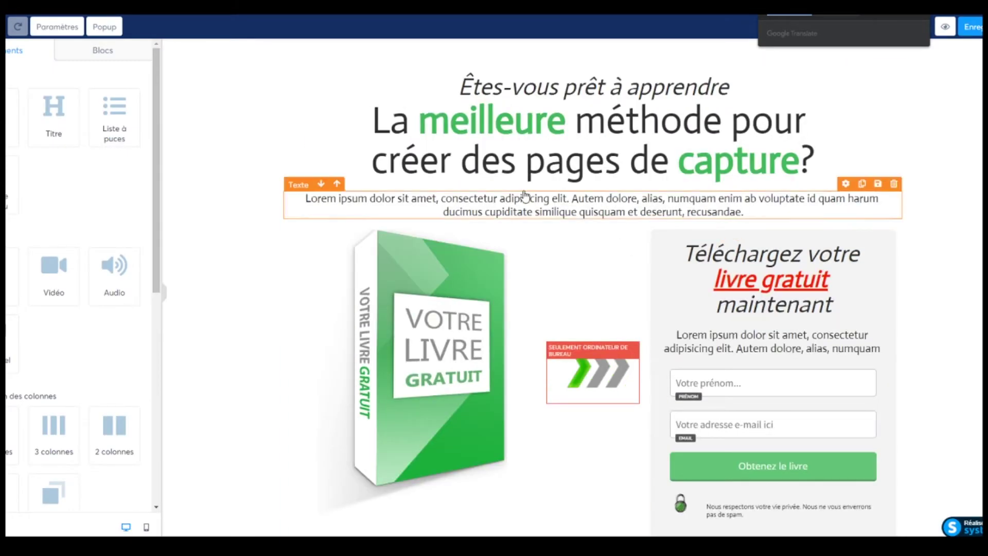
Try adding a third line reading ijihugyugyugu to the main headline, and delete it again.
left_click(552, 126)
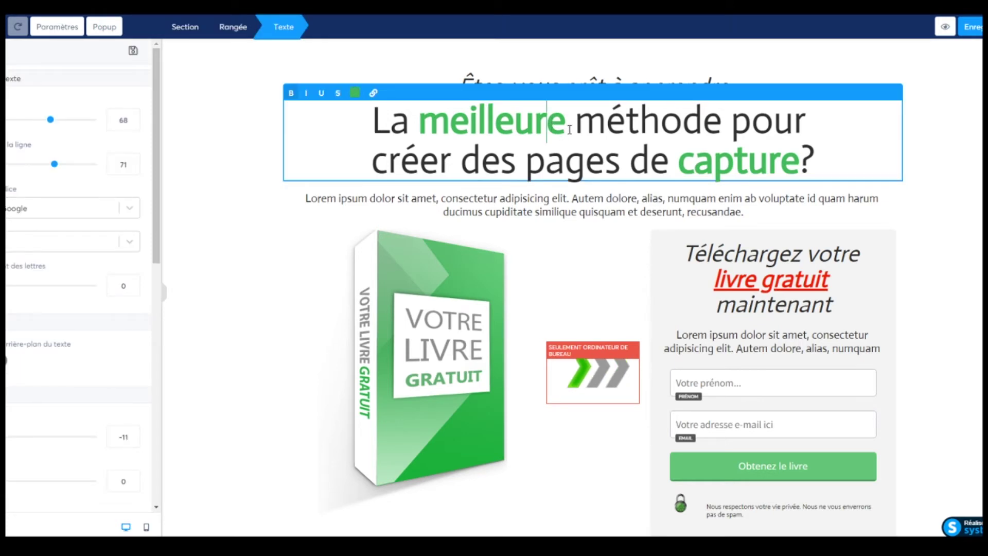
left_click(605, 127)
left_click(817, 153)
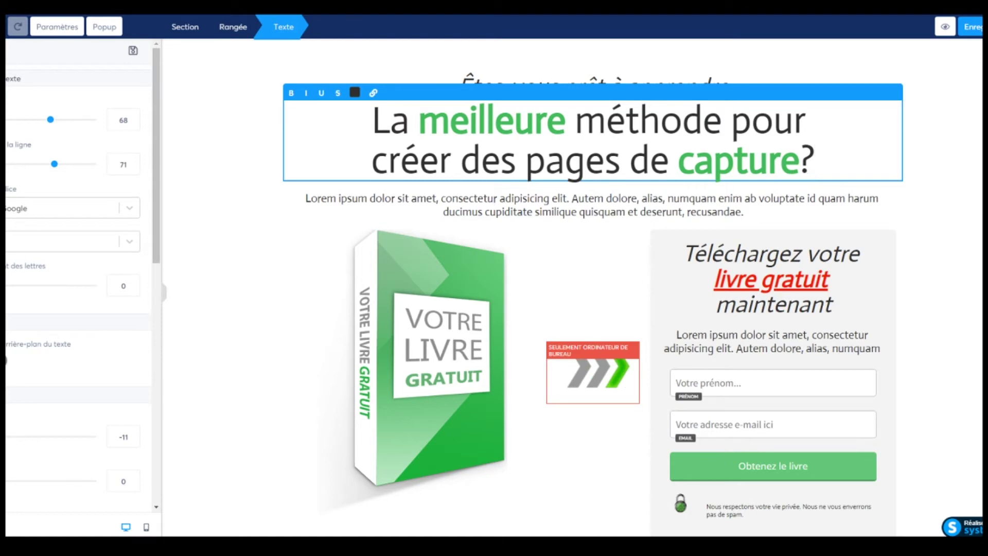
key("Return")
type("ijihugyugyugu")
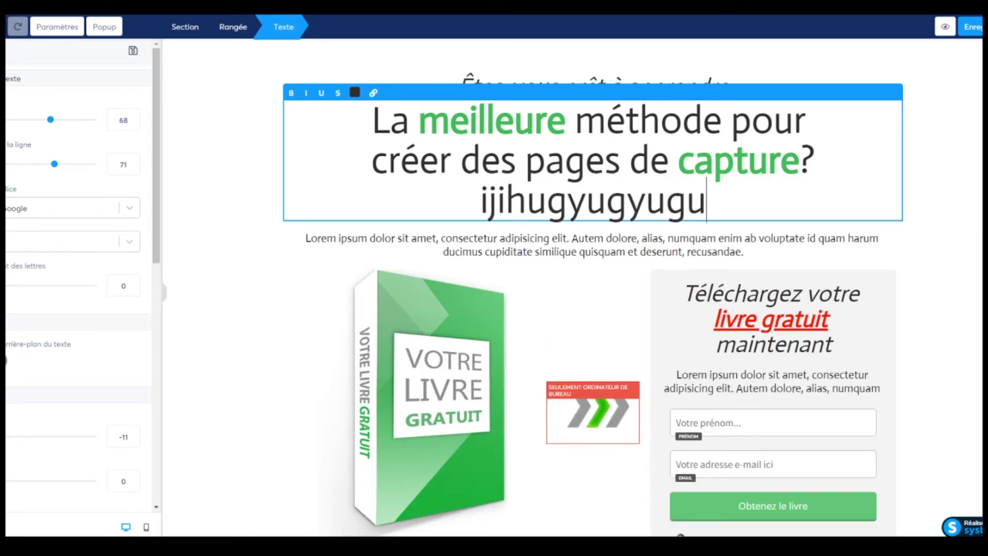
key("ctrl+BackSpace")
key("BackSpace")
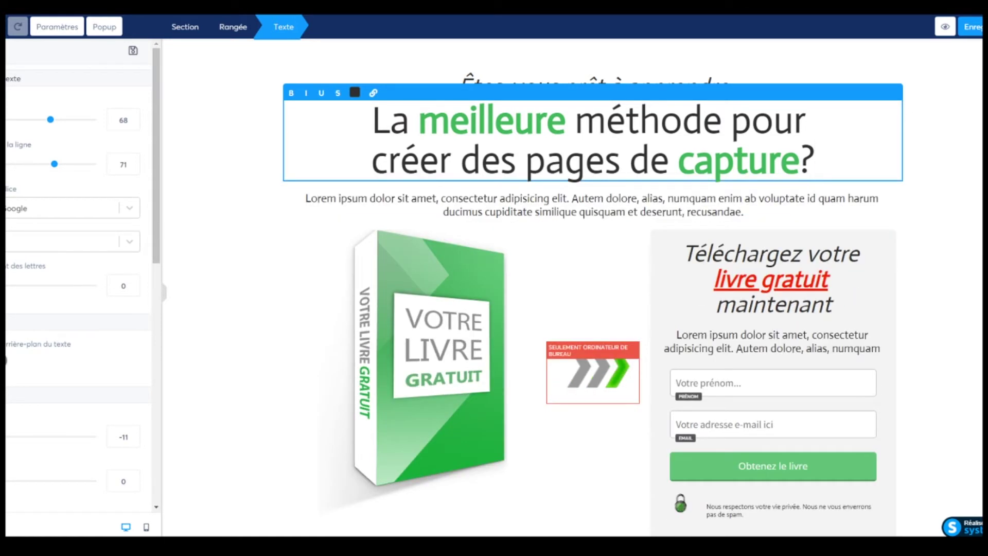
Recolor the word "meilleure" in the main headline to orange-brown BC7642.
left_click_drag(567, 121, 441, 119)
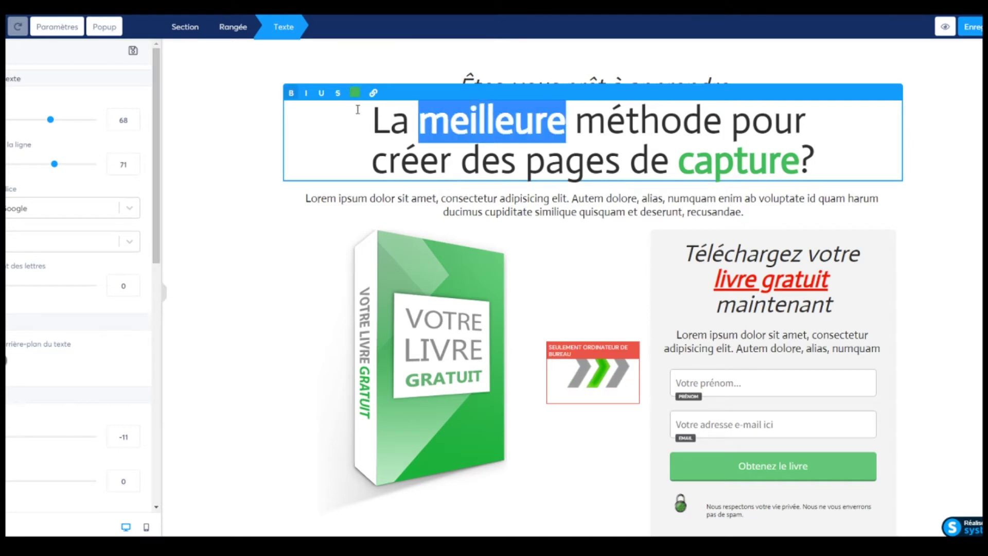
left_click(355, 93)
left_click(366, 193)
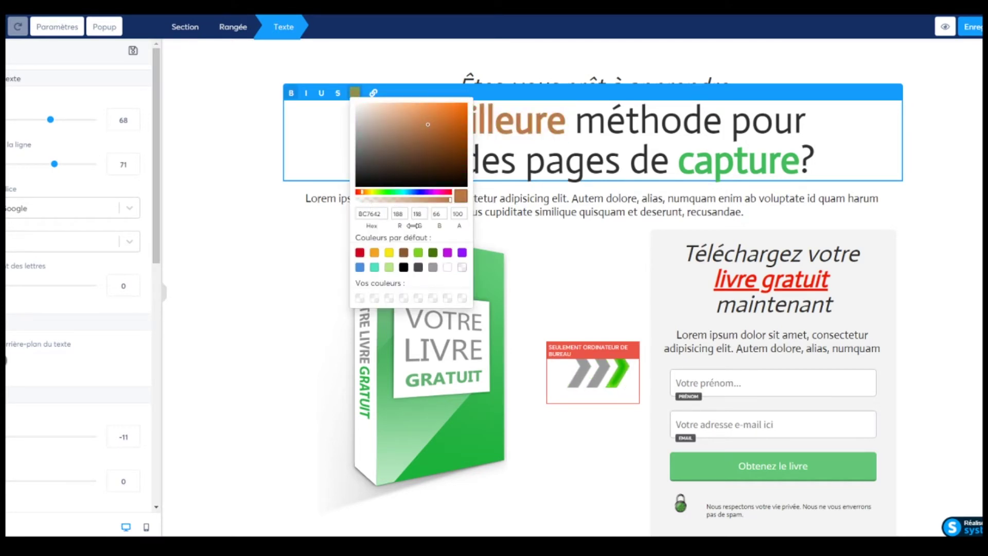
left_click(585, 155)
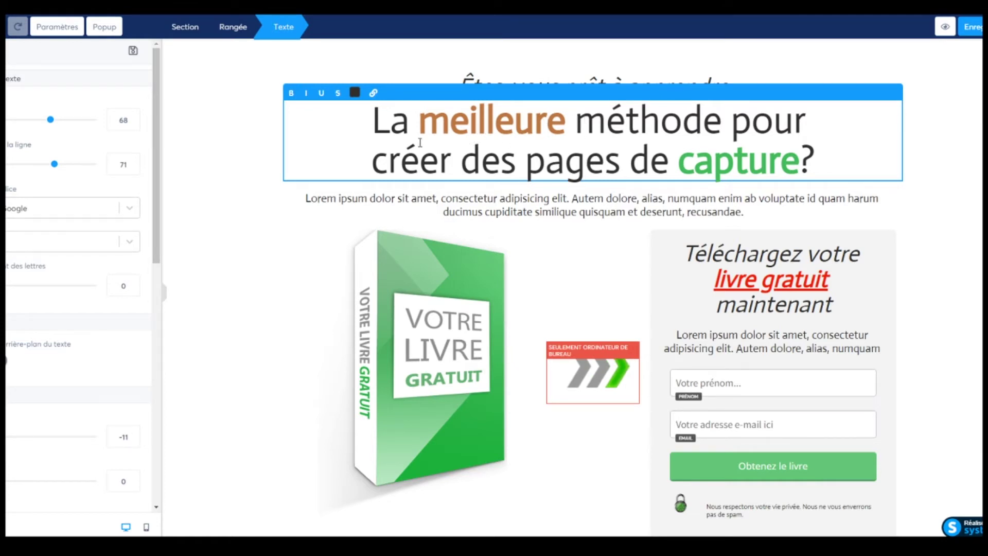
Try italics on "pages de capture" in the headline, remove them, and underline those words instead.
left_click_drag(800, 163, 517, 163)
left_click(306, 94)
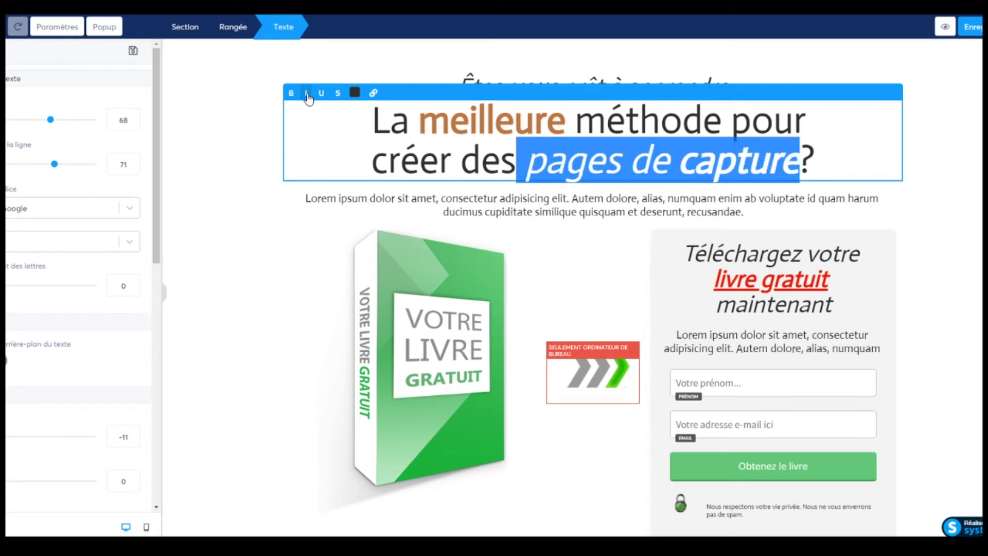
left_click(307, 94)
left_click(323, 97)
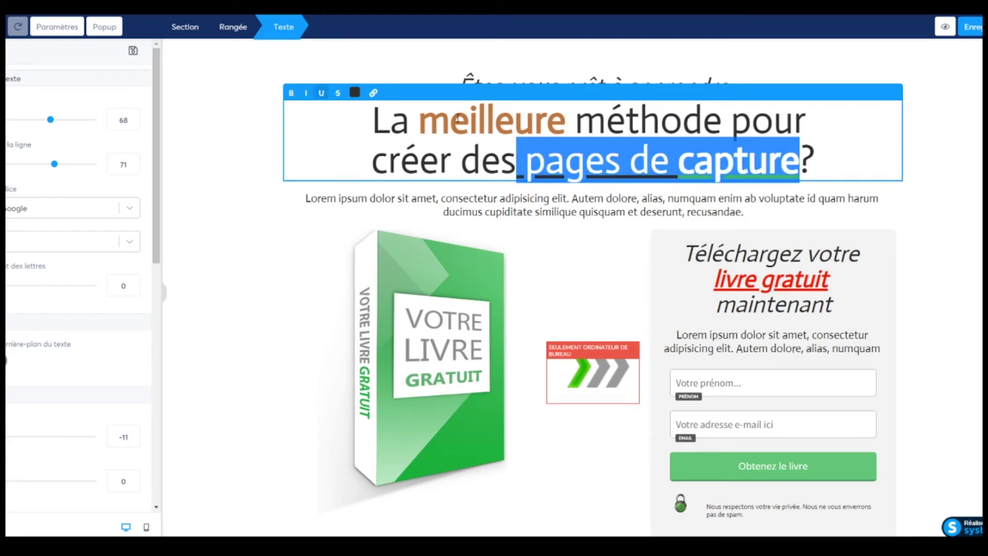
left_click(406, 120)
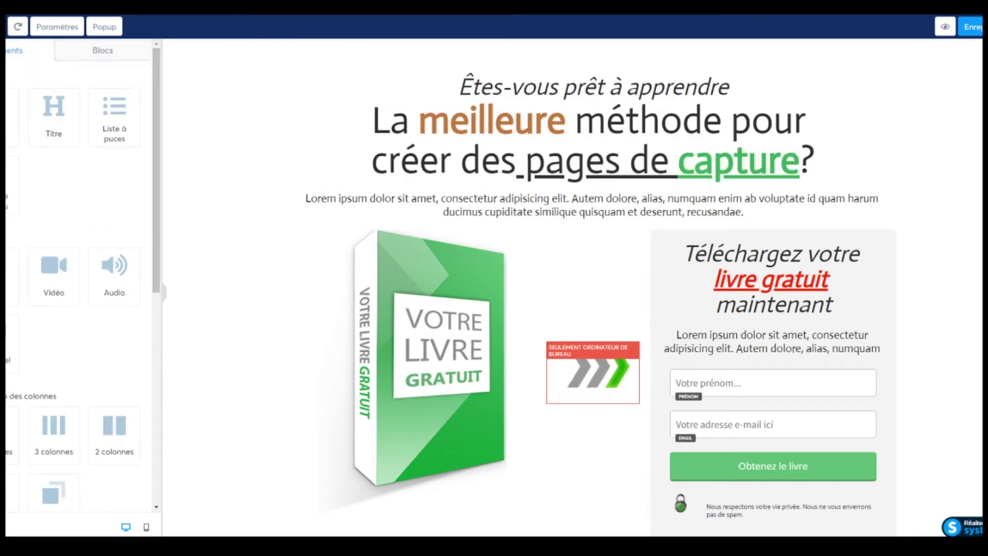
Examine the green book image's settings and its image upload window, and close the window without choosing a file.
left_click(683, 199)
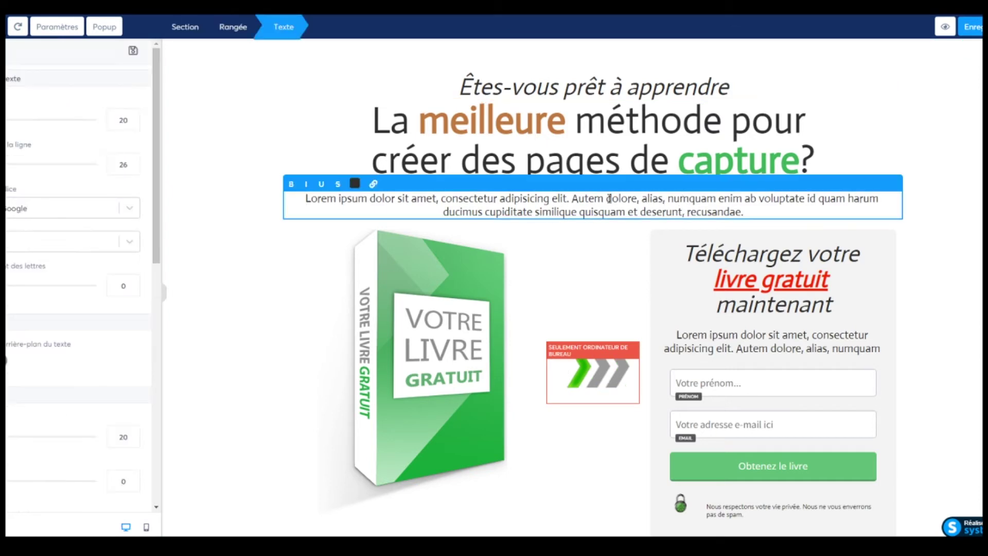
left_click(457, 288)
scroll(454, 311, "down", 3)
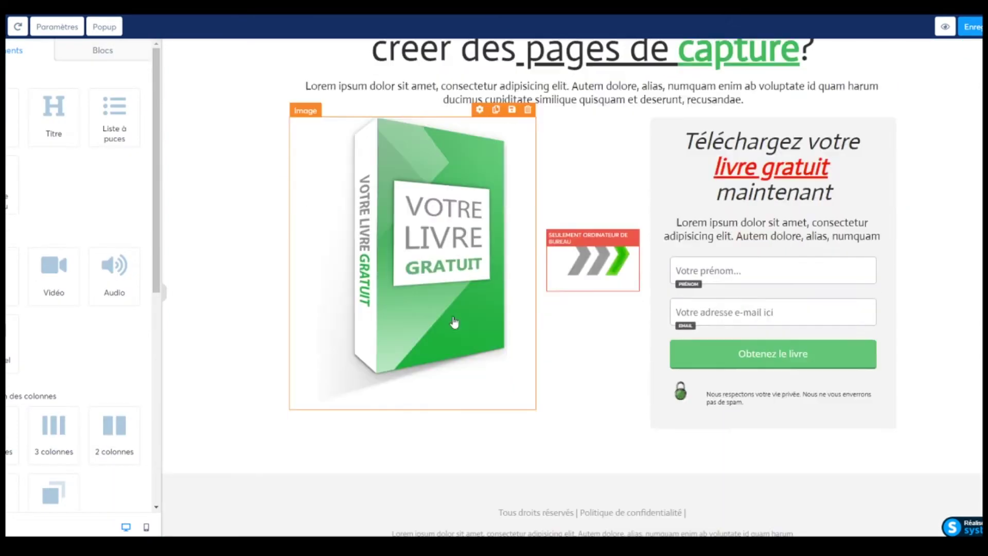
scroll(455, 319, "up", 2)
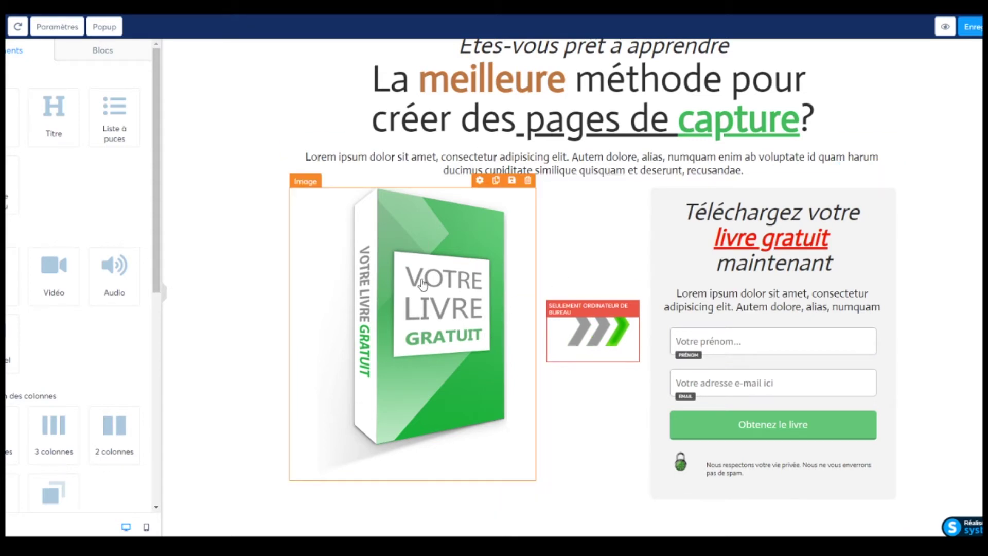
left_click(477, 200)
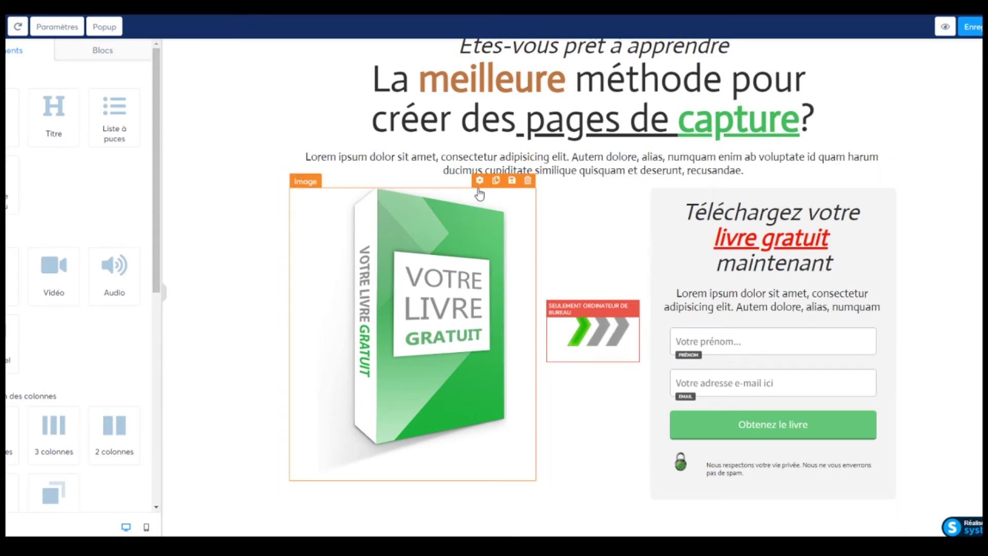
left_click(480, 194)
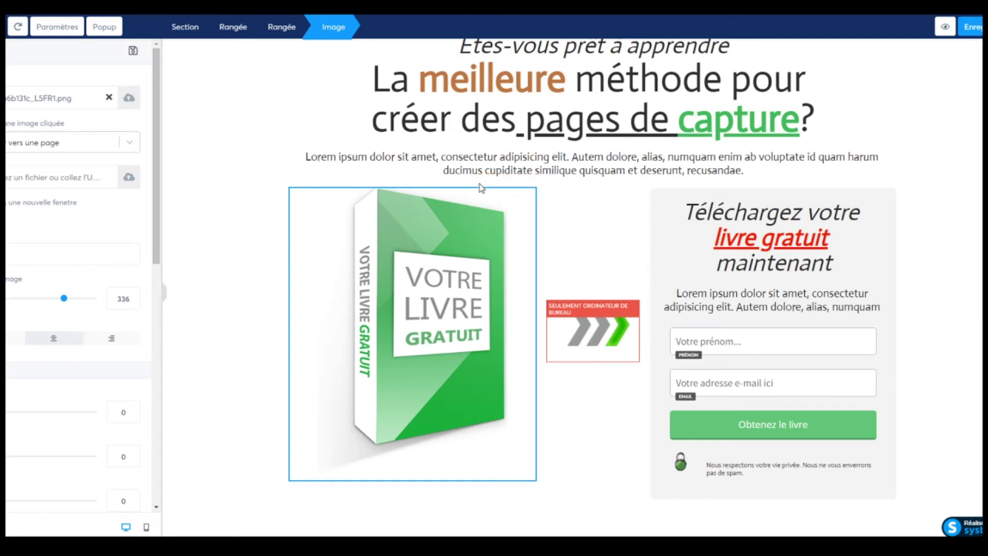
left_click(486, 247)
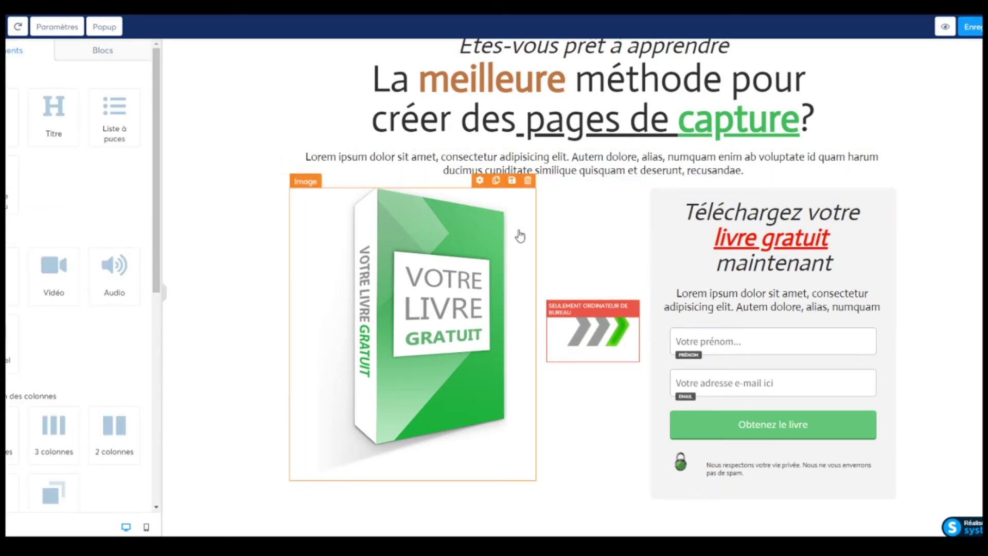
left_click(478, 181)
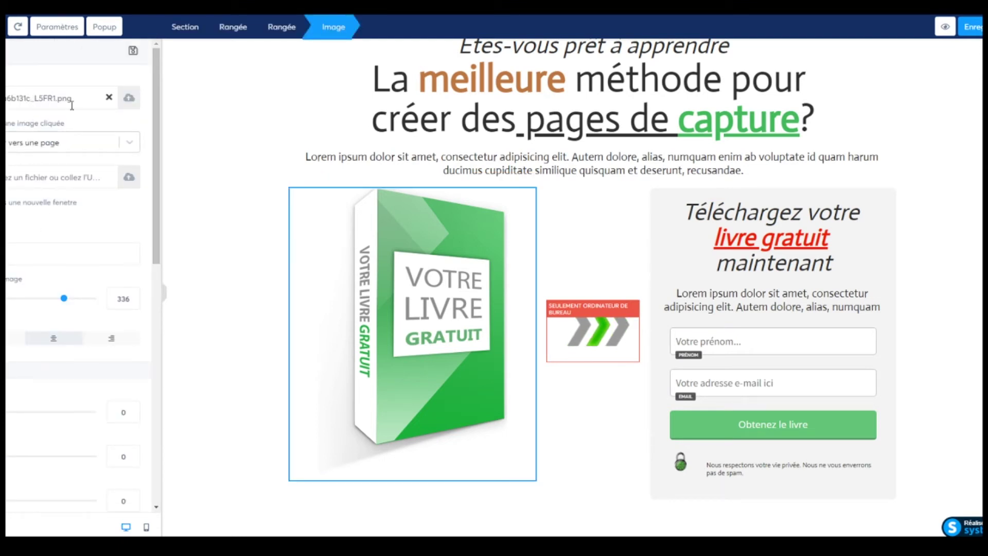
left_click(129, 107)
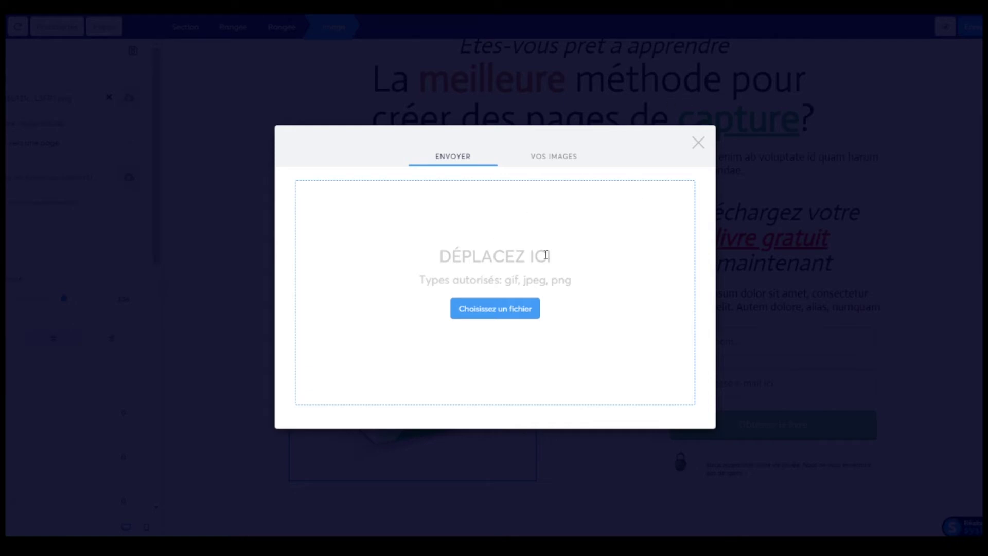
left_click(698, 143)
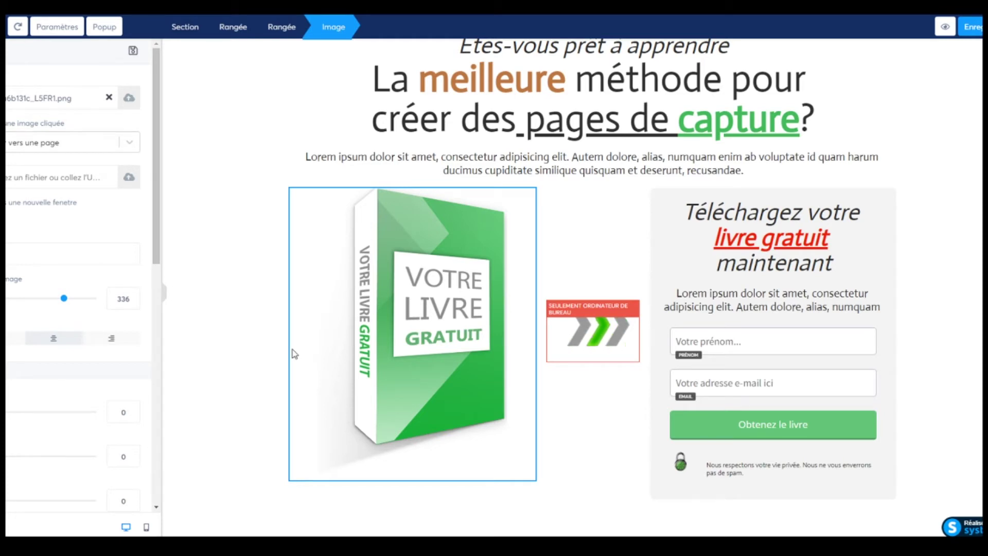
Change the placeholder text of the form's first-name field to "Votre nom de famille...".
left_click(823, 344)
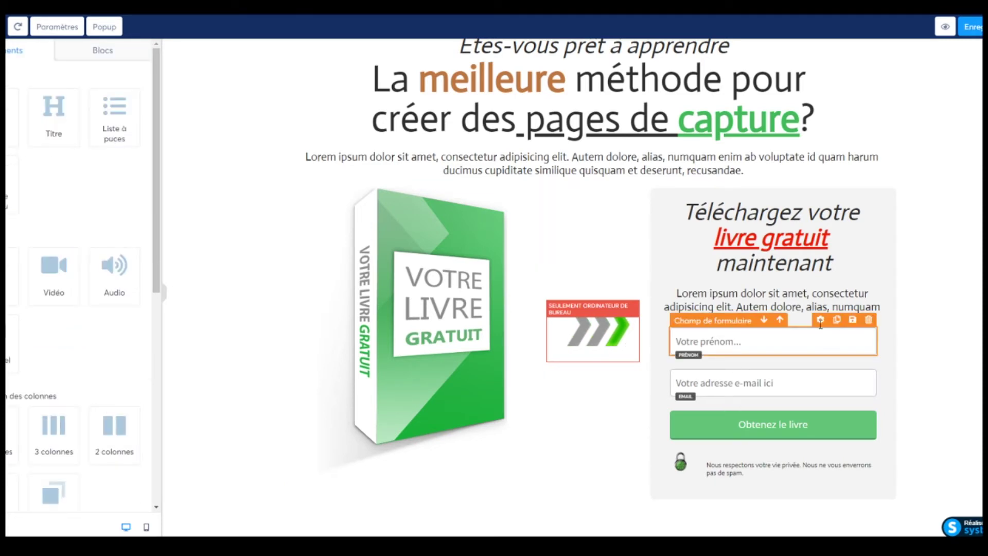
left_click(821, 320)
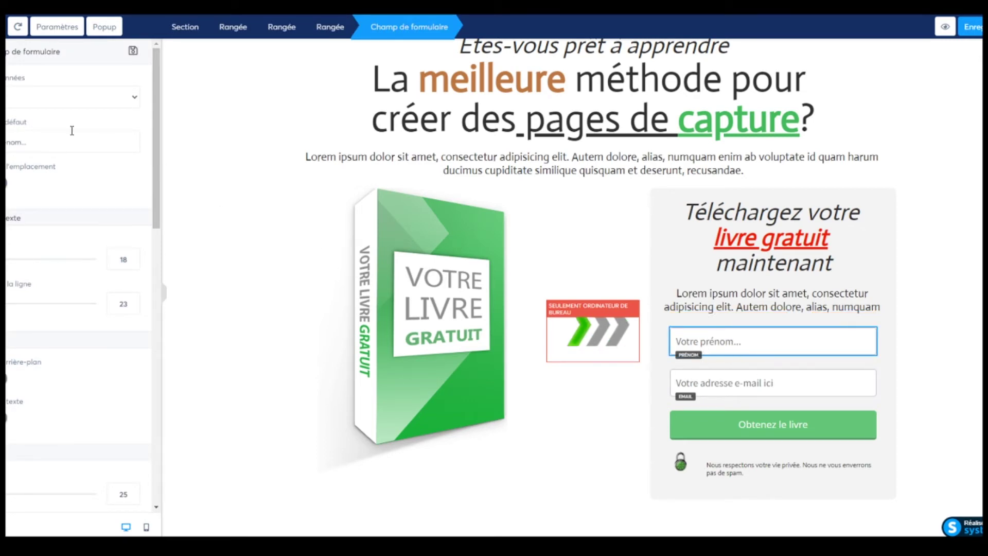
key("ctrl+a")
key("Right")
type("nom de famillz")
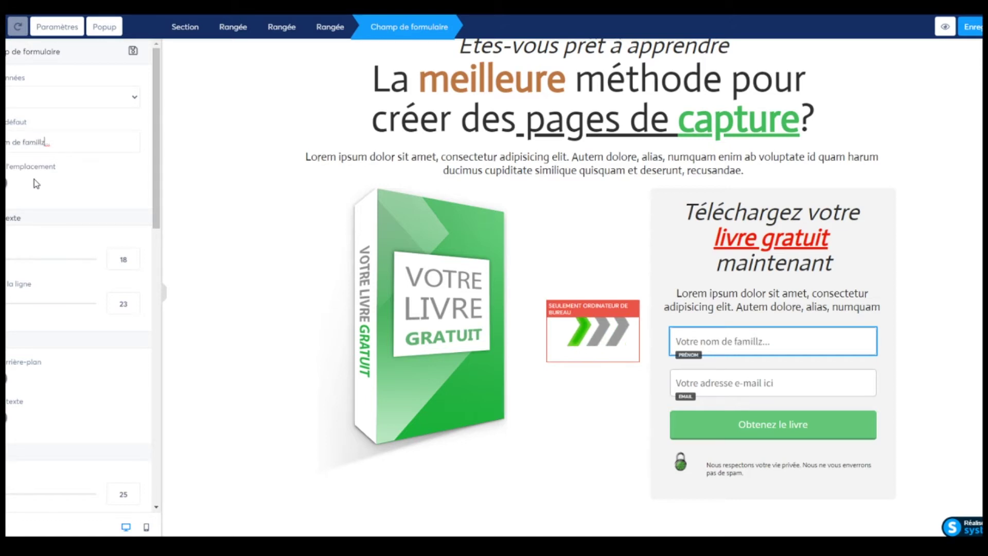
key("BackSpace")
type("e")
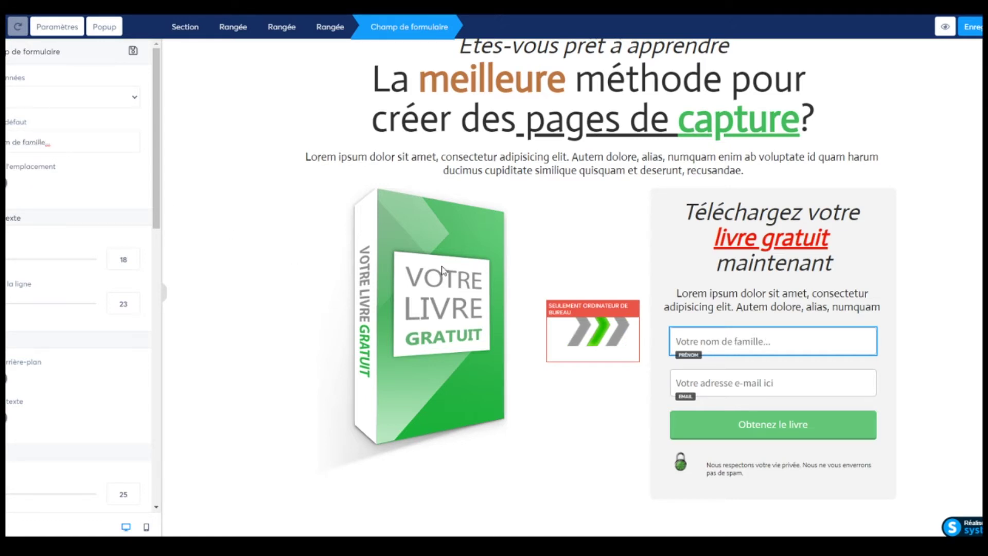
left_click(767, 346)
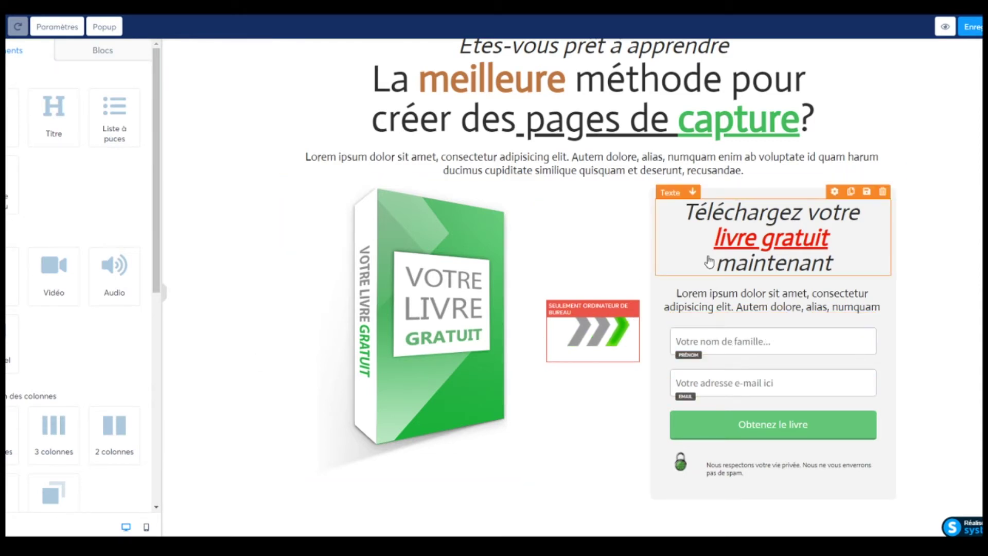
Examine the settings of the "Obtenez le livre" button and of the paragraph text above the form fields.
left_click(807, 427)
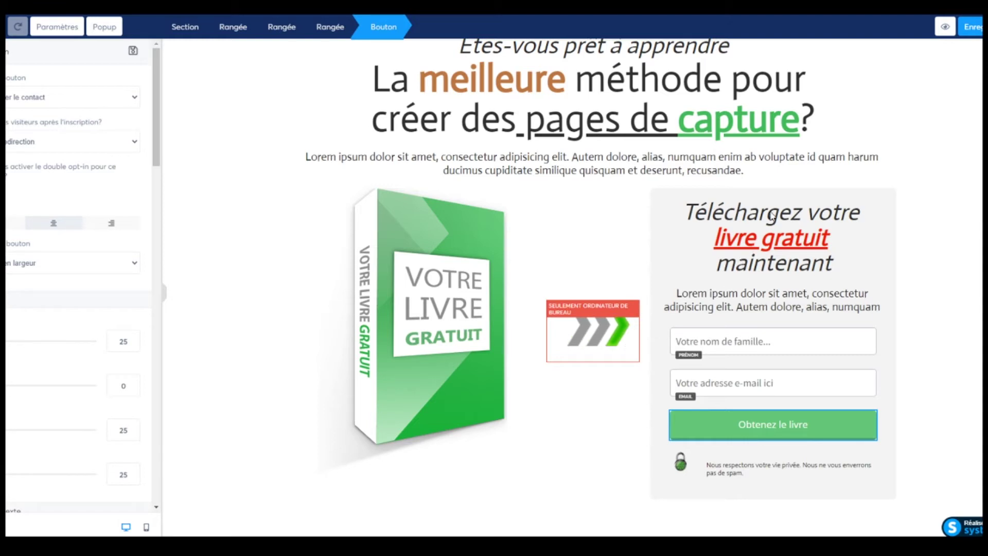
left_click(756, 220)
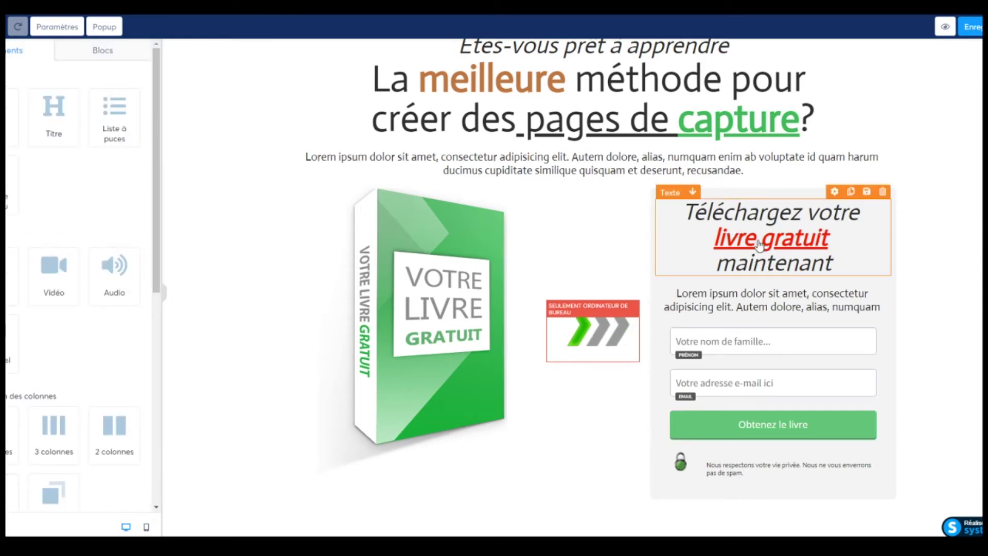
left_click(706, 298)
key("ctrl+a")
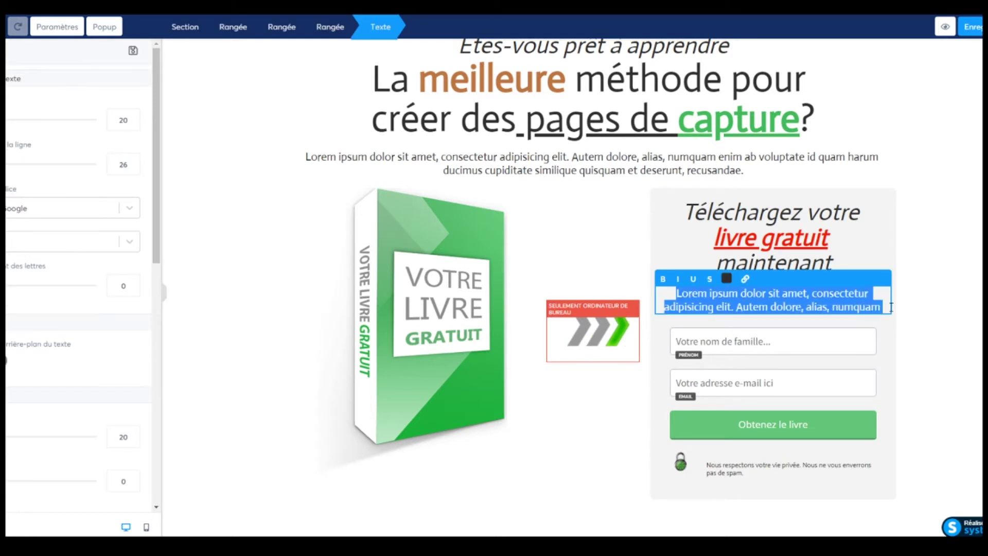
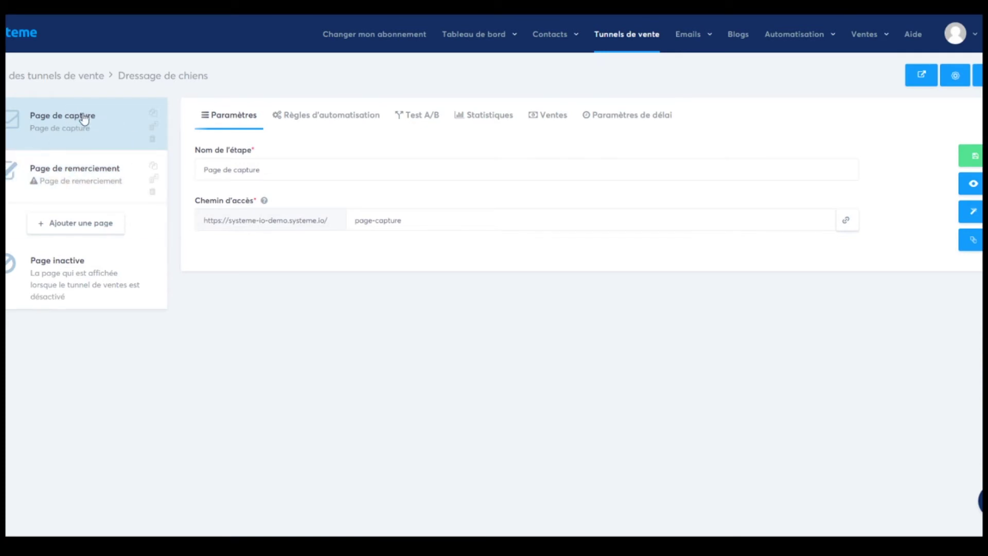
Open the funnel's Page de remerciement step and preview the blue "MERCI !" template.
left_click(92, 174)
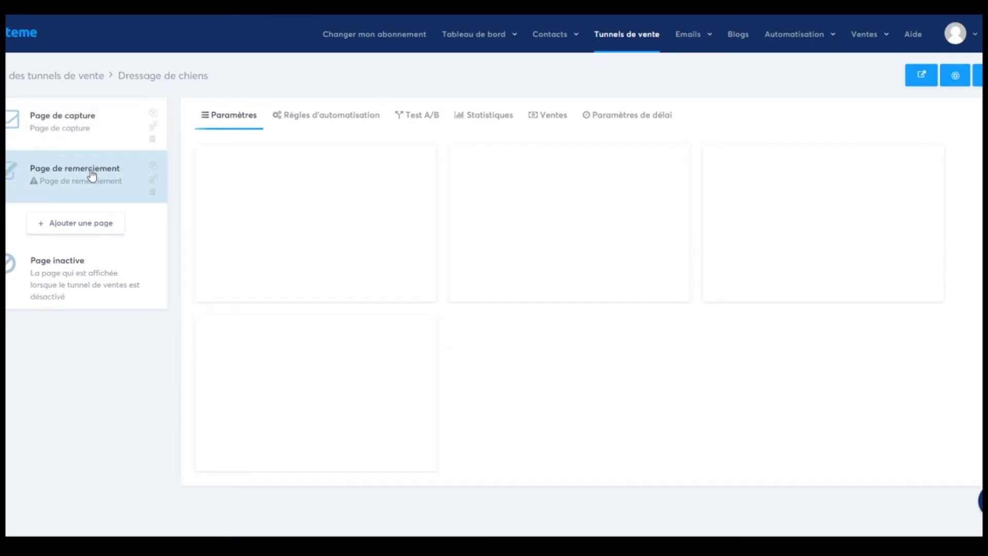
mouse_move(425, 235)
mouse_move(828, 216)
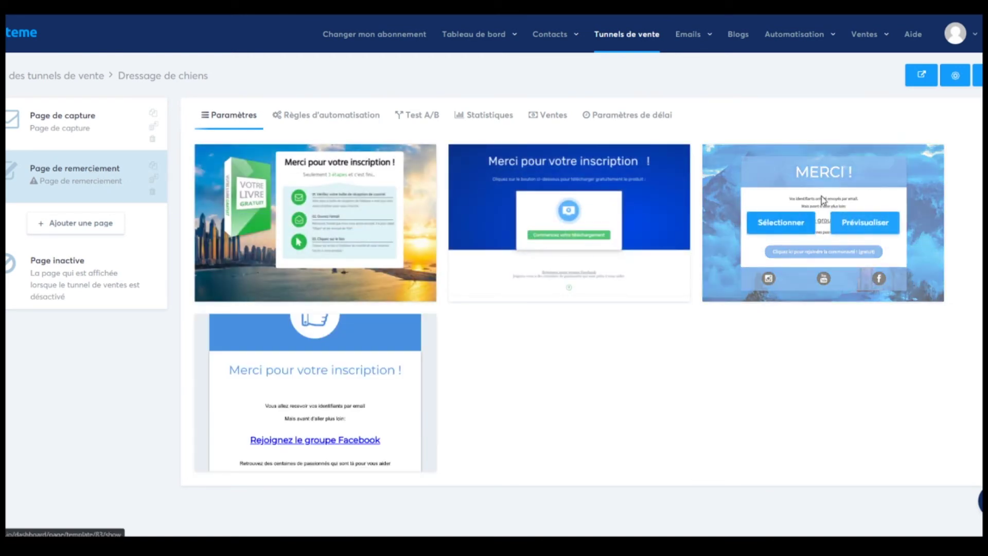
left_click(835, 223)
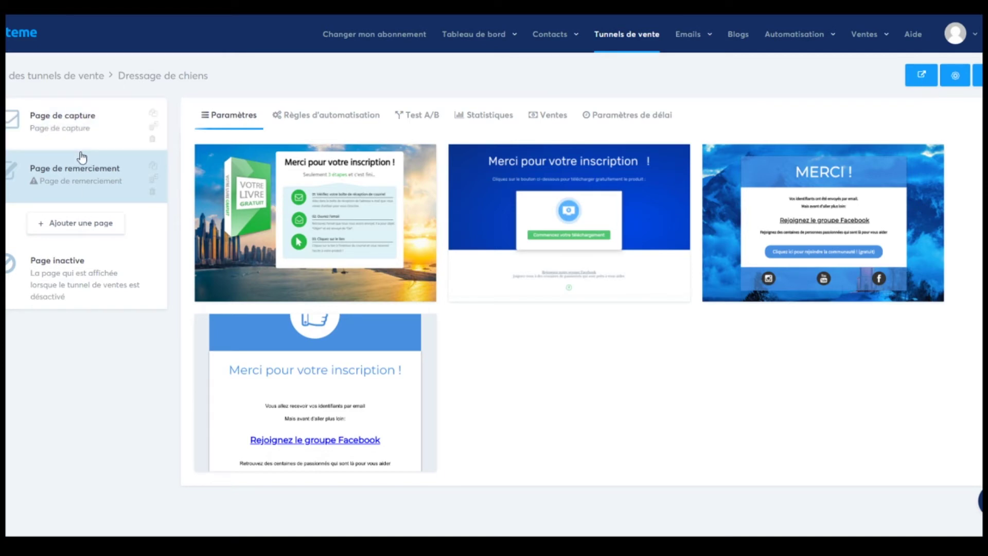
Add a new page named "XXX" of type Page de vente to the Dressage de chiens funnel.
left_click(82, 223)
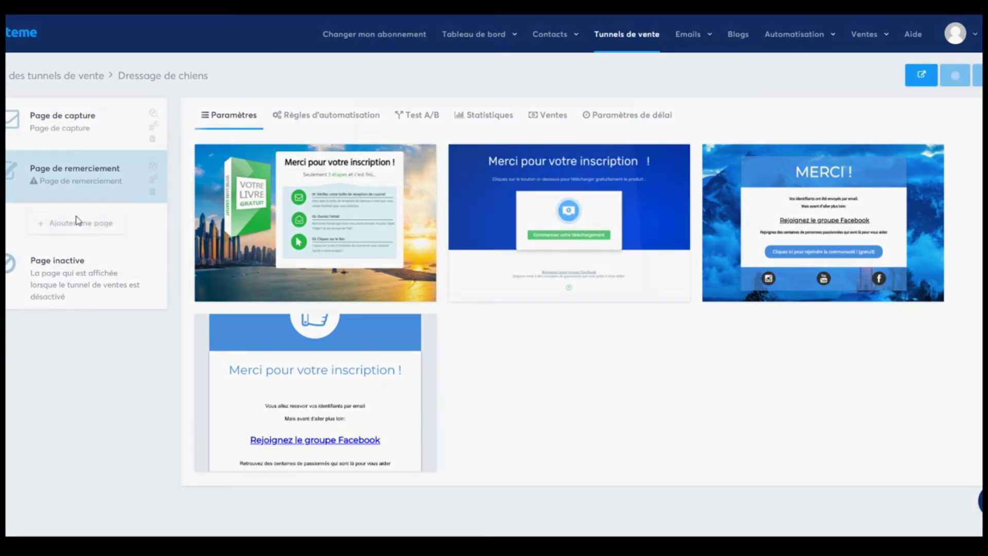
left_click(504, 237)
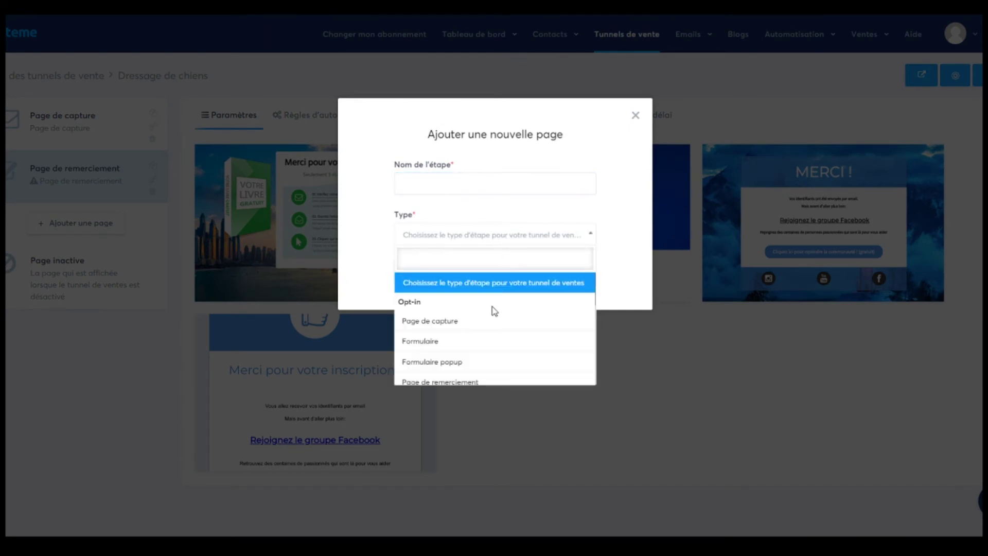
scroll(489, 320, "down", 4)
scroll(484, 329, "up", 5)
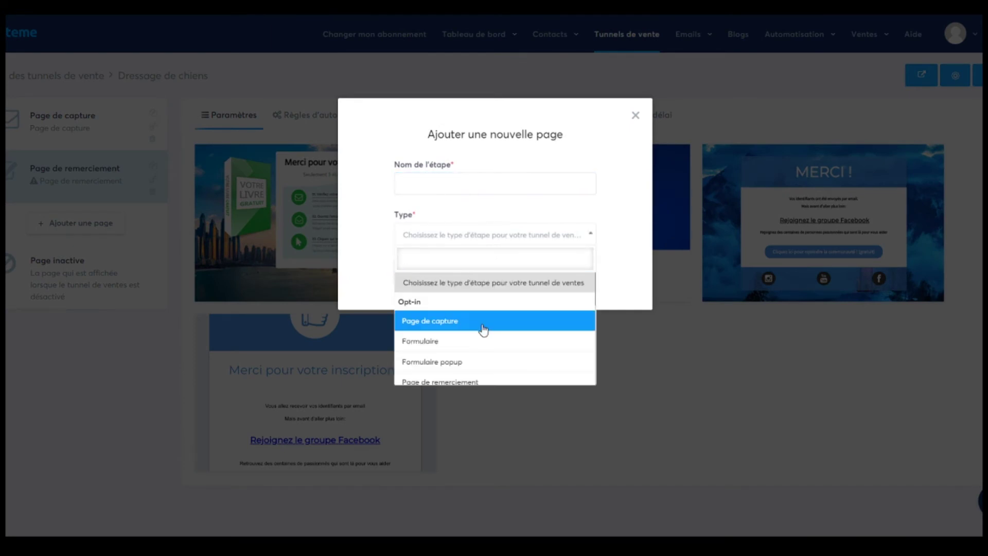
scroll(476, 335, "down", 1)
scroll(471, 329, "down", 1)
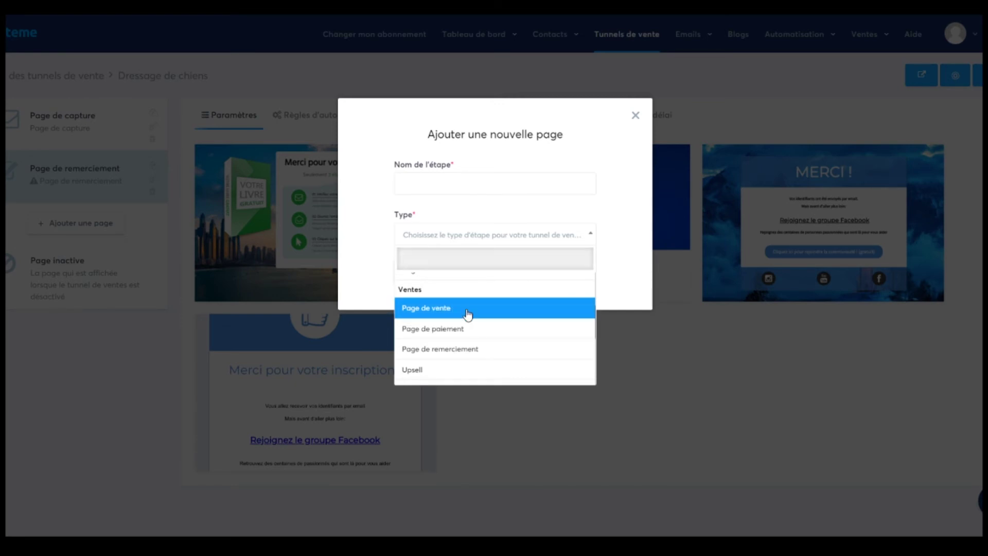
left_click(468, 313)
left_click(449, 189)
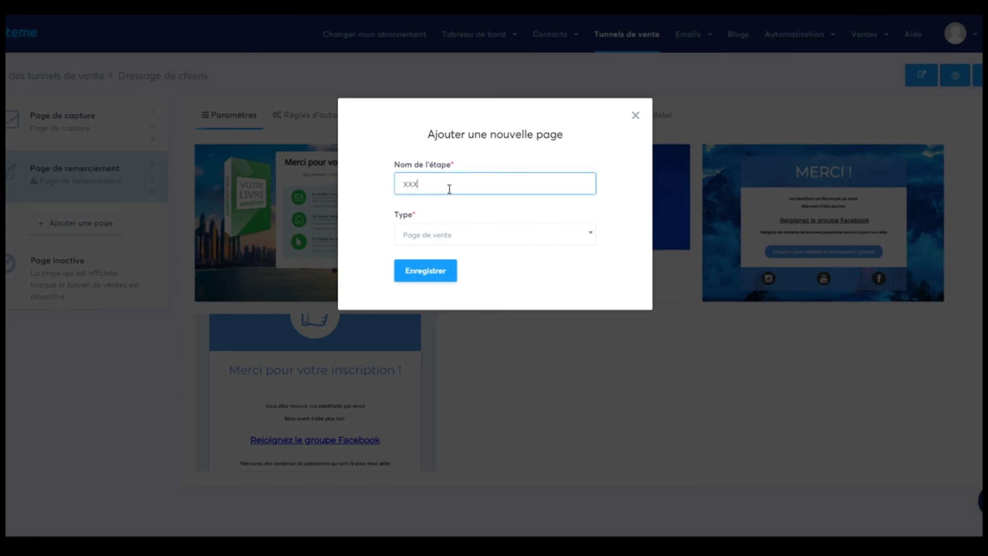
left_click(431, 271)
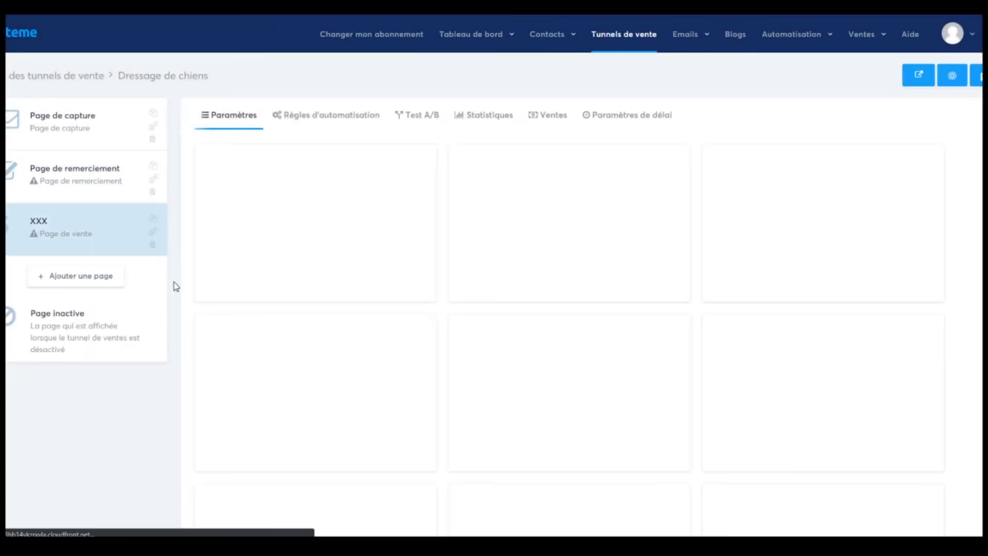
Browse the sales page templates, preview the blue "QUE POUVONS-NOUS FAIRE POUR VOUS ?" template down to its end, and close the preview.
scroll(378, 306, "down", 2)
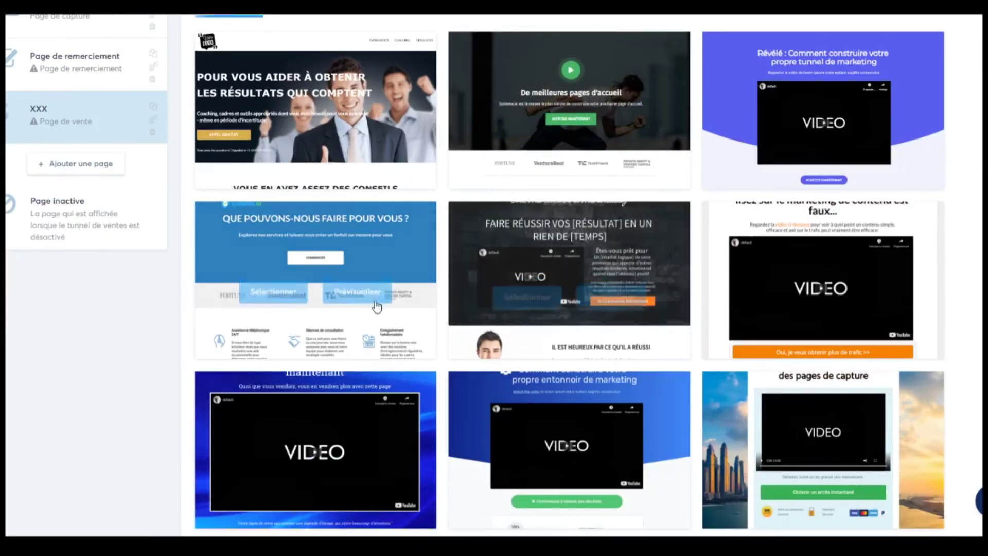
scroll(376, 304, "down", 6)
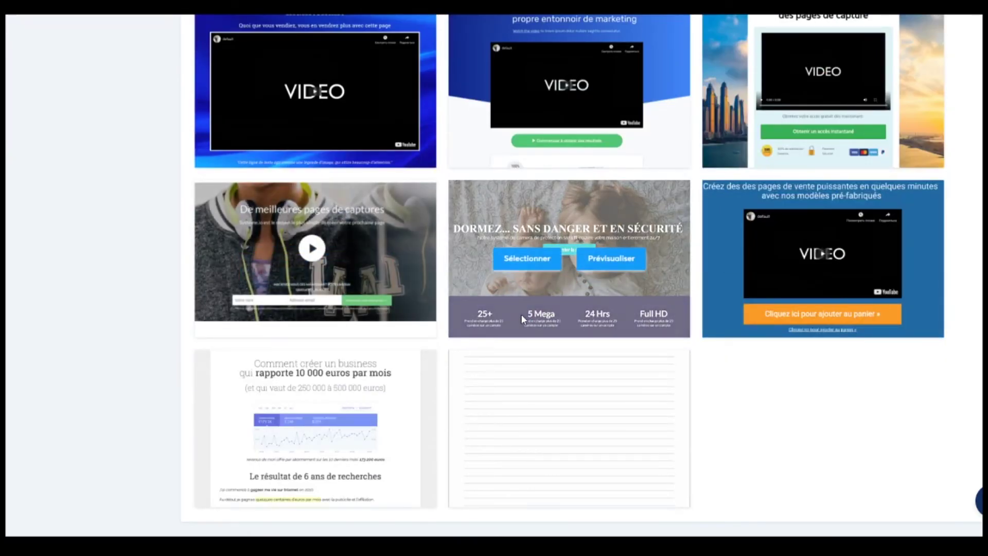
scroll(521, 314, "up", 9)
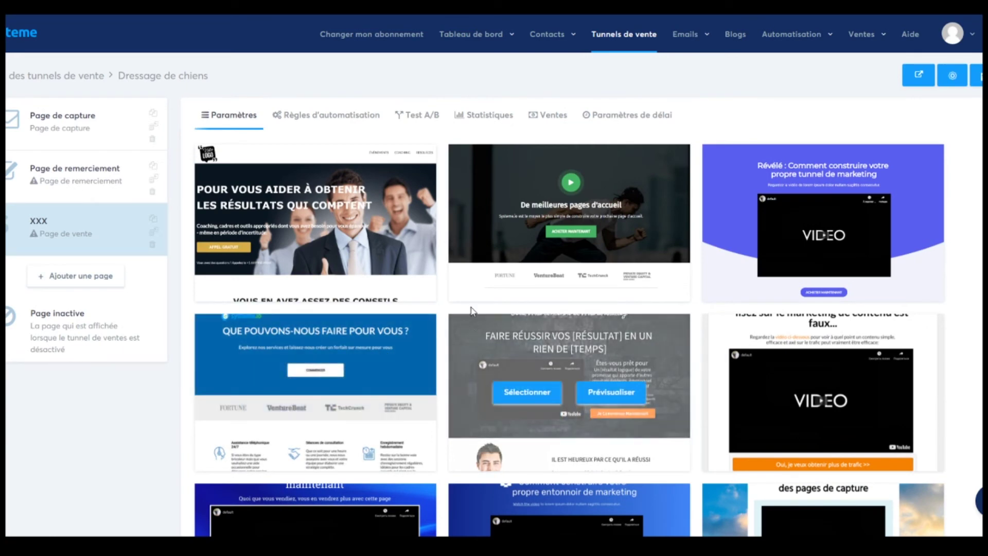
left_click(358, 392)
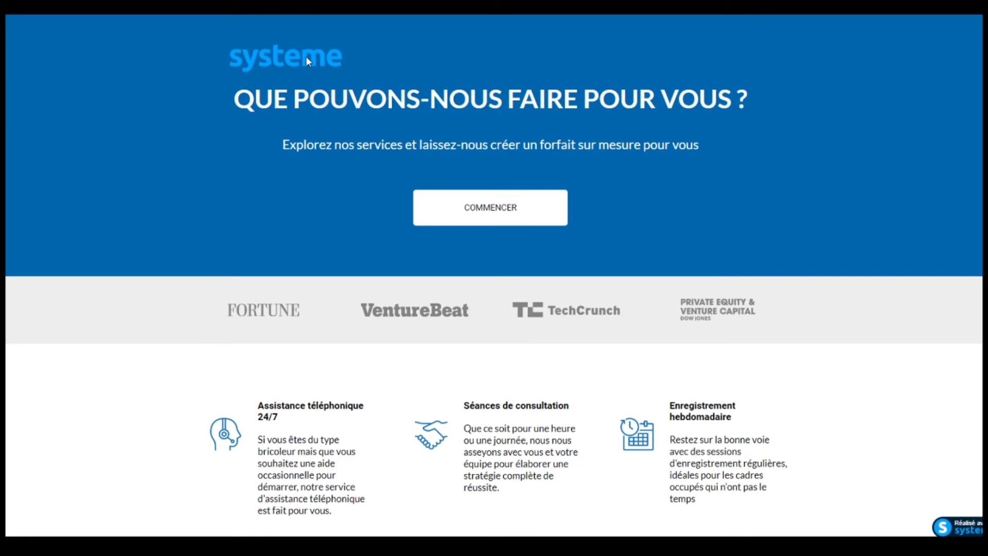
left_click_drag(385, 145, 631, 157)
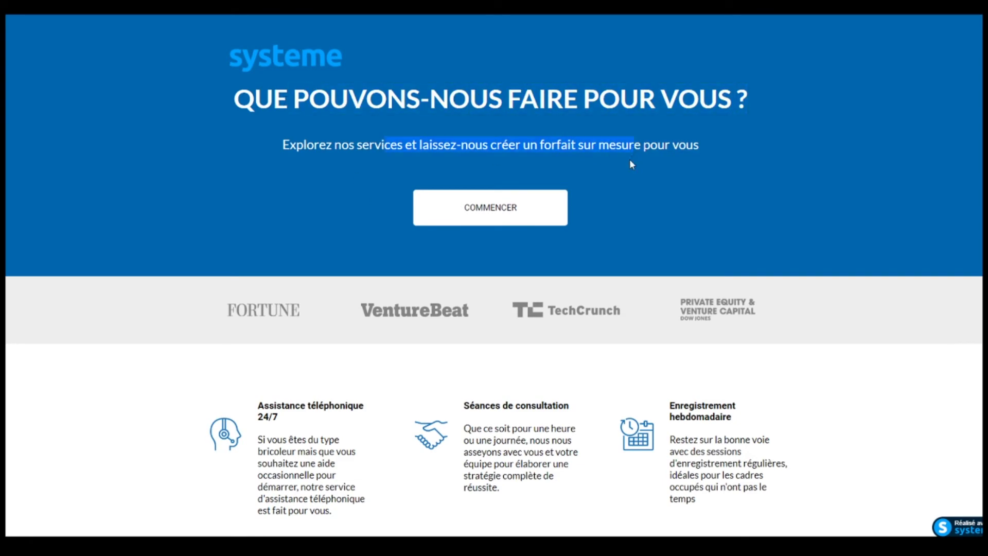
scroll(385, 205, "down", 2)
scroll(307, 216, "down", 3)
left_click_drag(267, 157, 564, 221)
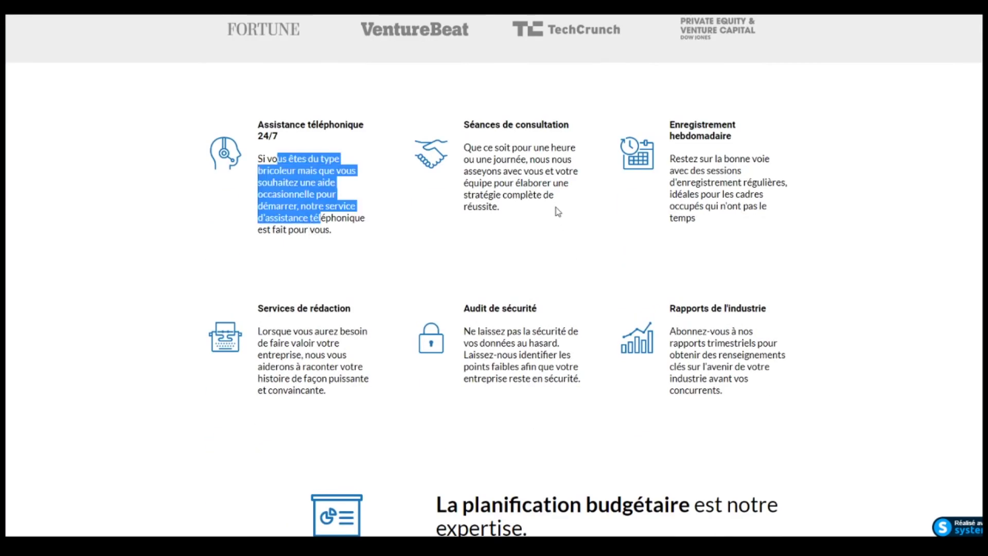
scroll(555, 189, "down", 4)
scroll(515, 246, "down", 15)
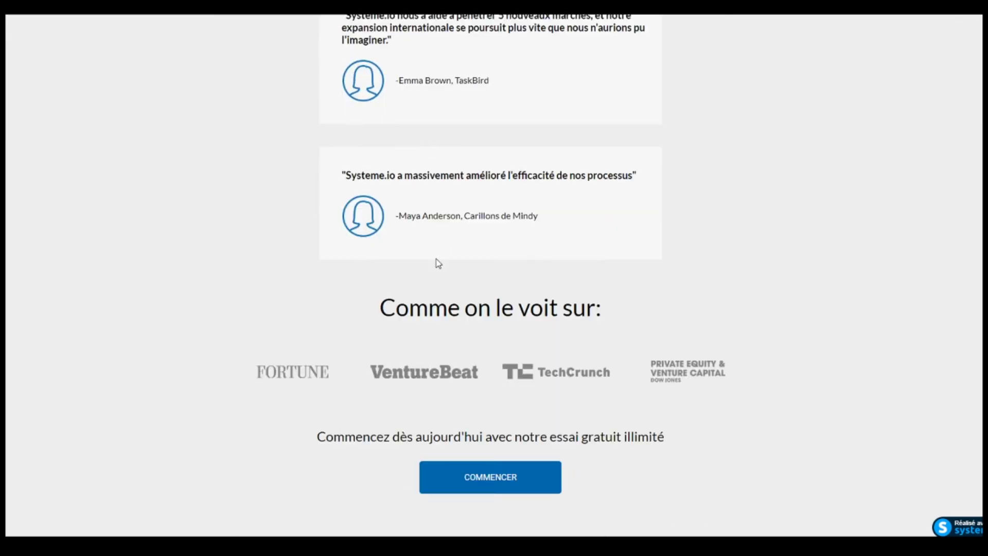
scroll(437, 260, "up", 20)
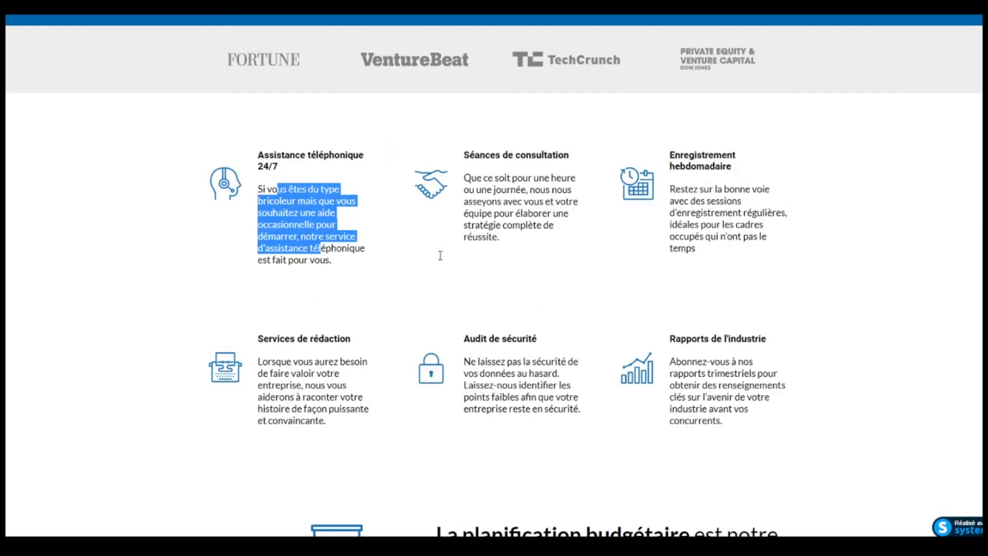
key("ctrl+w")
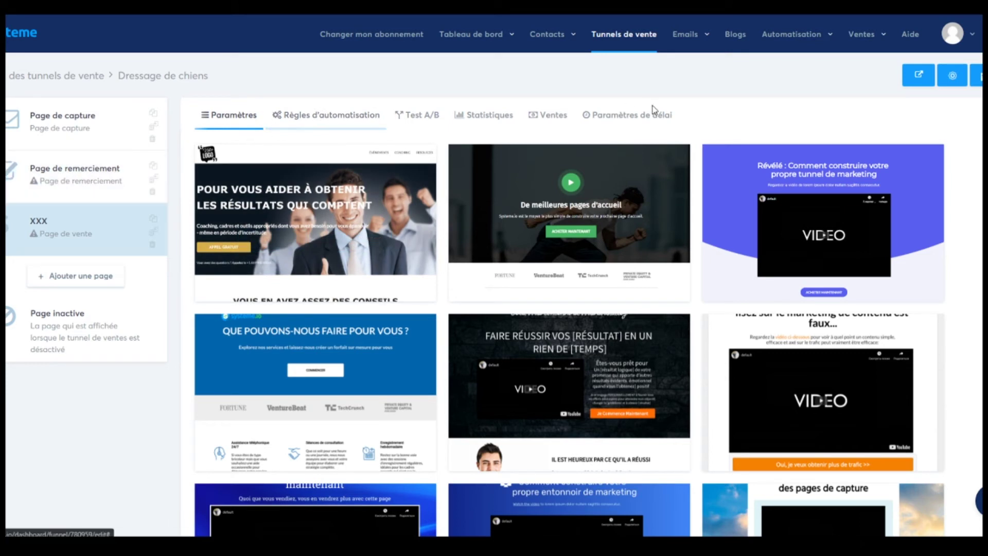
Check the automation rules area of the XXX page and select a sales page template for that step.
left_click(345, 118)
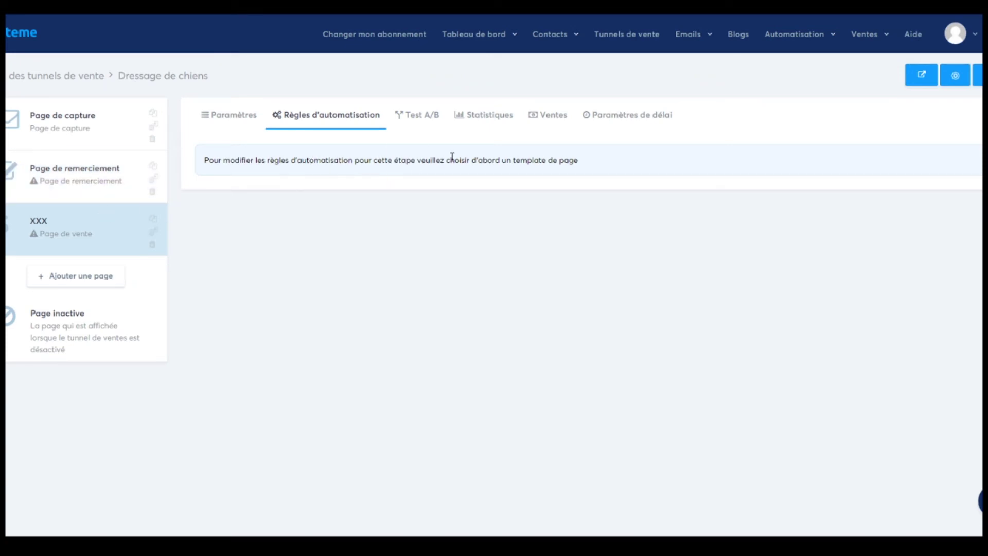
left_click_drag(451, 160, 546, 160)
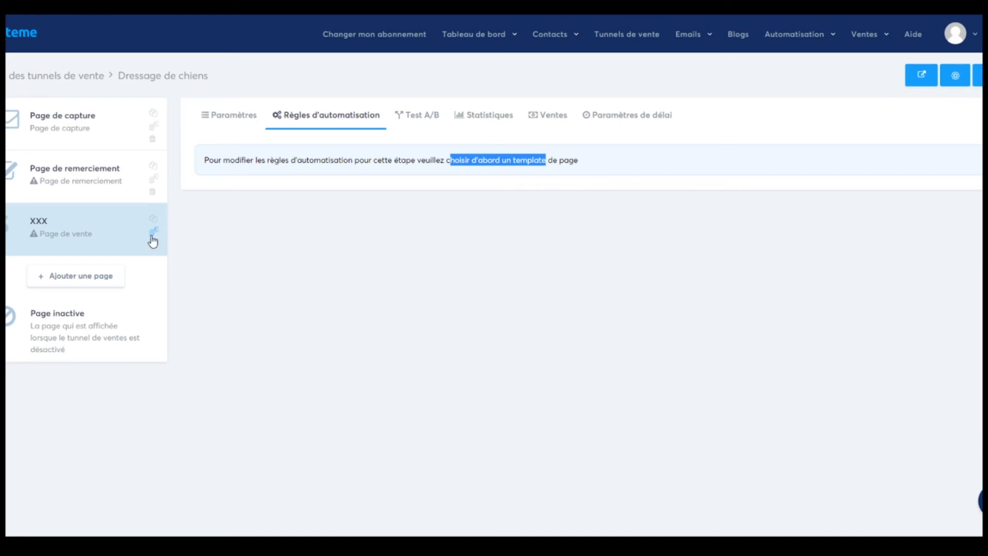
left_click(81, 239)
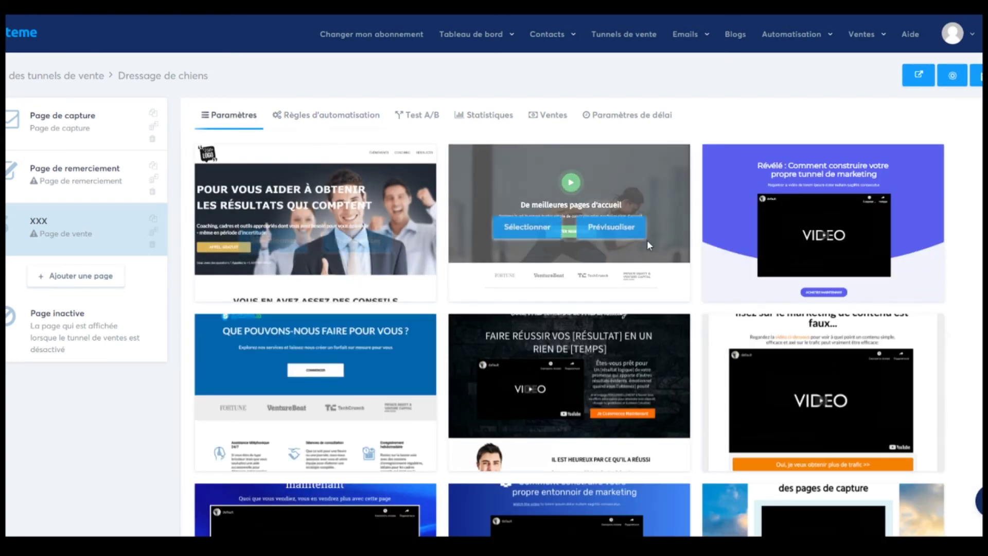
left_click(337, 114)
left_click(231, 119)
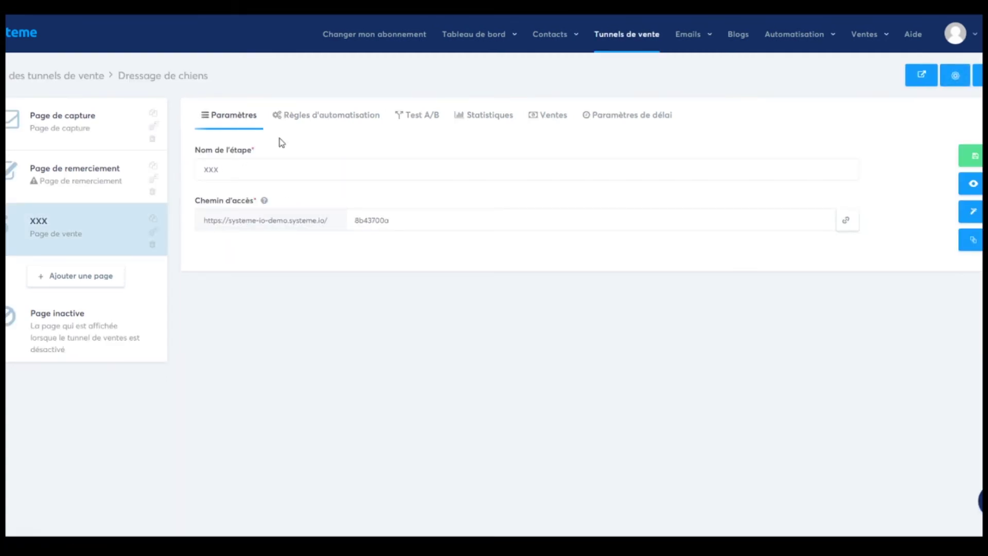
Start an automation rule on the XXX page for sign-ups through its form, with the action "Ajouter un tag".
left_click(327, 116)
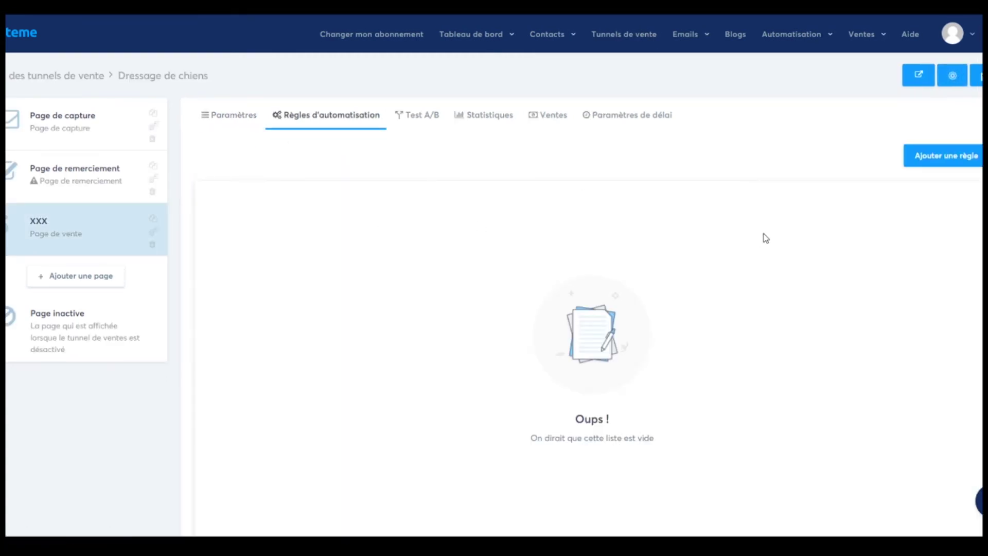
left_click(961, 168)
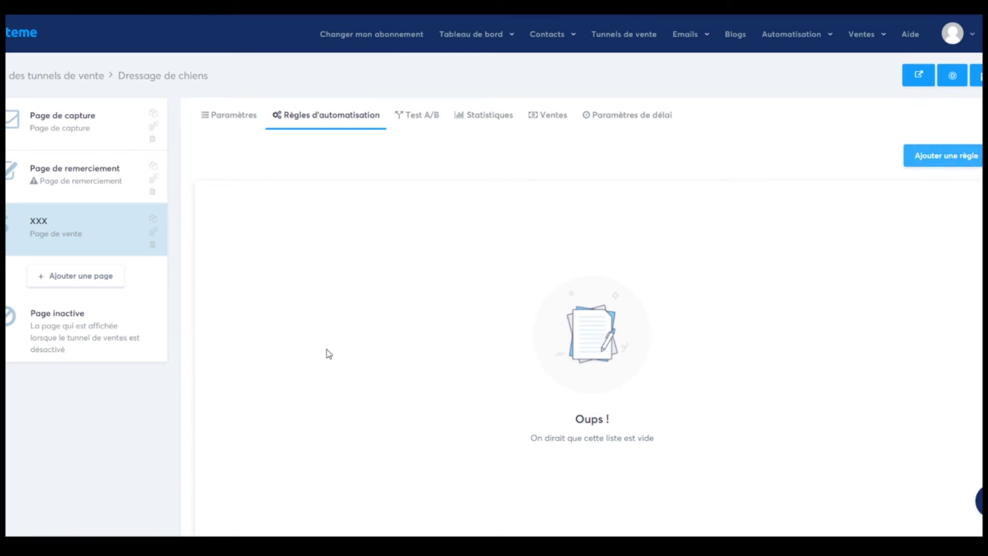
left_click(962, 165)
left_click(487, 277)
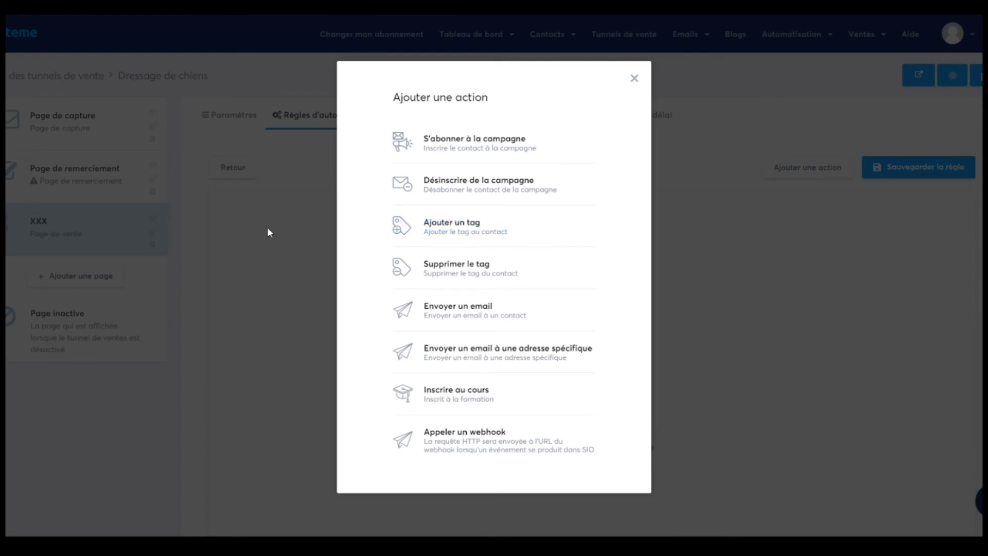
left_click(468, 226)
Examine the tags offered for the rule's "Ajouter un tag" action without choosing one.
left_click(601, 235)
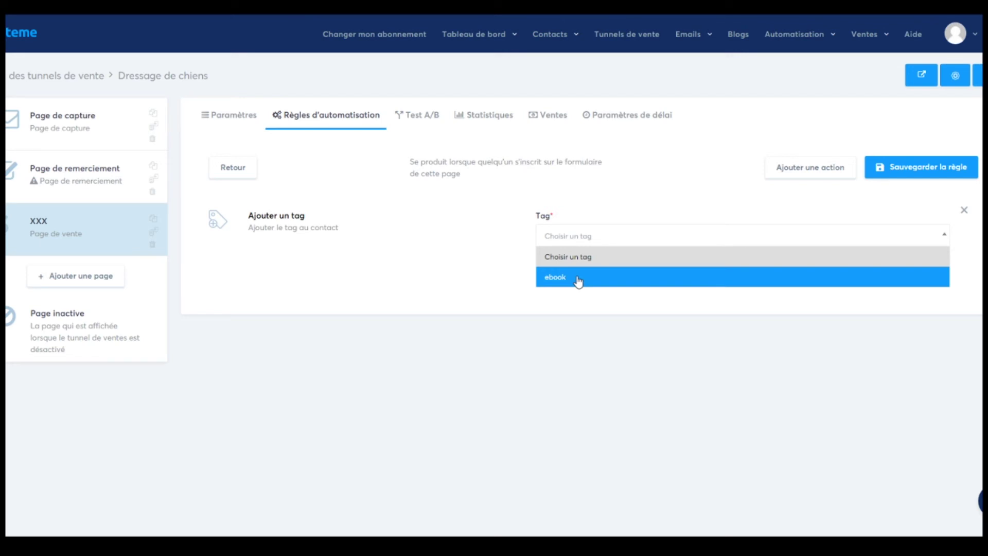
left_click(432, 242)
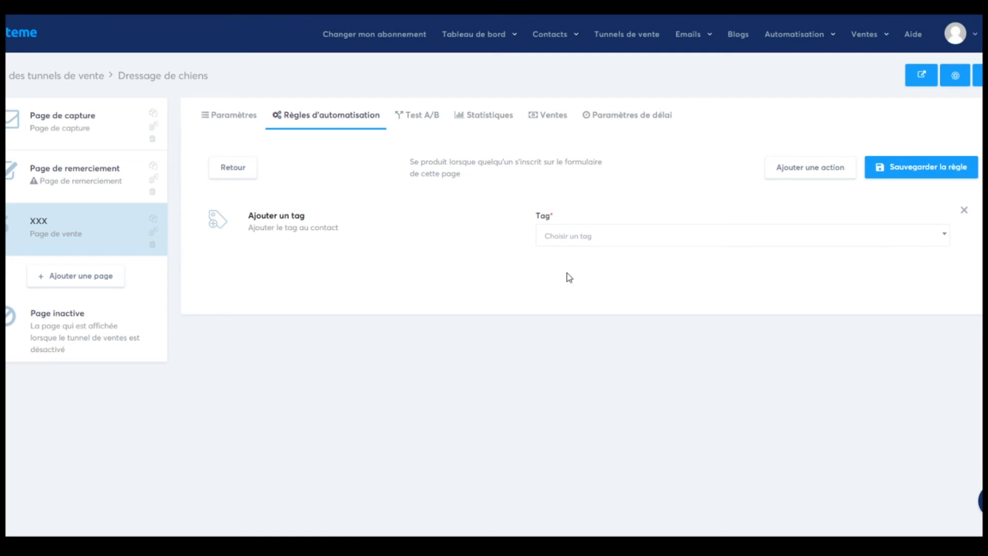
left_click(582, 238)
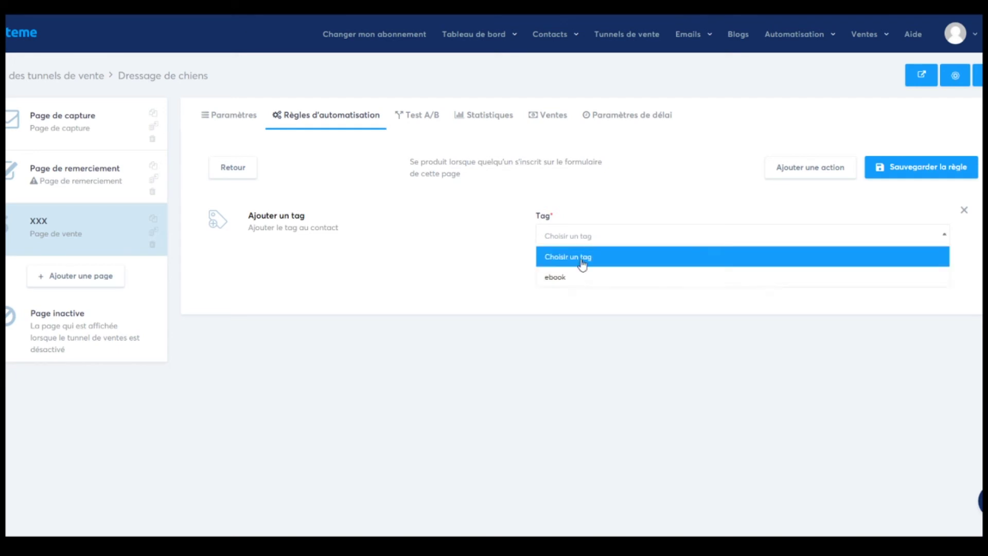
left_click(566, 302)
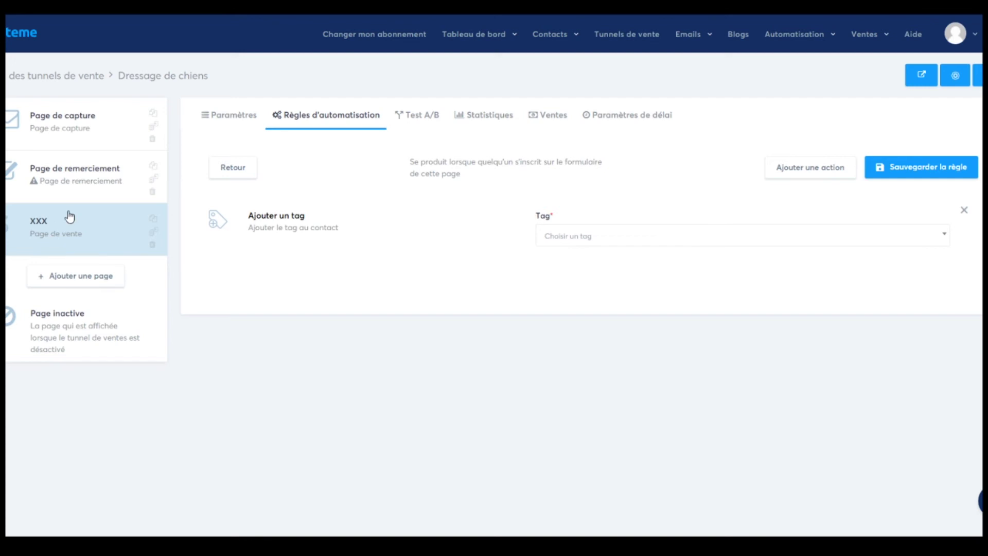
left_click(555, 240)
left_click(550, 316)
left_click(640, 234)
left_click(513, 229)
Review the XXX page's A/B test, statistics, sales and delay settings, and return to its general parameters.
left_click(438, 122)
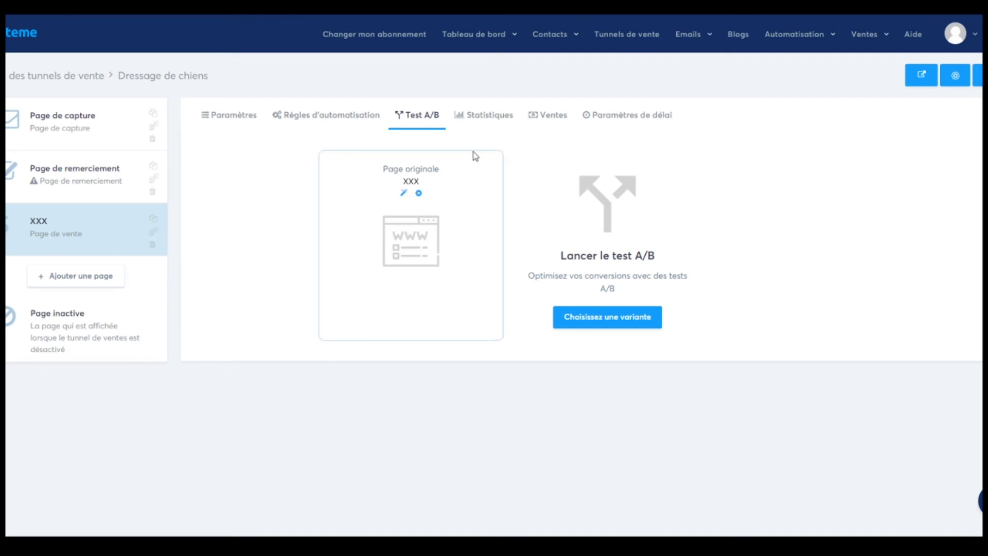
left_click(492, 116)
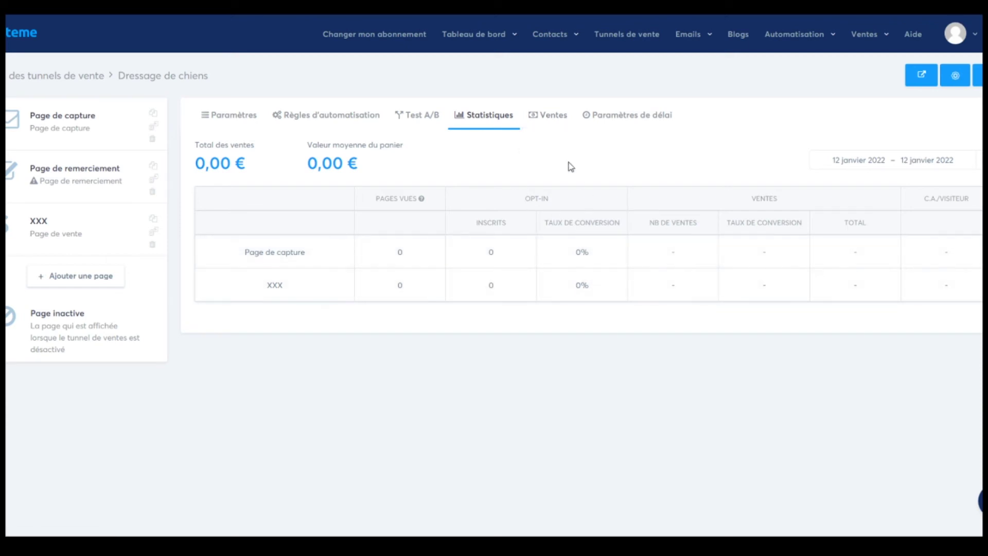
left_click(543, 122)
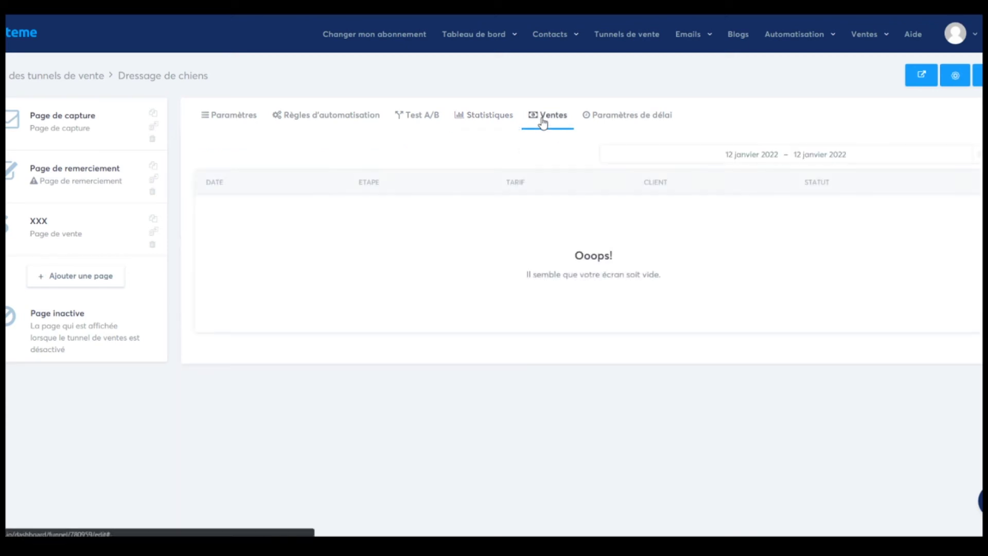
left_click(628, 115)
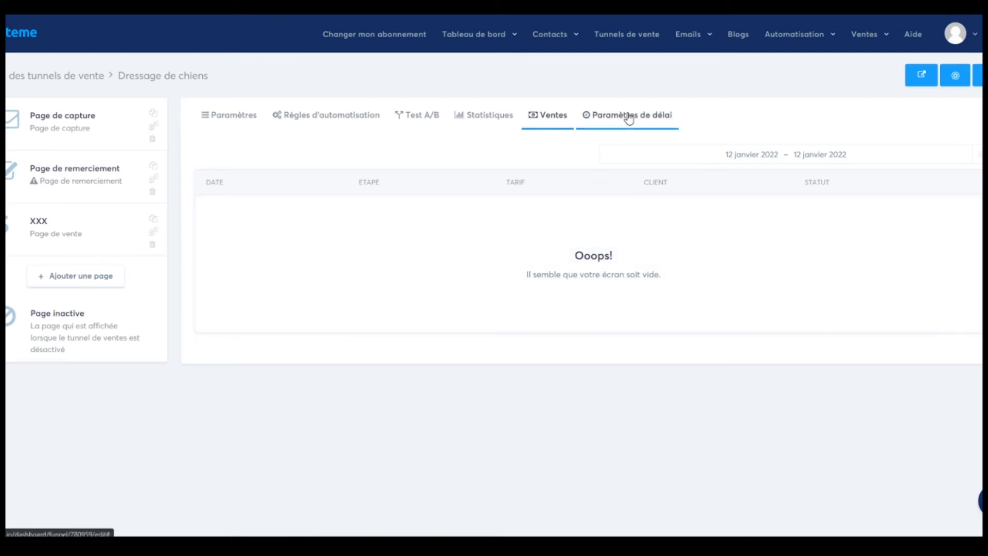
left_click(215, 127)
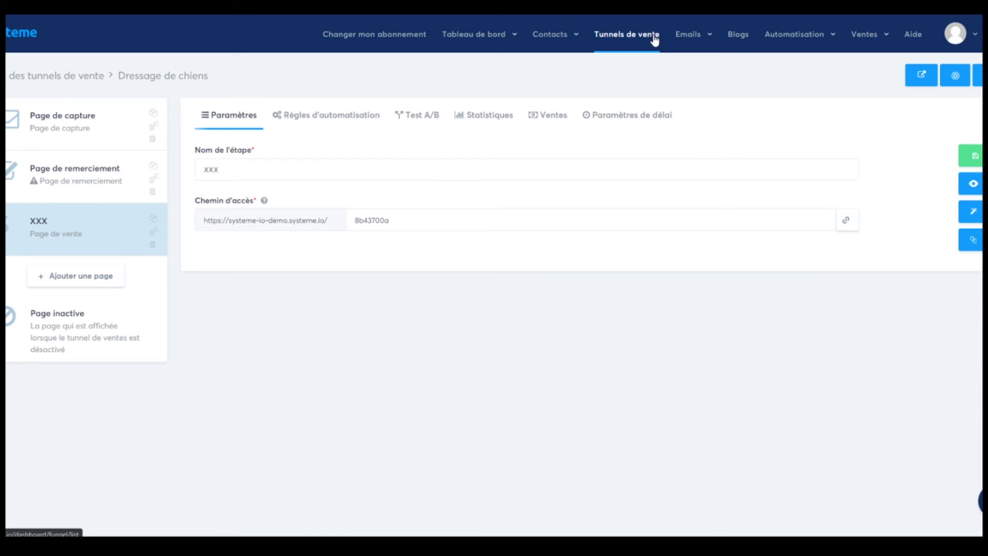
Examine the subject, sender, editor and template options of the new newsletter form, and leave it without creating a newsletter.
mouse_move(684, 44)
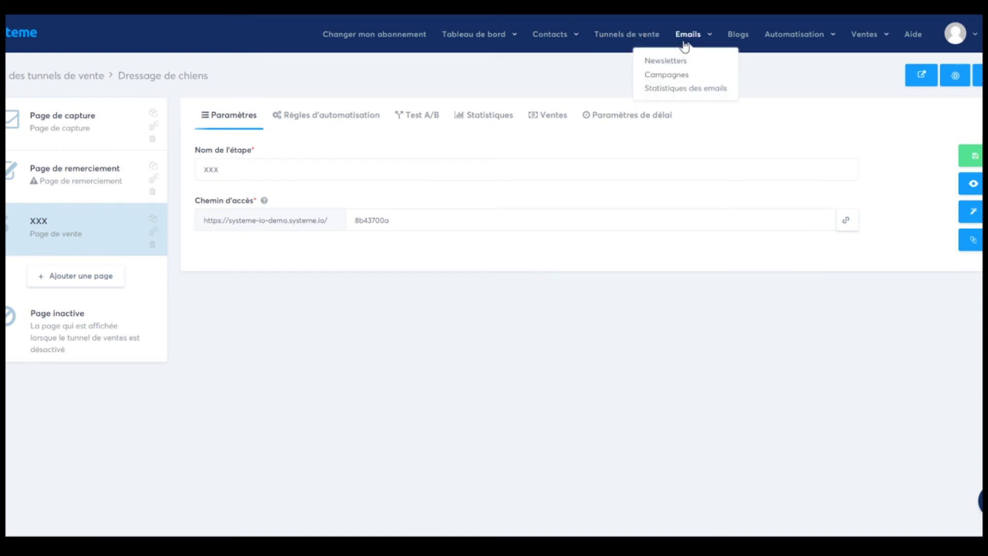
left_click(680, 60)
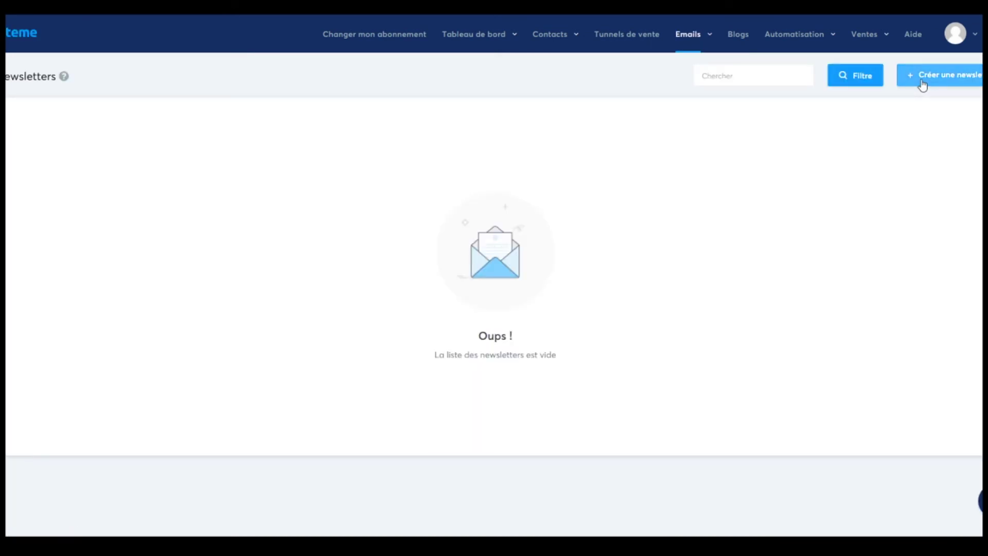
left_click(921, 86)
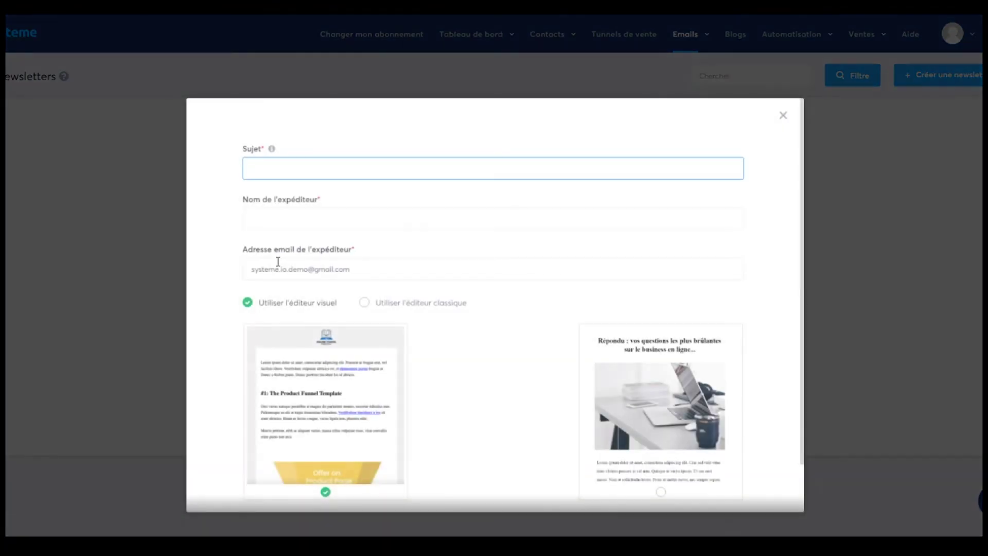
left_click(303, 169)
left_click(529, 213)
left_click(536, 201)
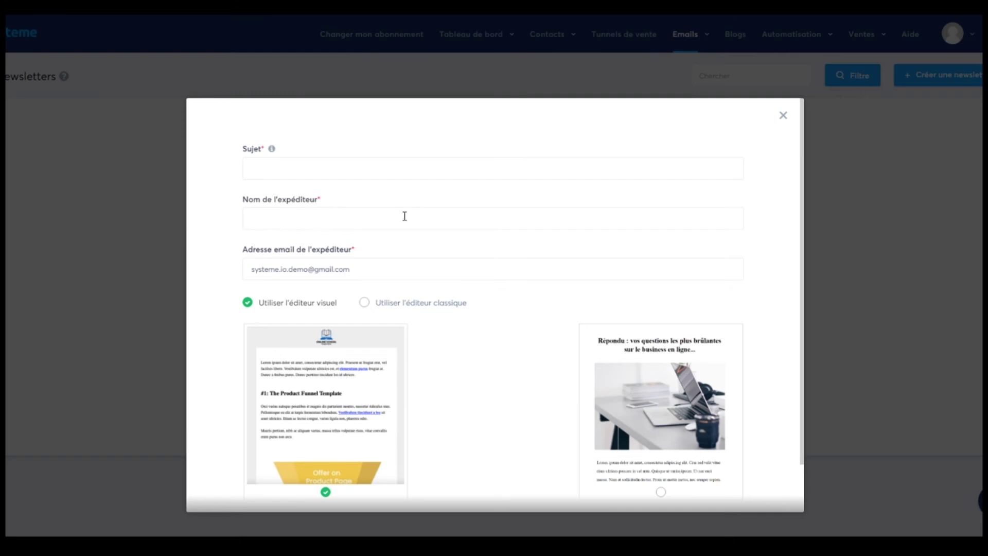
scroll(363, 371, "down", 1)
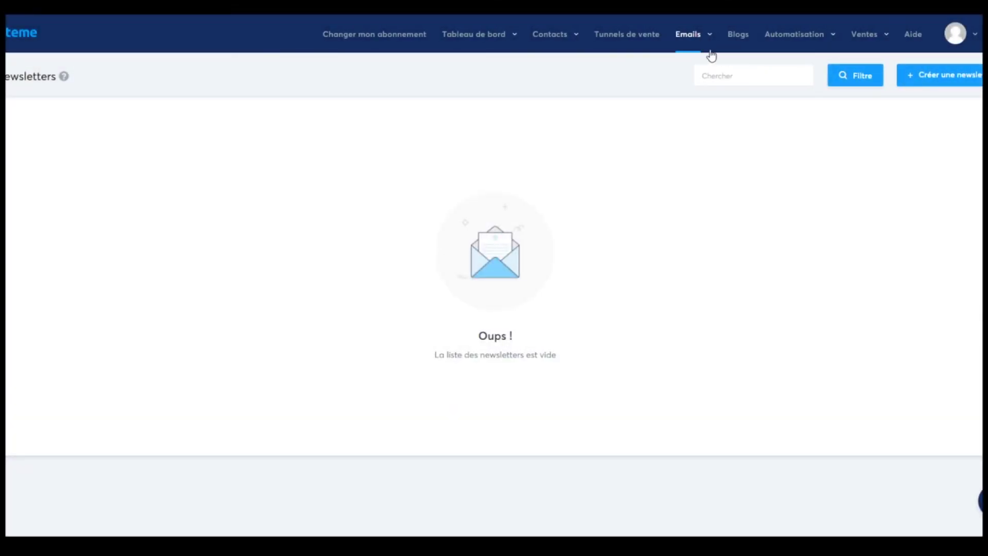
Create an email campaign named "test" and save it without a description.
mouse_move(689, 46)
left_click(680, 77)
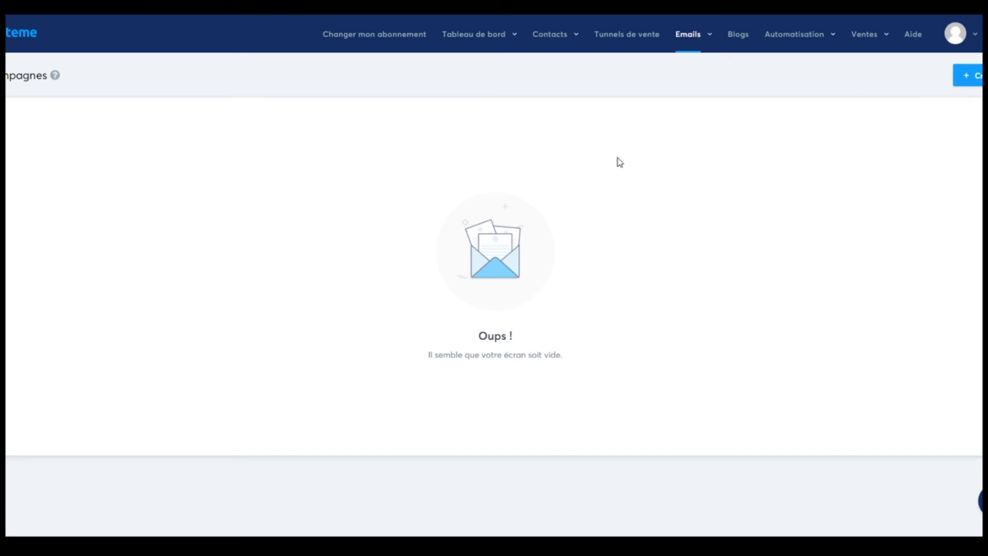
left_click(967, 75)
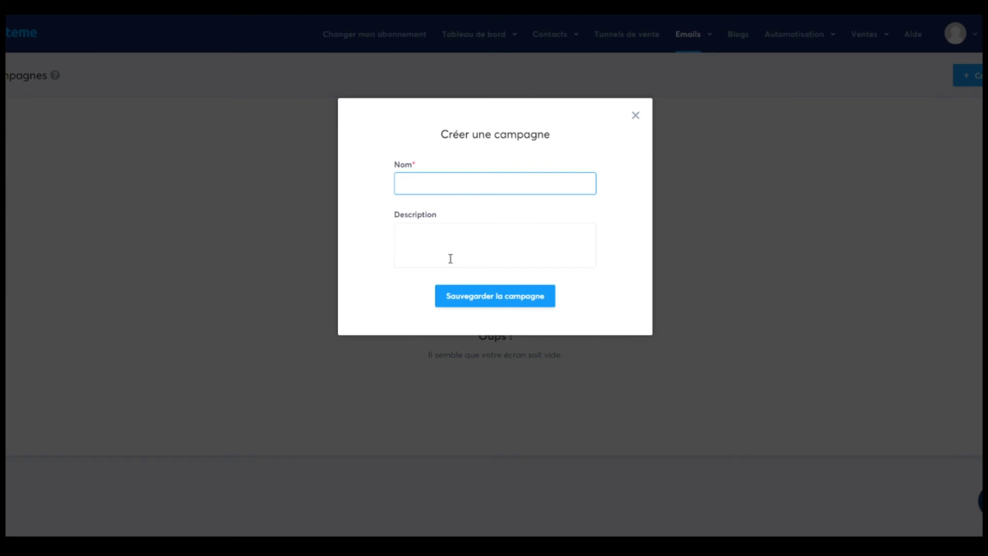
type("test")
left_click(462, 291)
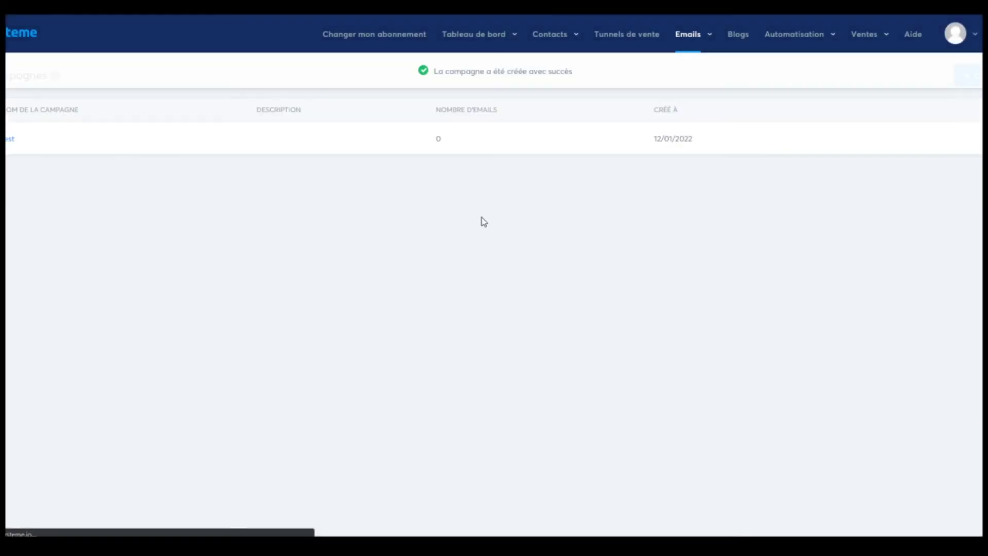
Open the "test" campaign, check the new step form without creating a step, and review the campaign's tracking columns.
mouse_move(55, 136)
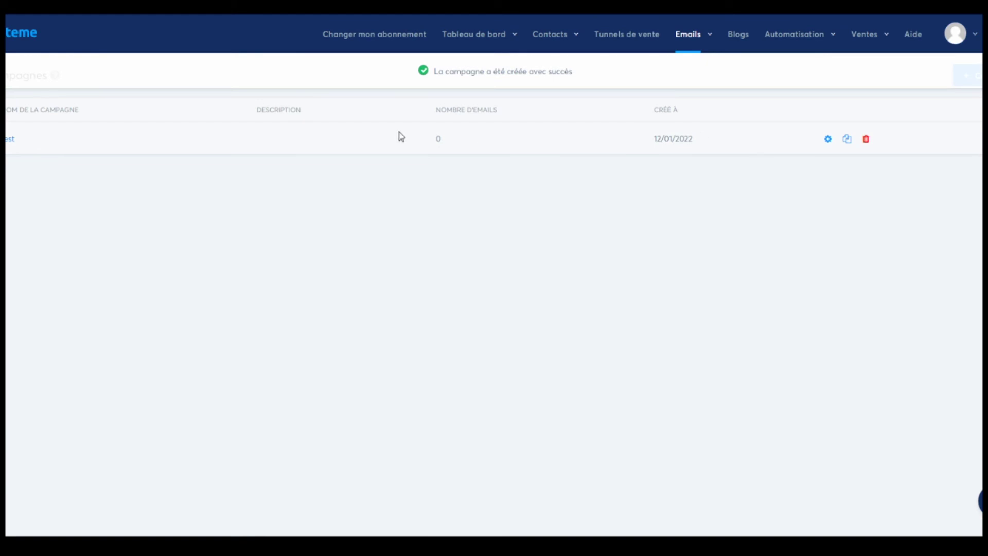
left_click(10, 140)
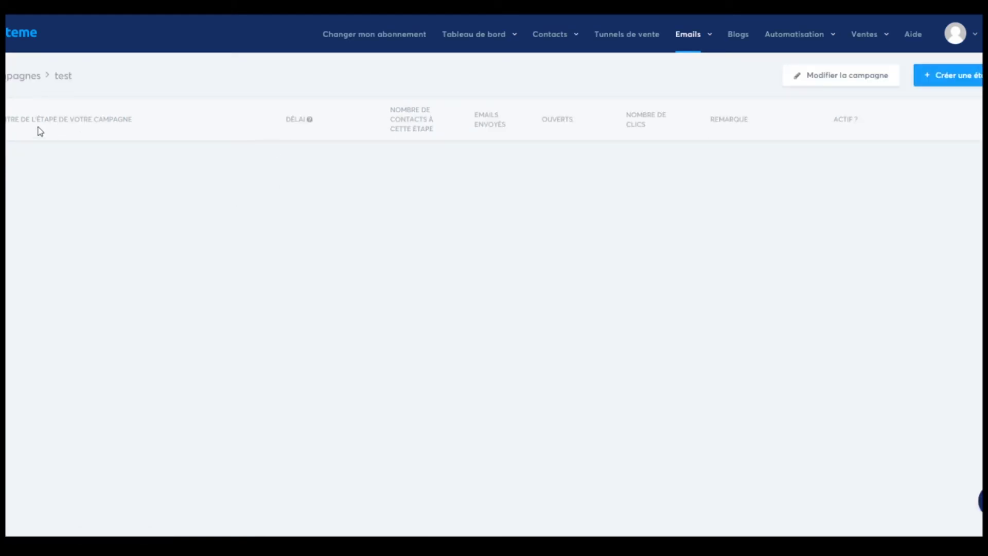
left_click(960, 82)
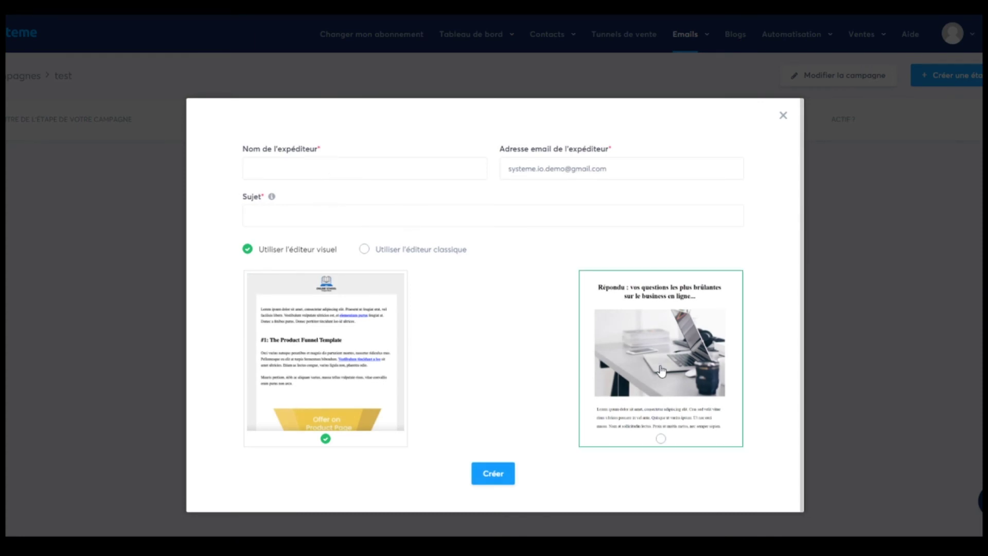
left_click(782, 115)
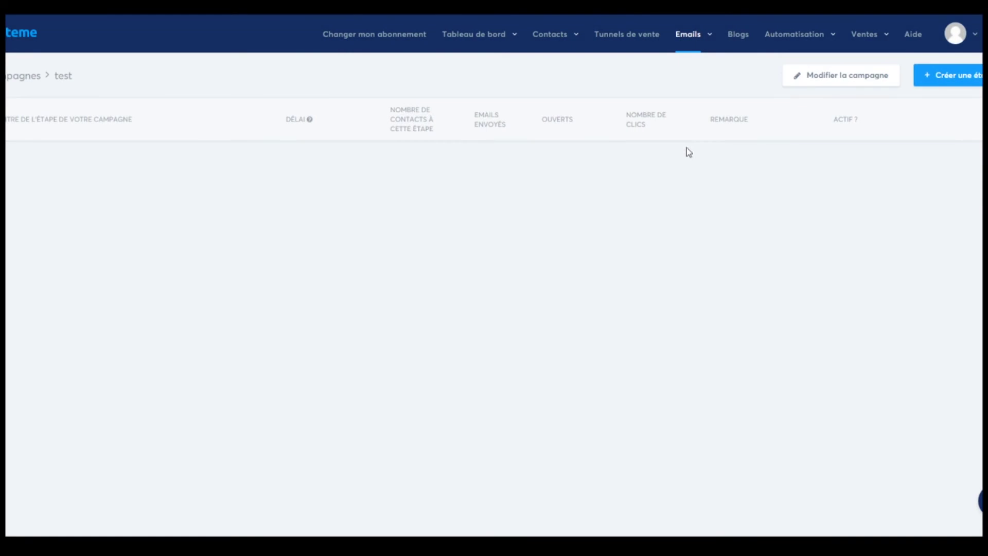
left_click_drag(31, 160, 796, 149)
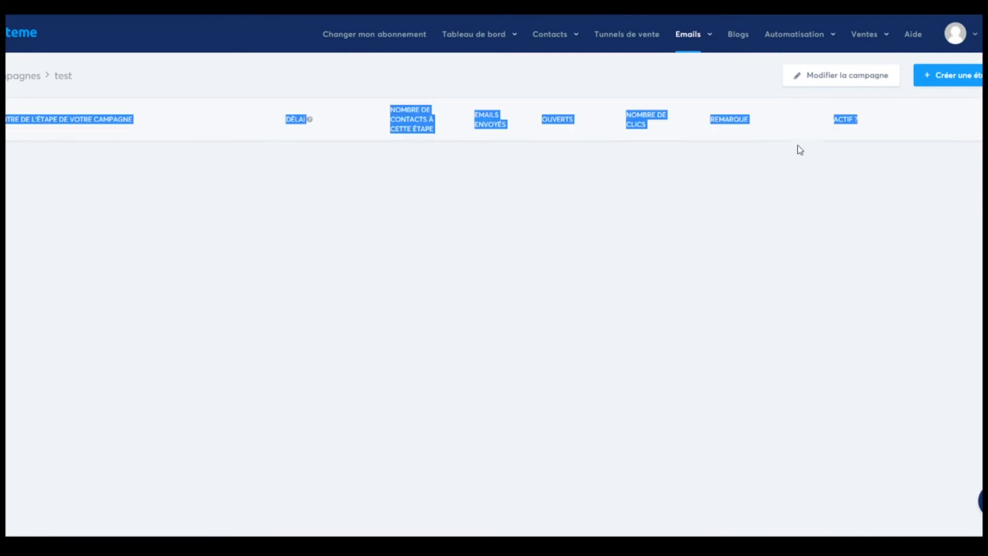
left_click(860, 163)
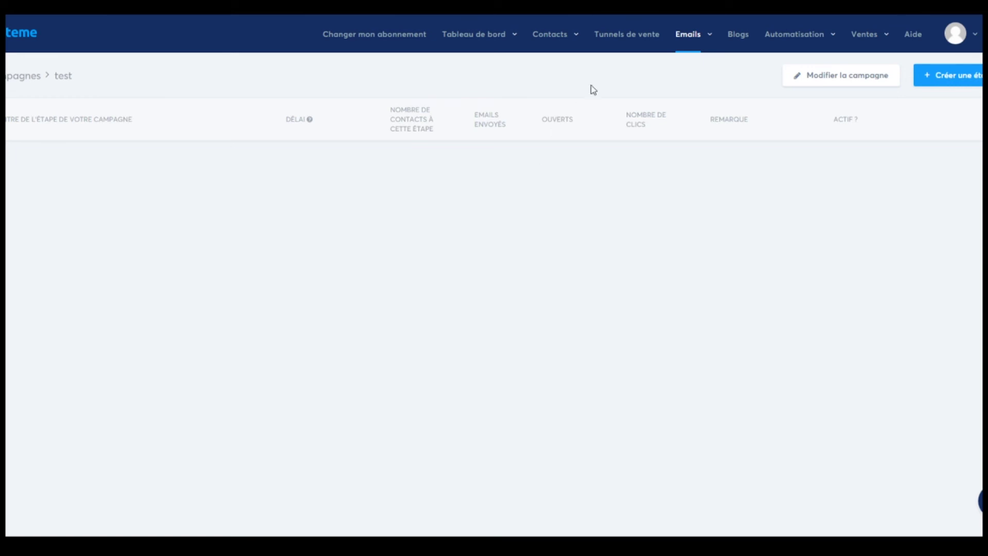
Review the charts on the email statistics dashboard and open the blogs list.
mouse_move(695, 36)
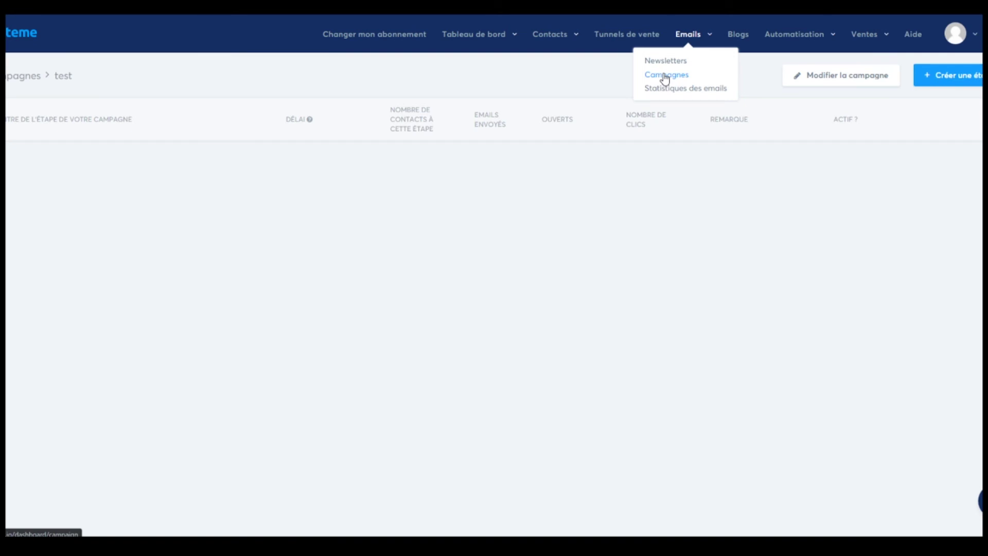
left_click(669, 92)
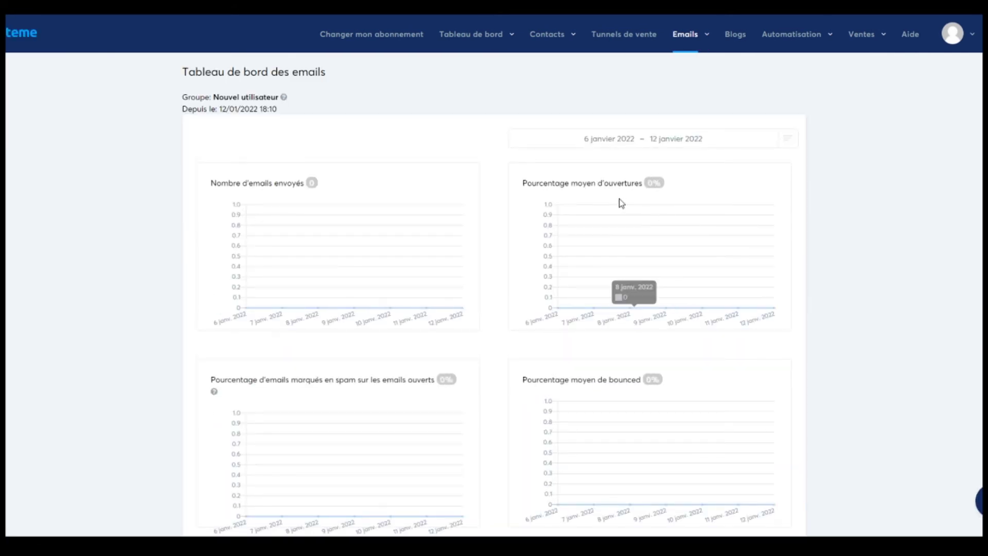
scroll(620, 202, "down", 2)
scroll(523, 274, "up", 2)
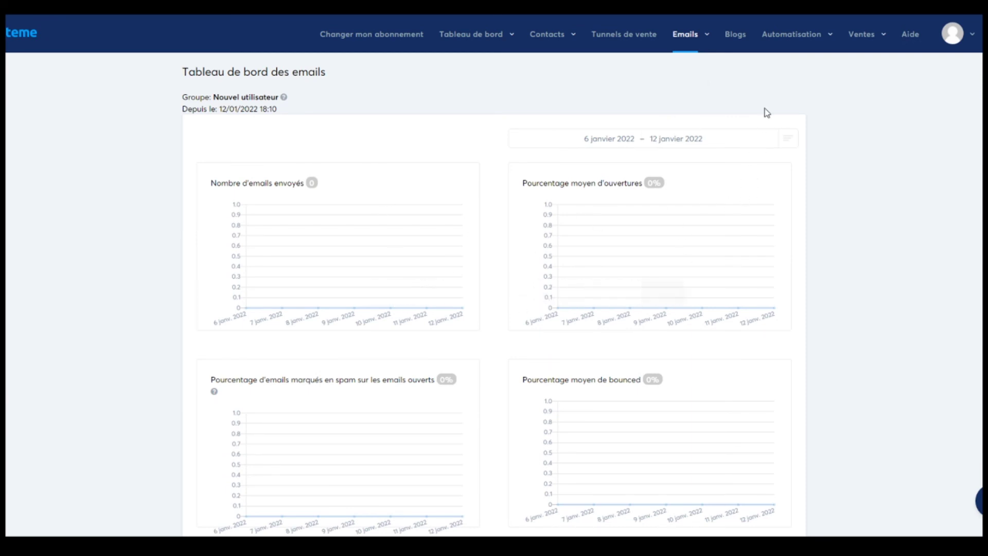
left_click(736, 35)
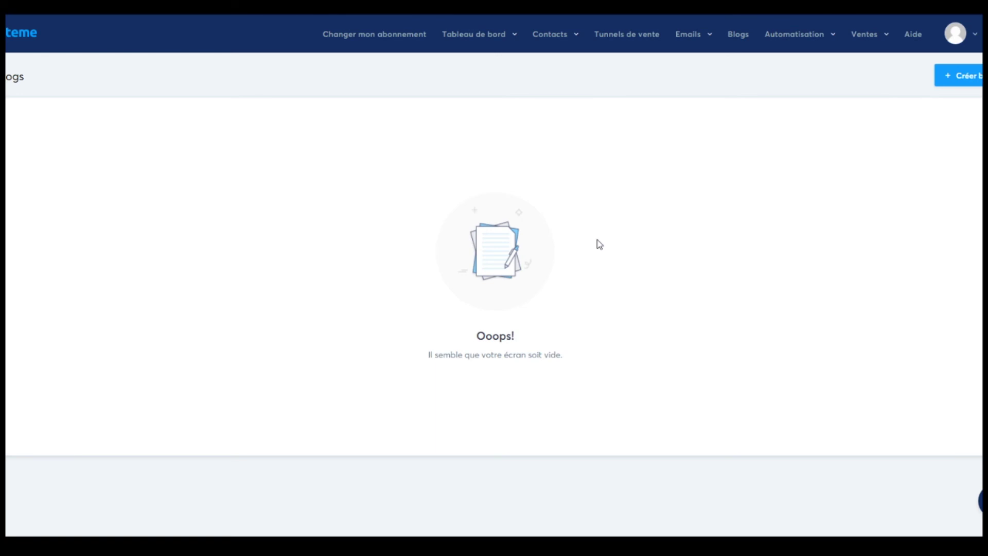
Go to the sales products list and check the new product form, closing it without saving.
mouse_move(807, 45)
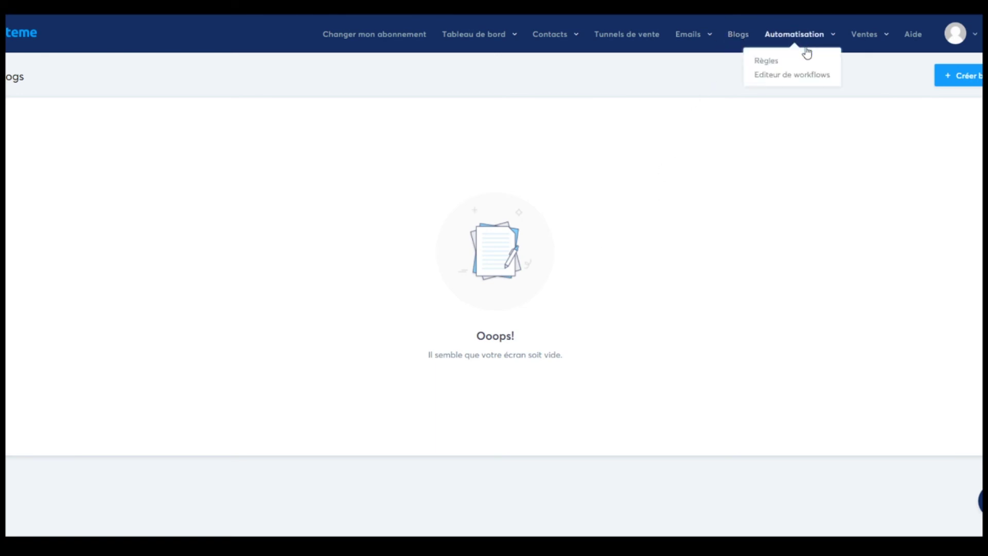
mouse_move(866, 47)
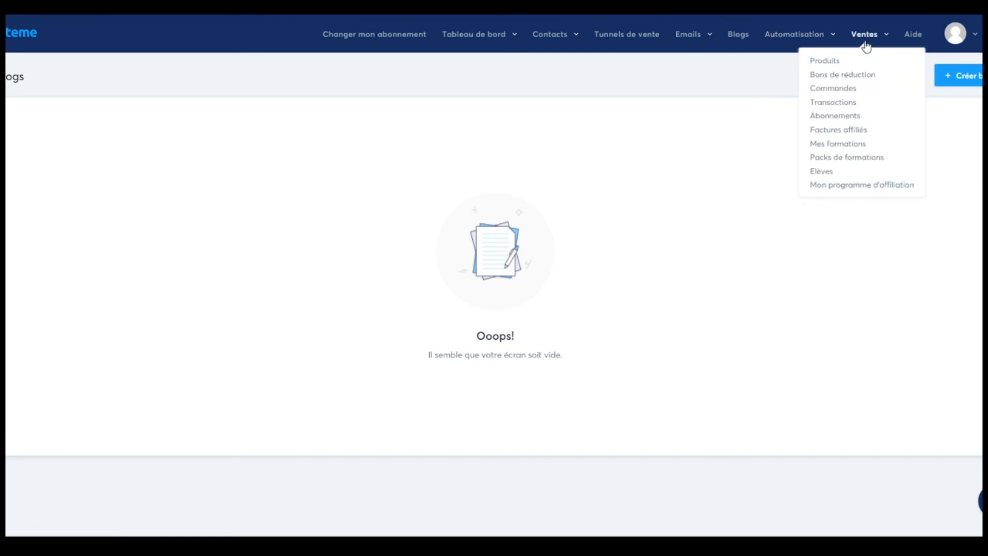
left_click(838, 63)
left_click(781, 85)
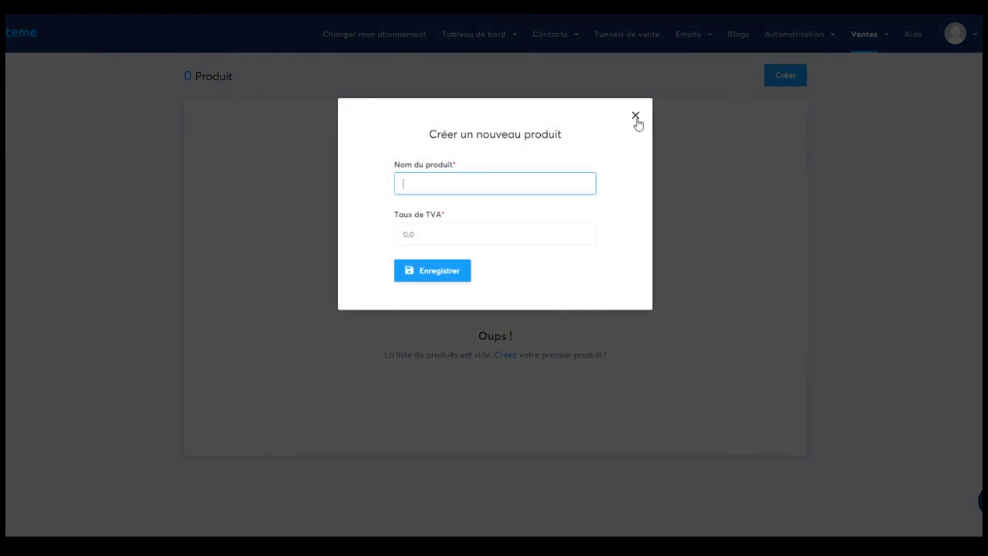
left_click(637, 120)
Examine the settings for creating a new course under "Mes formations", and return to the course list.
mouse_move(861, 38)
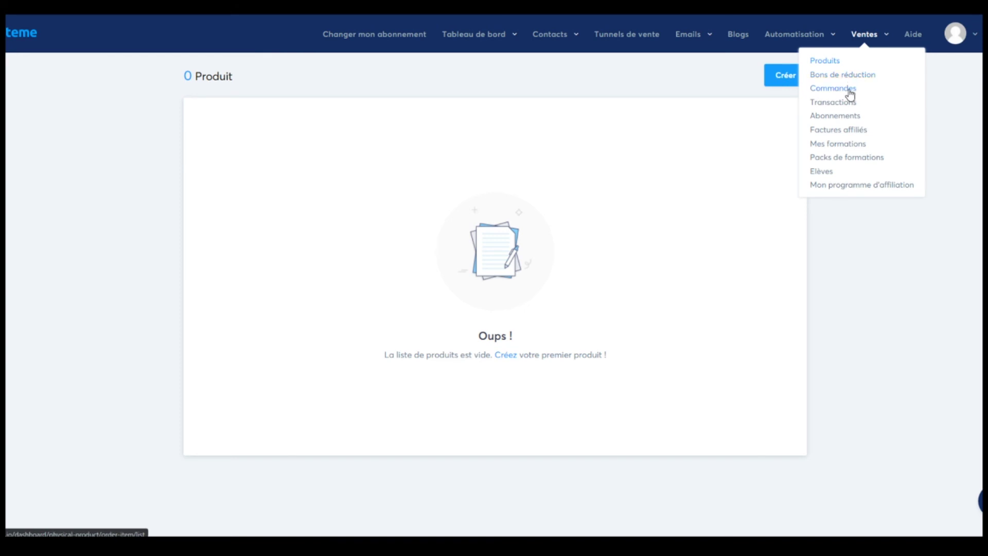
left_click(844, 146)
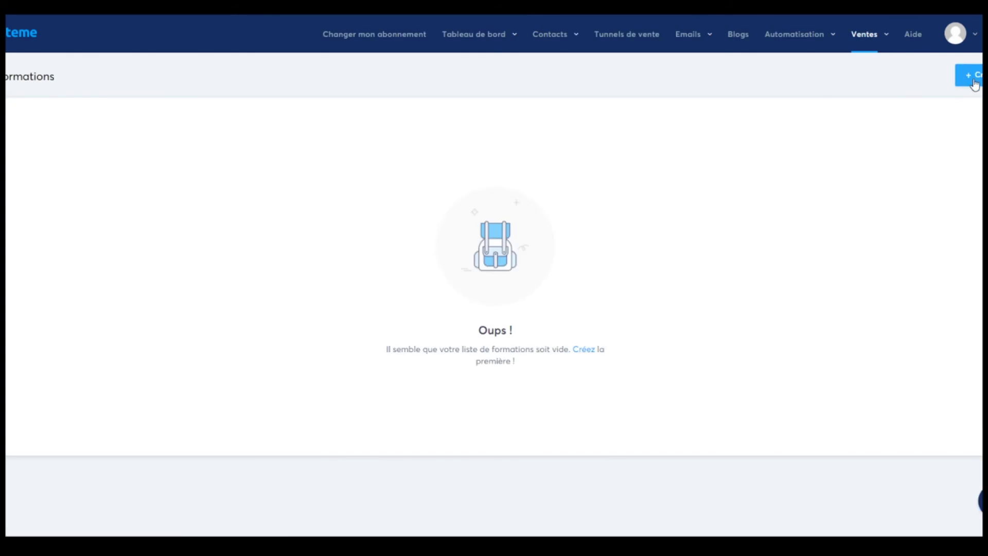
left_click(968, 75)
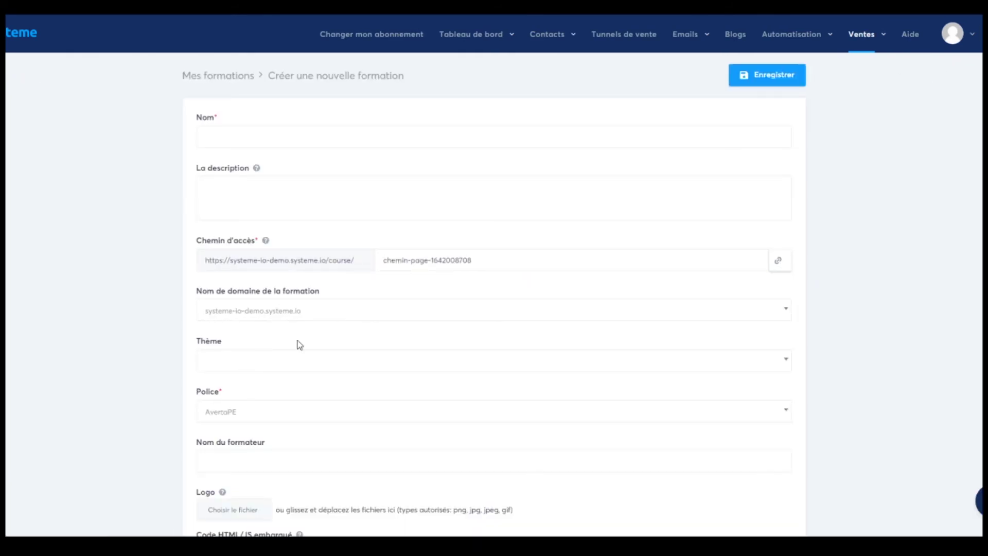
scroll(263, 337, "down", 2)
scroll(278, 324, "down", 1)
scroll(536, 362, "up", 3)
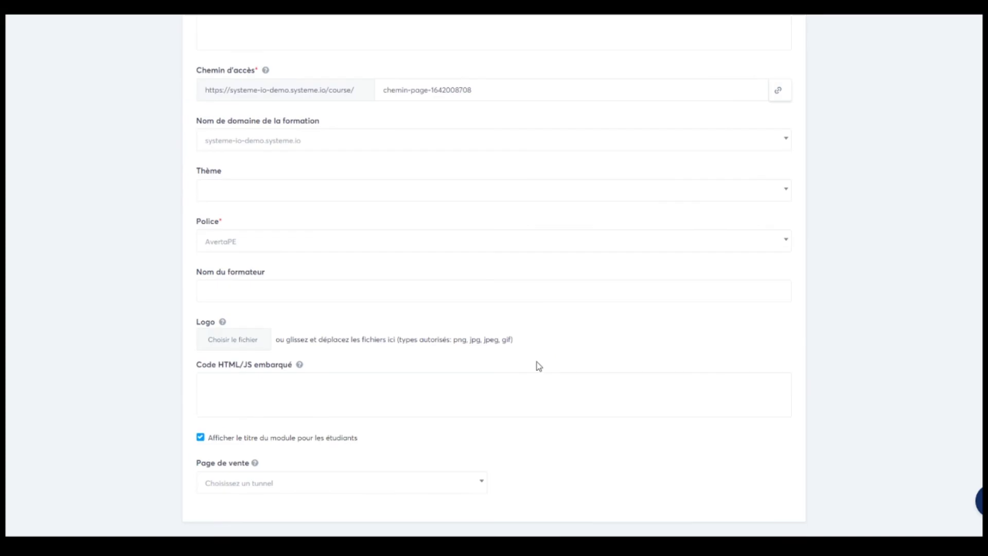
left_click(780, 78)
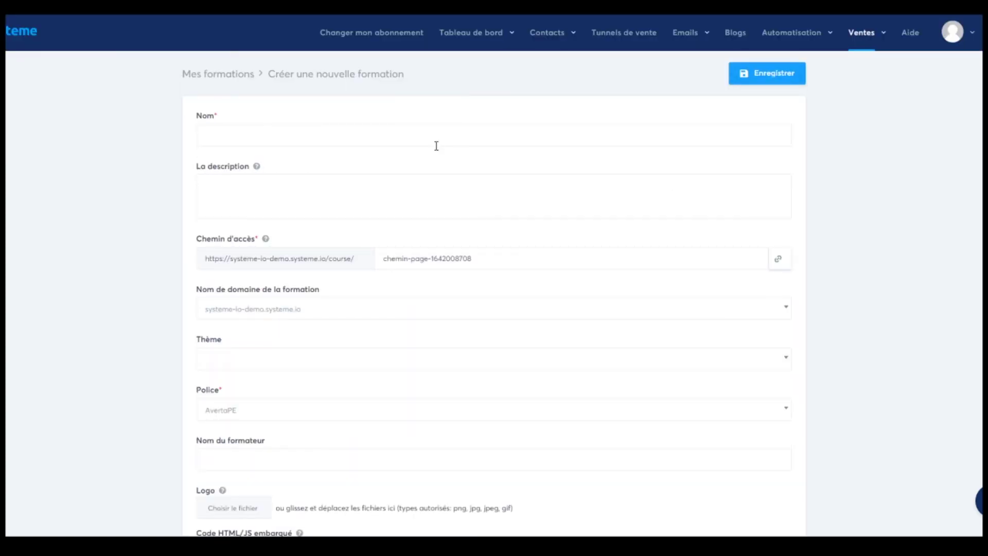
left_click(242, 74)
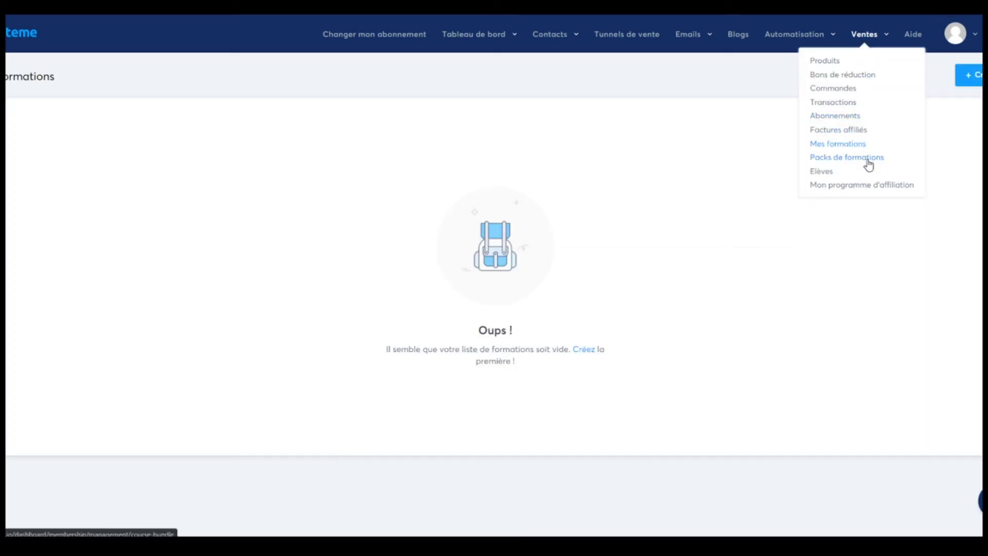
Check the affiliate programme dashboard and reopen the "Dressage de chiens" sales funnel.
left_click(844, 186)
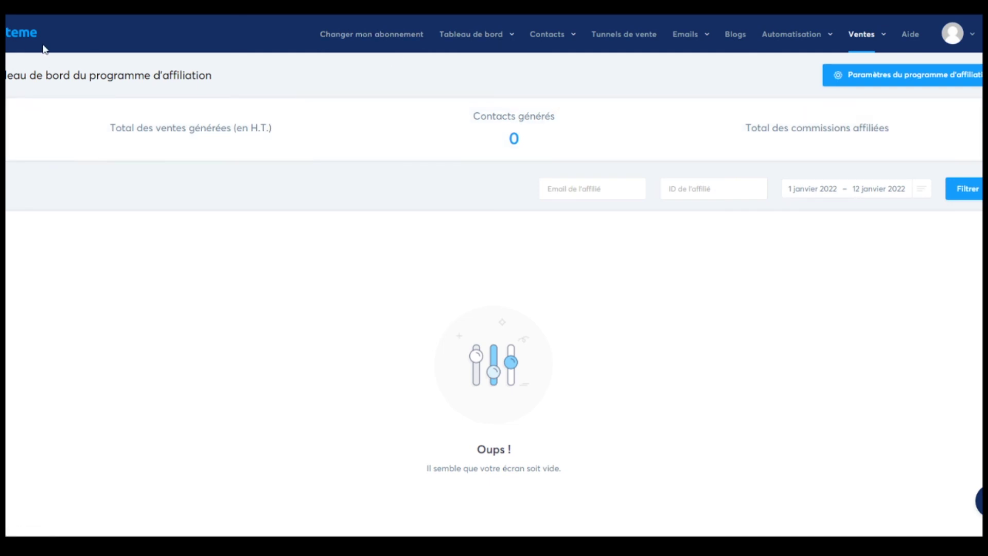
left_click(631, 42)
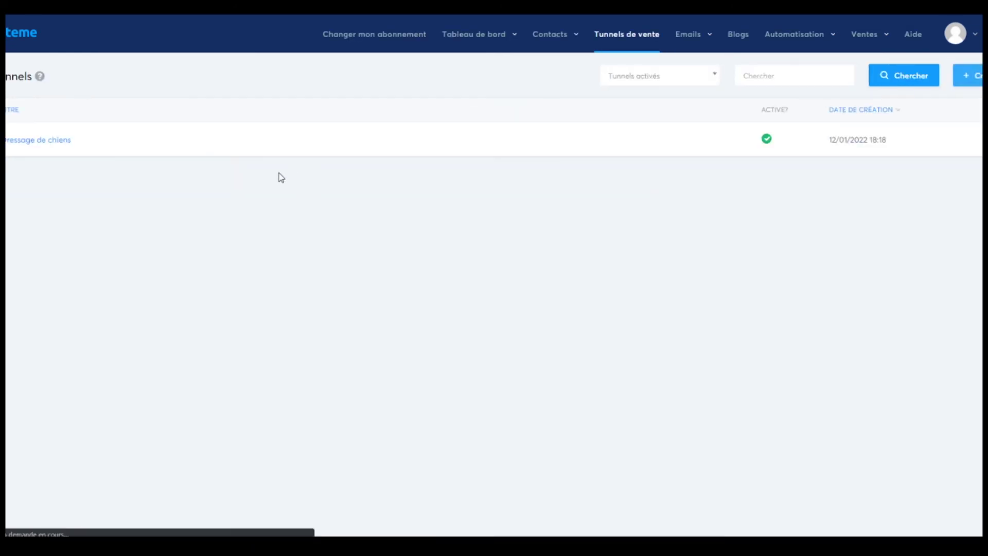
left_click(64, 142)
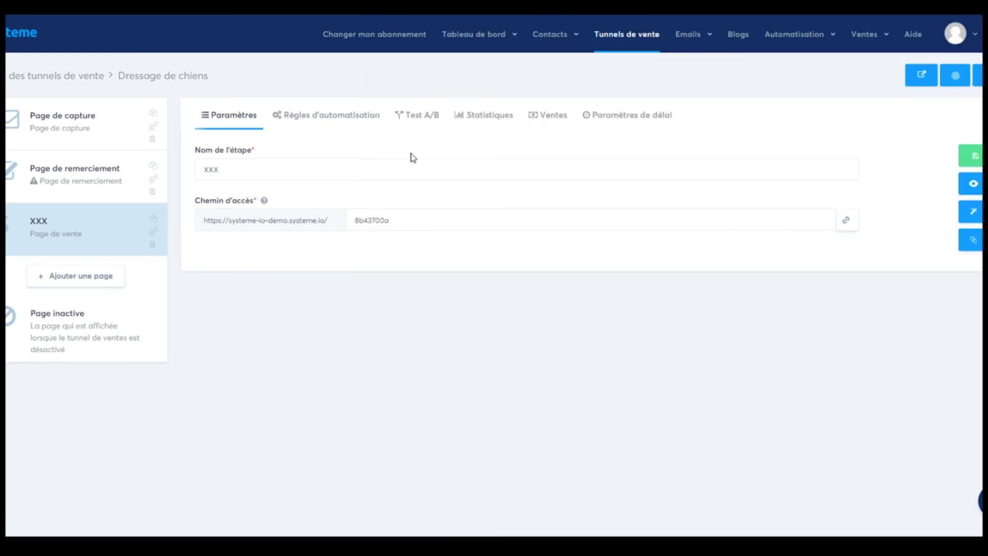
Open the help page and read through the customer testimonials on the public website.
left_click(915, 46)
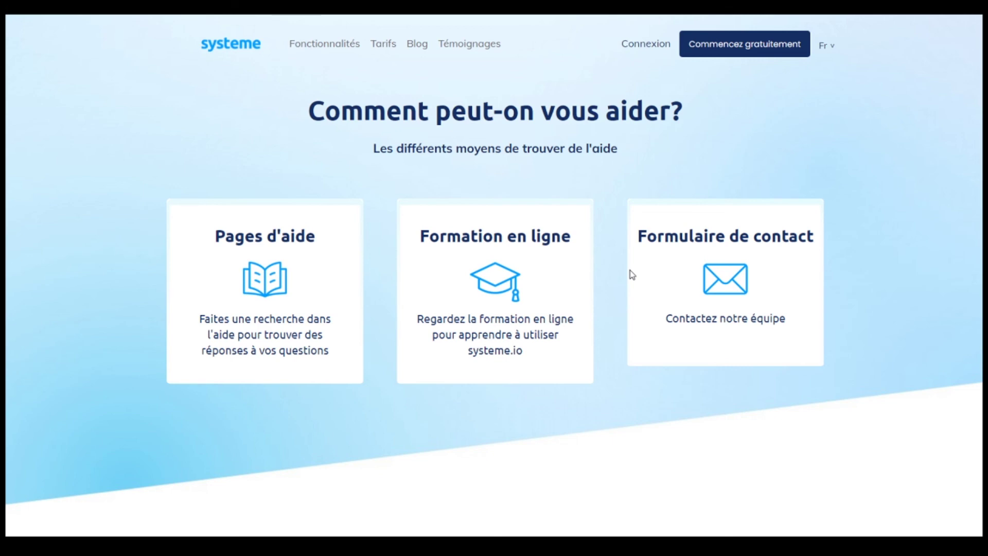
left_click(476, 45)
scroll(433, 283, "down", 3)
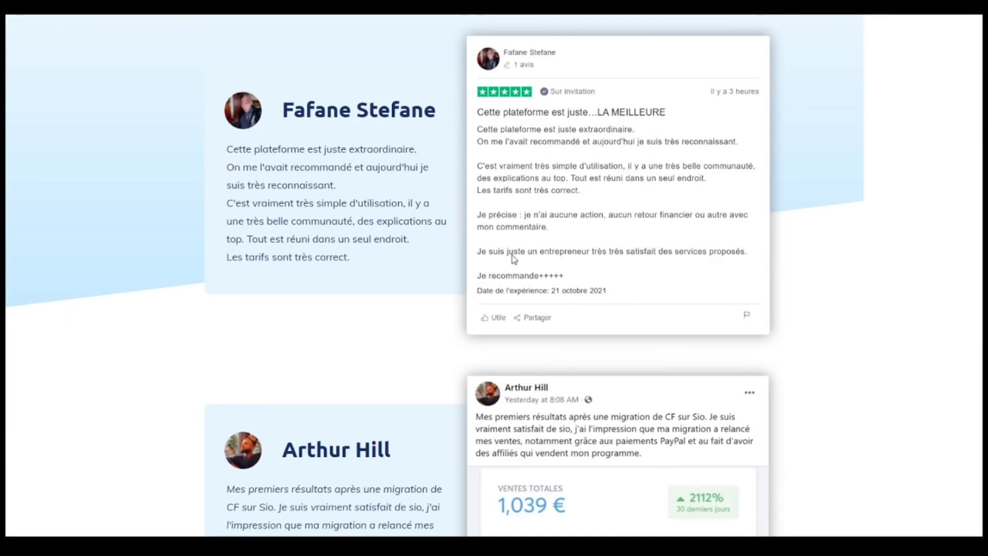
scroll(514, 255, "down", 6)
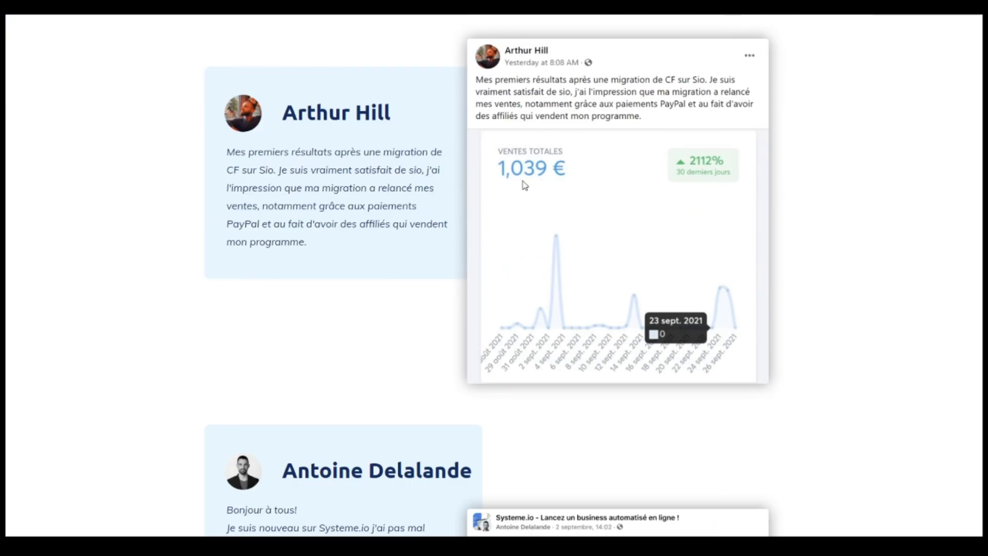
scroll(508, 210, "down", 1)
scroll(509, 210, "down", 12)
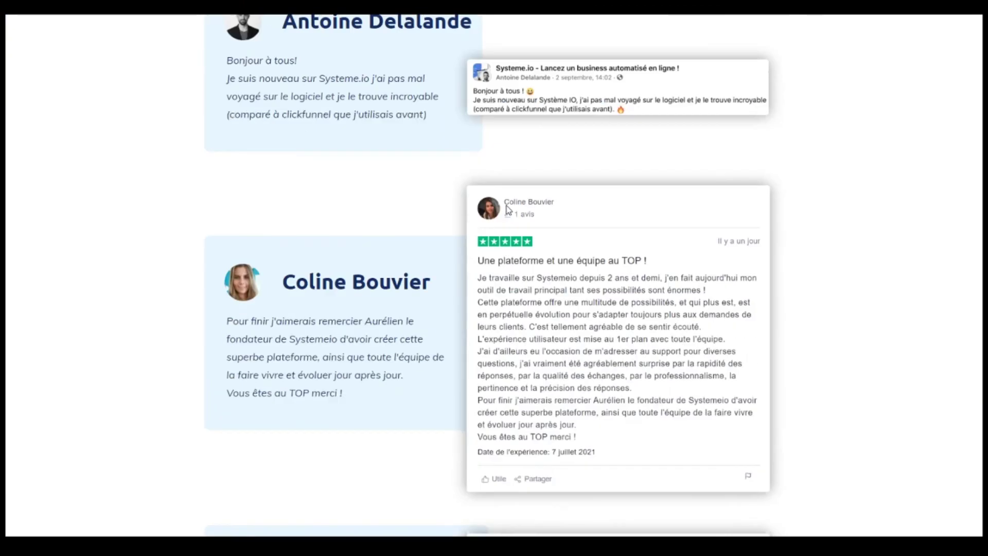
scroll(508, 210, "down", 4)
scroll(508, 210, "down", 4)
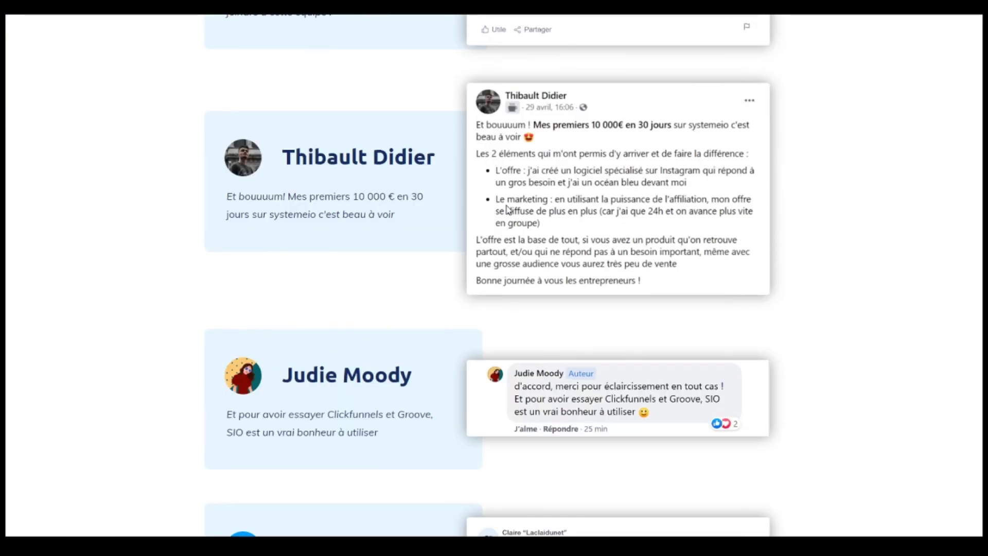
scroll(508, 210, "down", 10)
scroll(509, 210, "down", 20)
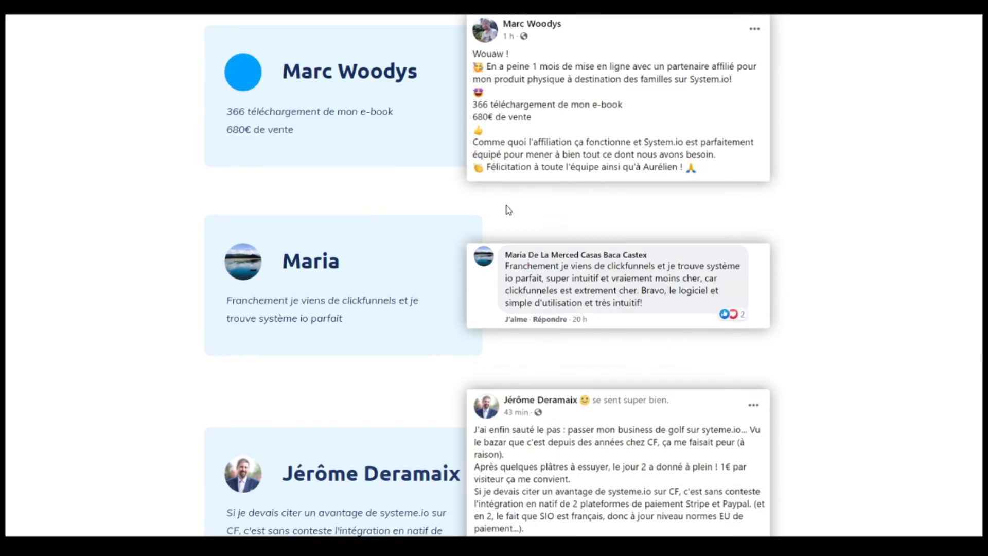